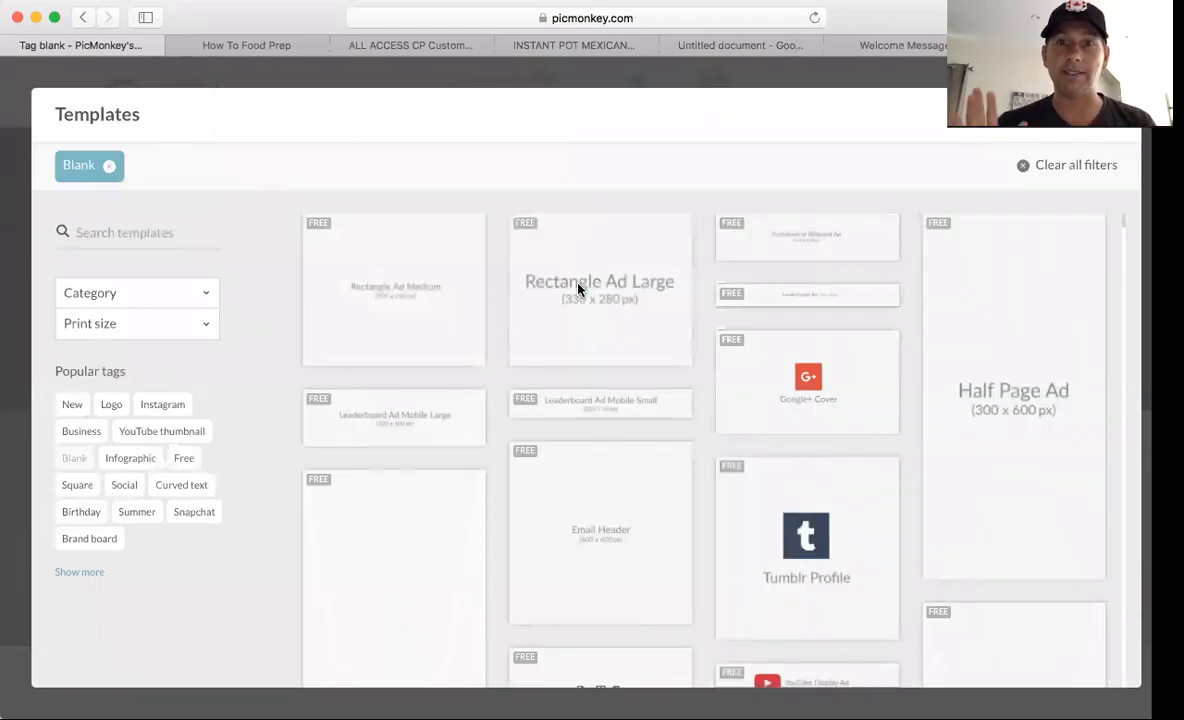
- Browse the blank templates, filter them to the Facebook category, and close the template gallery
scroll(578, 289, "down", 5)
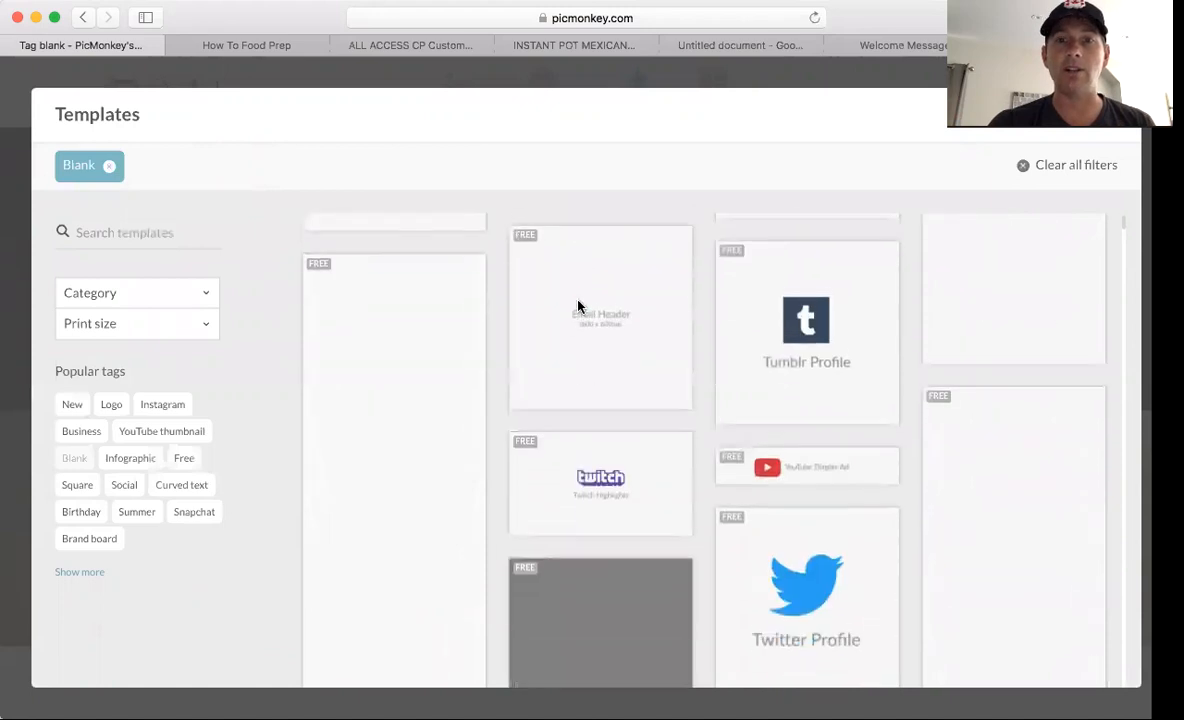
scroll(584, 342, "up", 5)
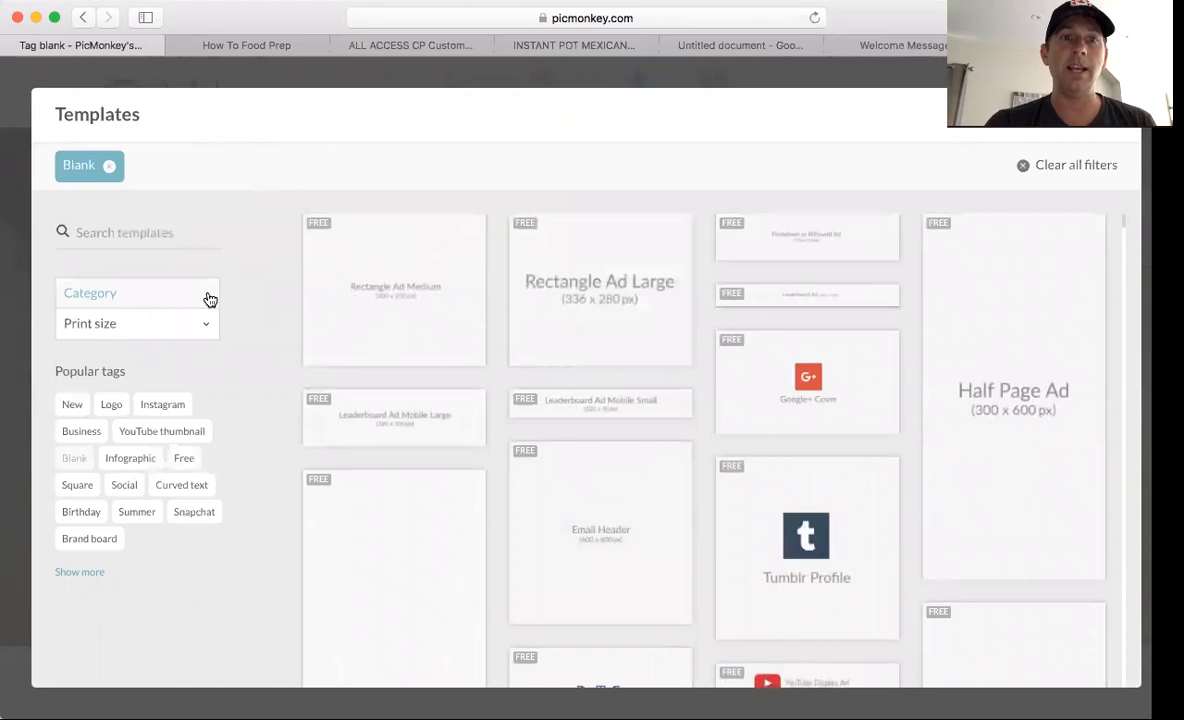
left_click(209, 300)
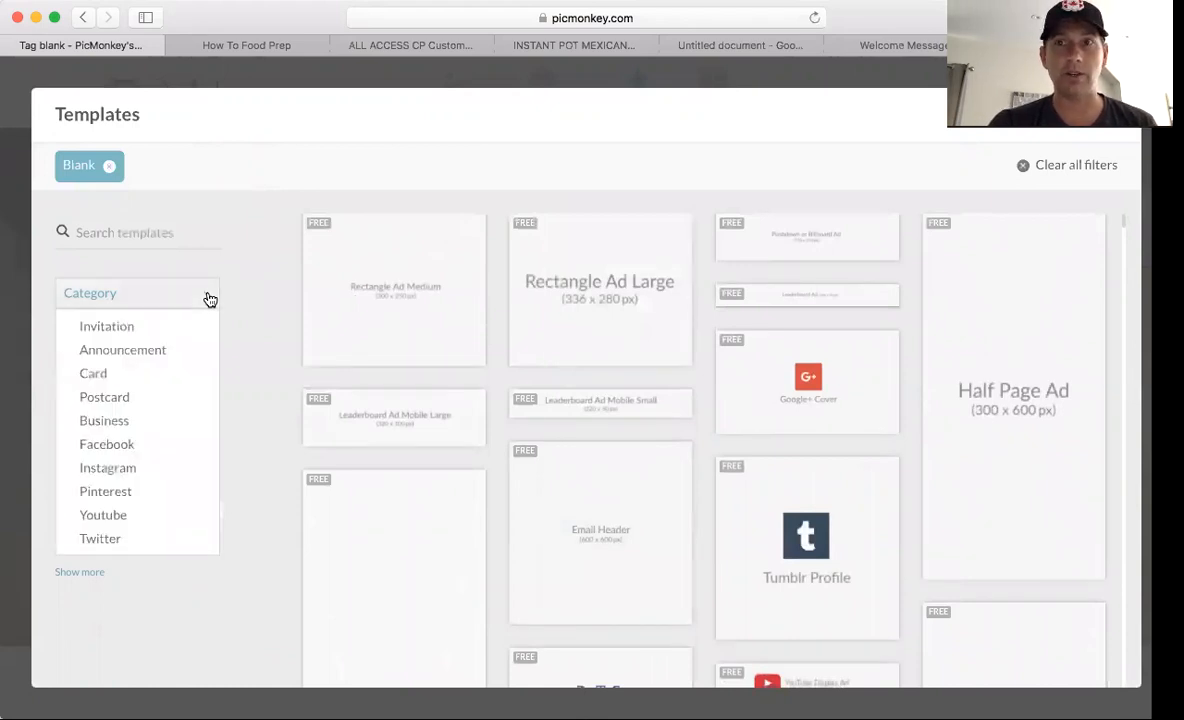
left_click(133, 445)
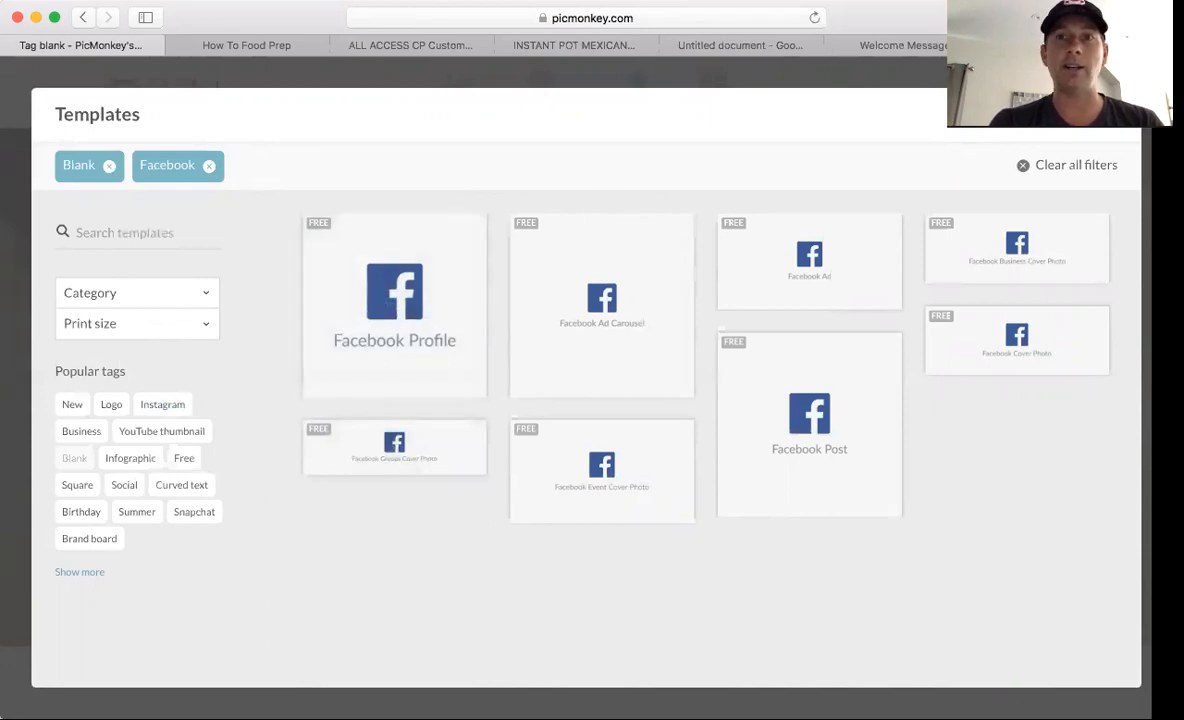
left_click(1112, 114)
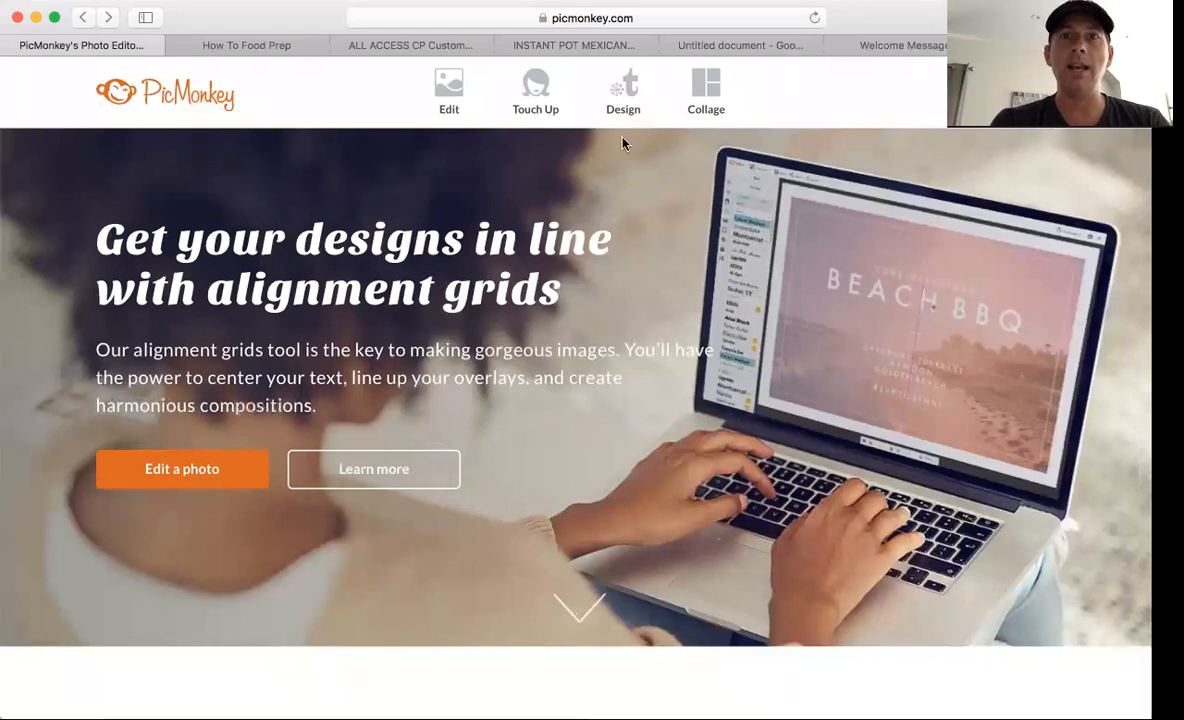
- Browse the design templates and open the Bright Light Love announcement template for customizing
mouse_move(615, 115)
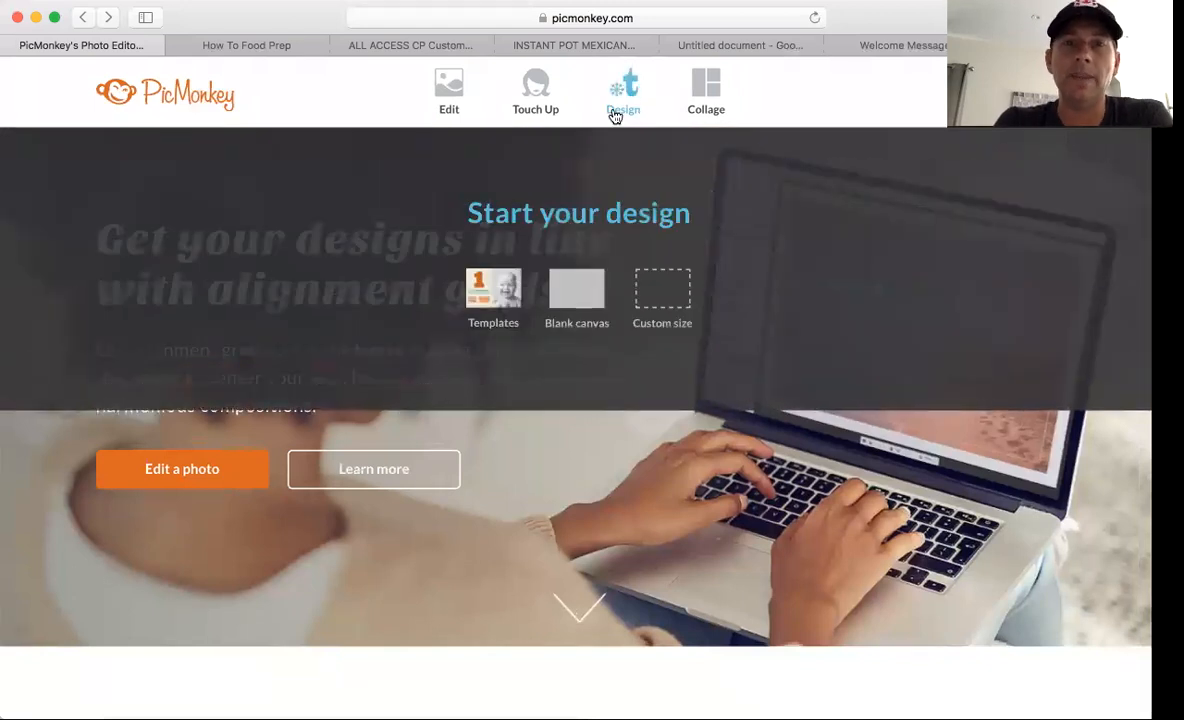
left_click(491, 301)
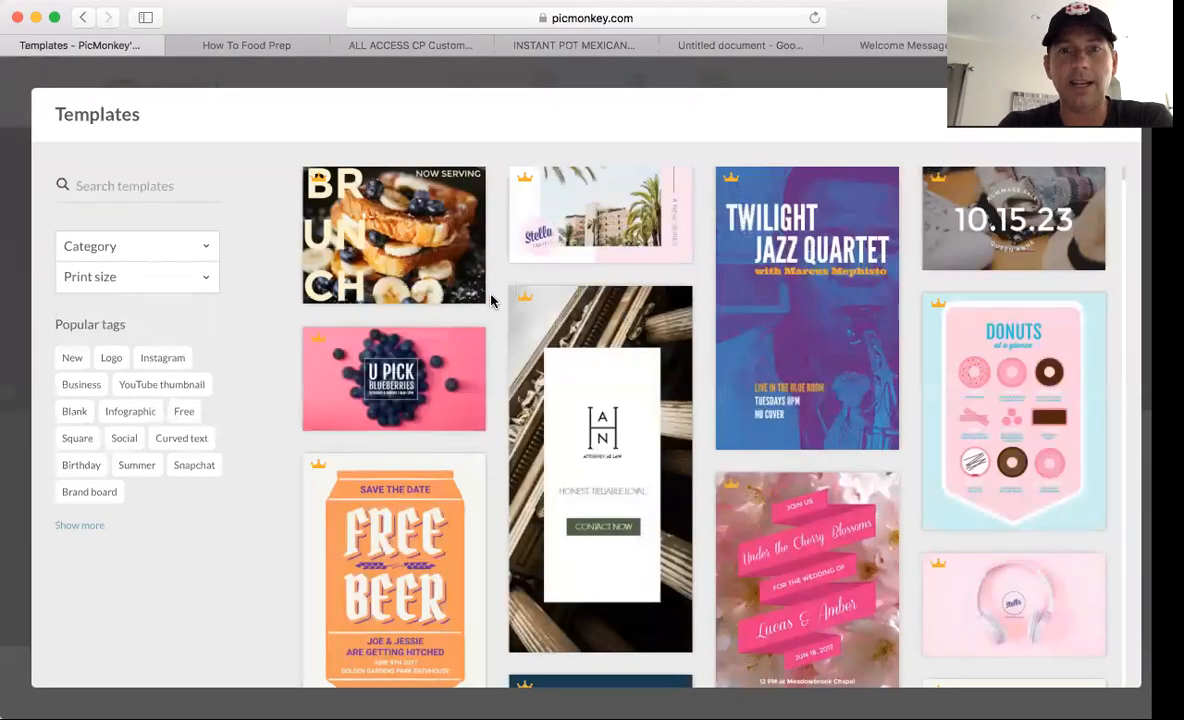
scroll(761, 537, "down", 2)
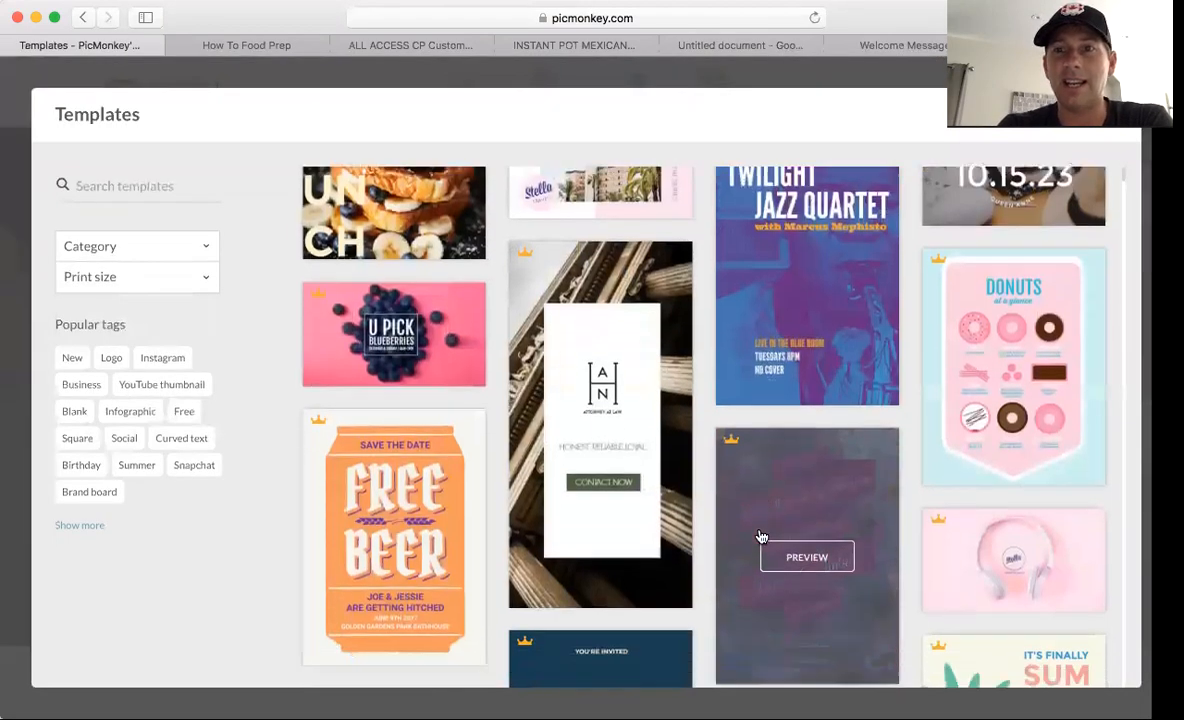
scroll(761, 537, "up", 1)
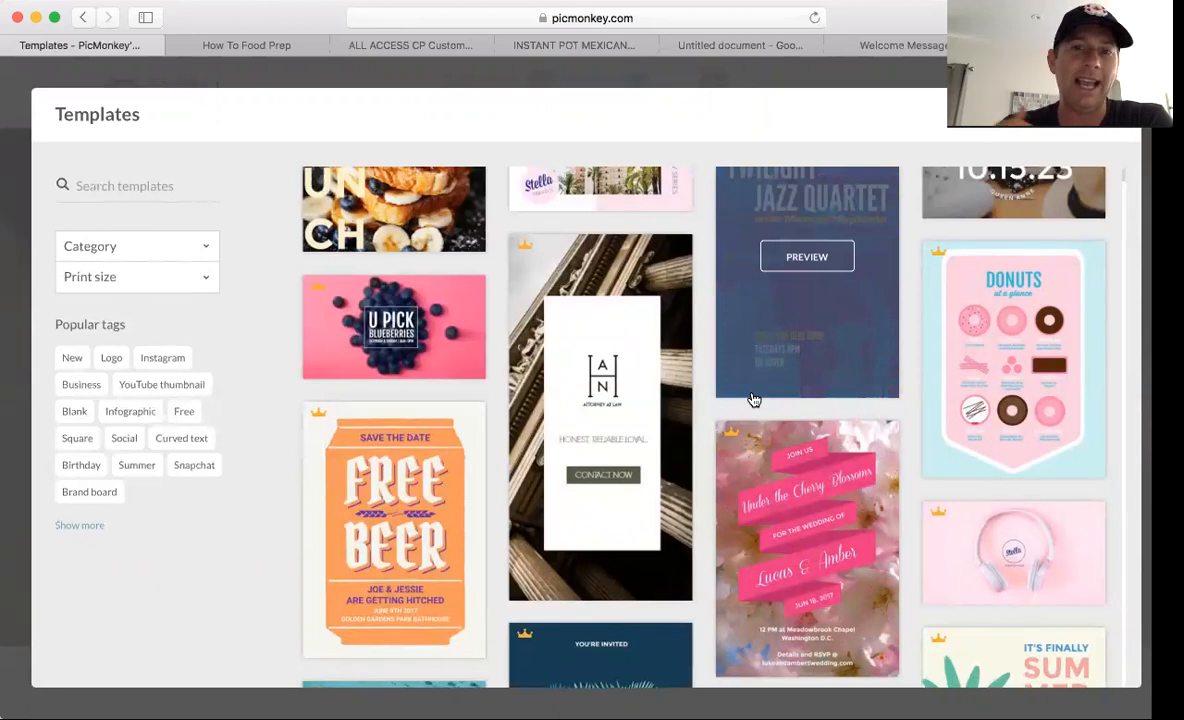
scroll(754, 399, "down", 5)
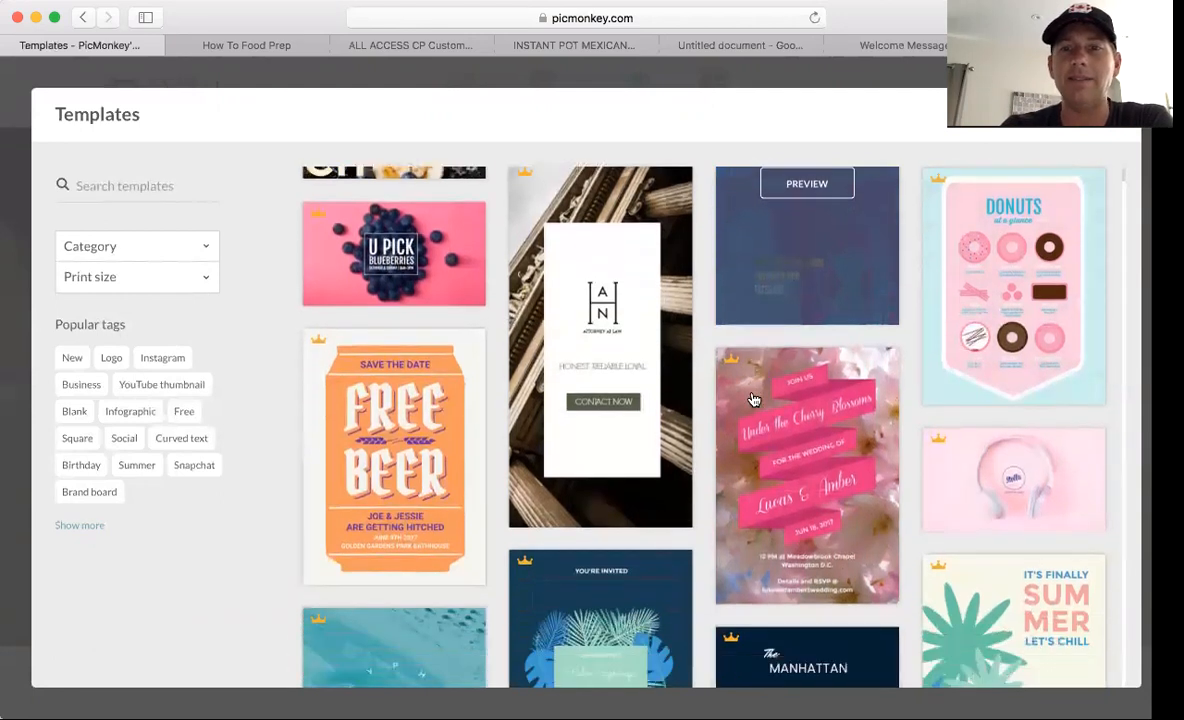
scroll(754, 399, "down", 4)
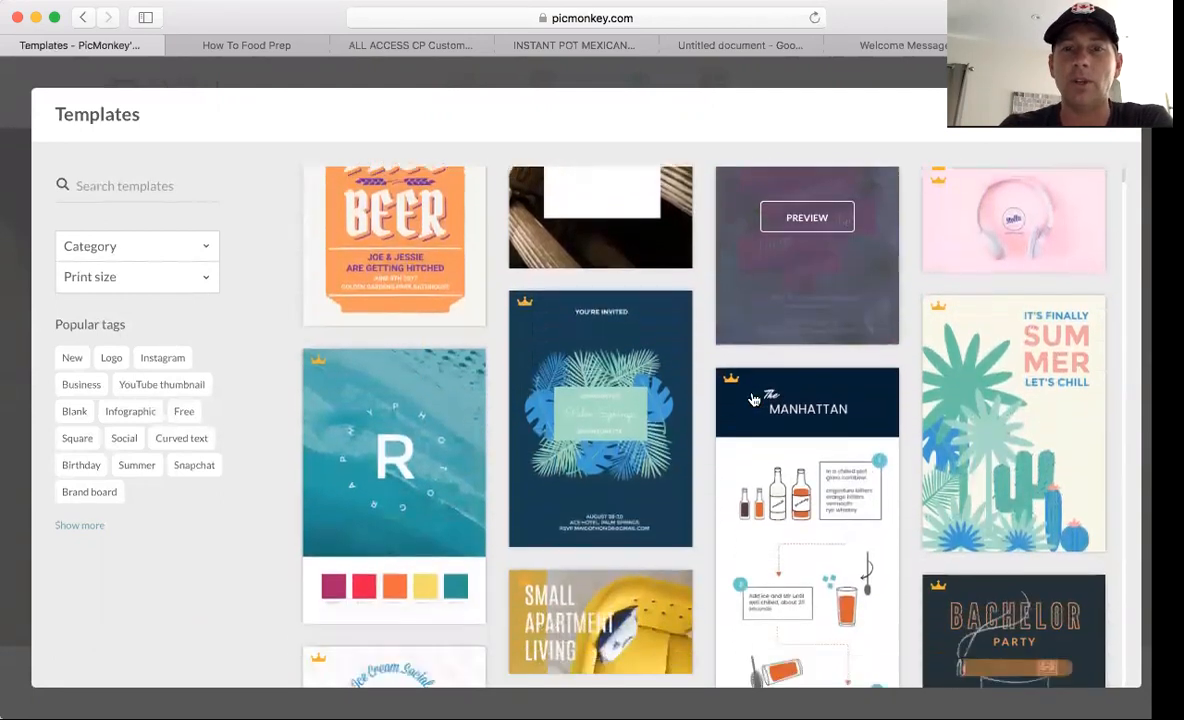
scroll(754, 399, "down", 4)
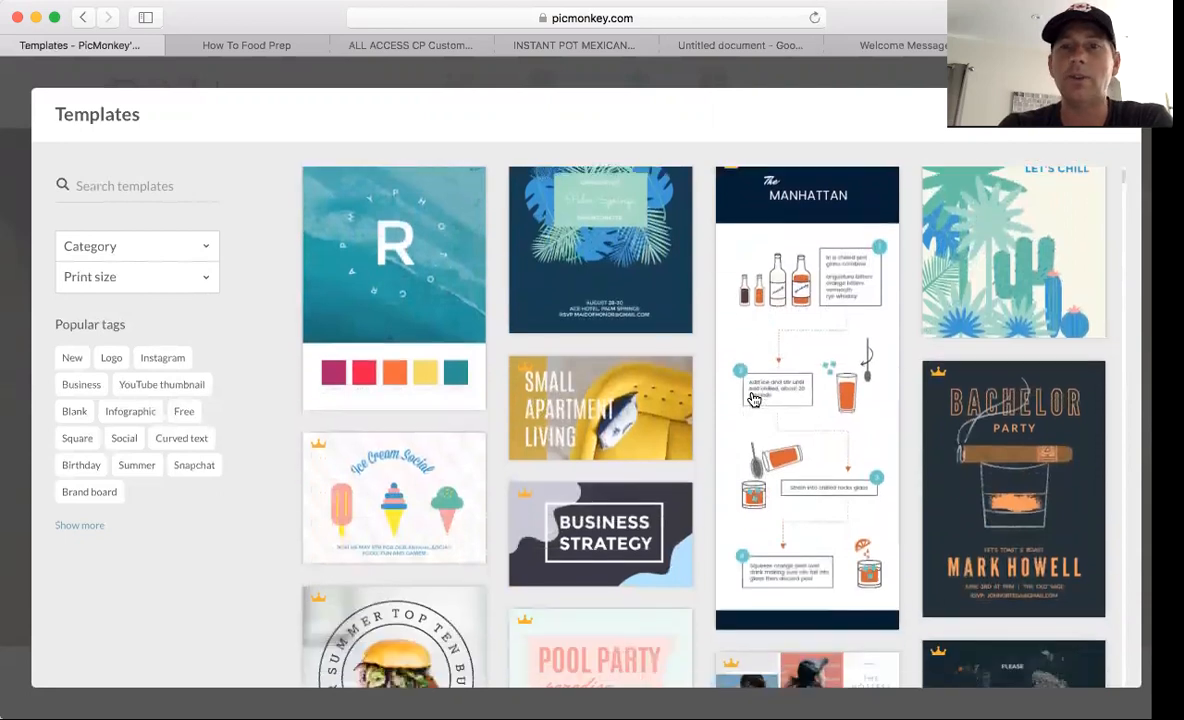
scroll(754, 399, "up", 2)
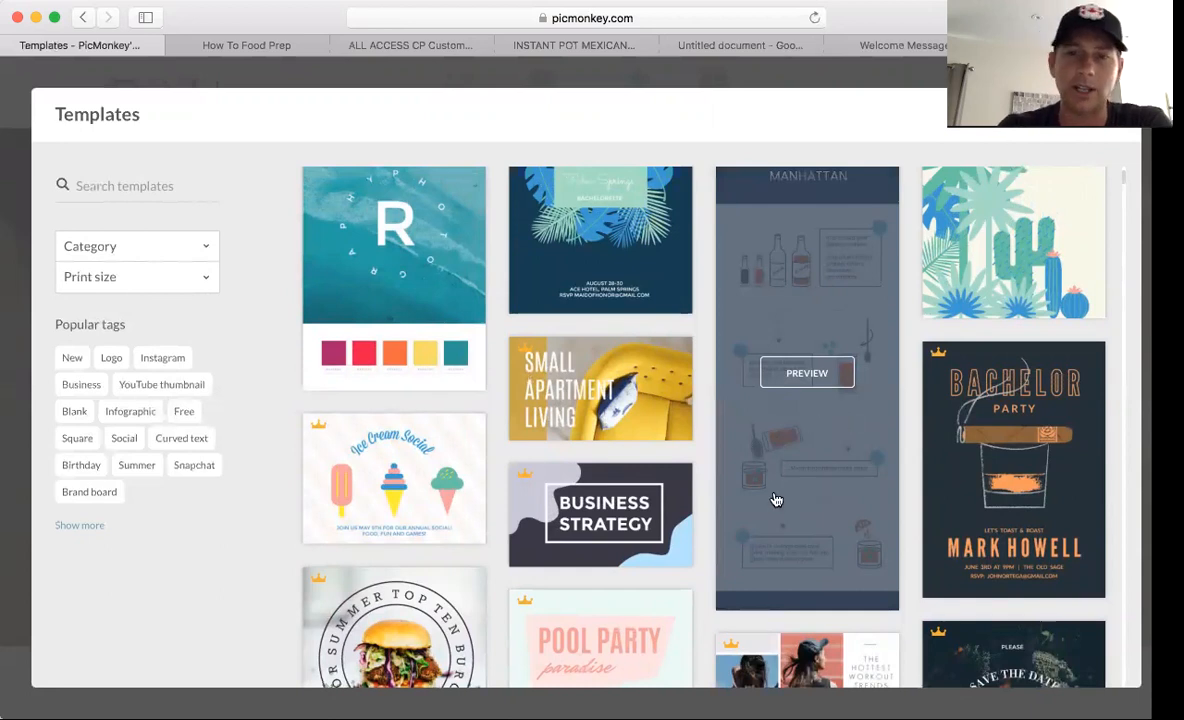
scroll(585, 492, "down", 5)
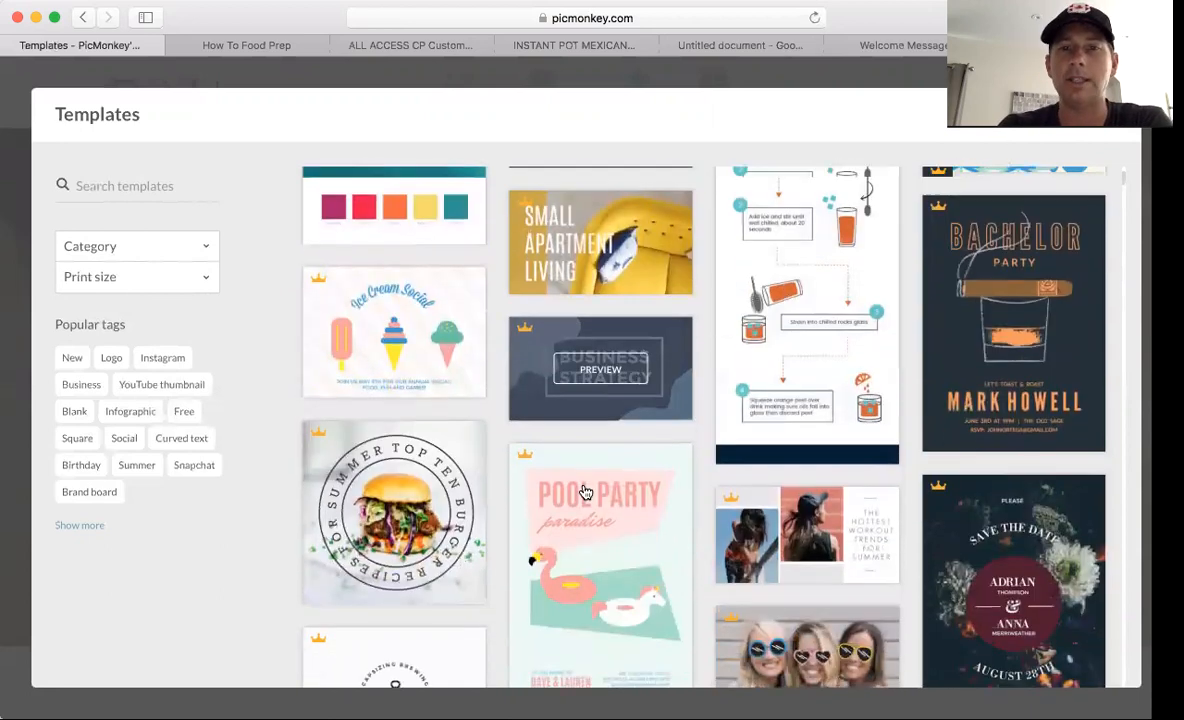
scroll(585, 492, "down", 2)
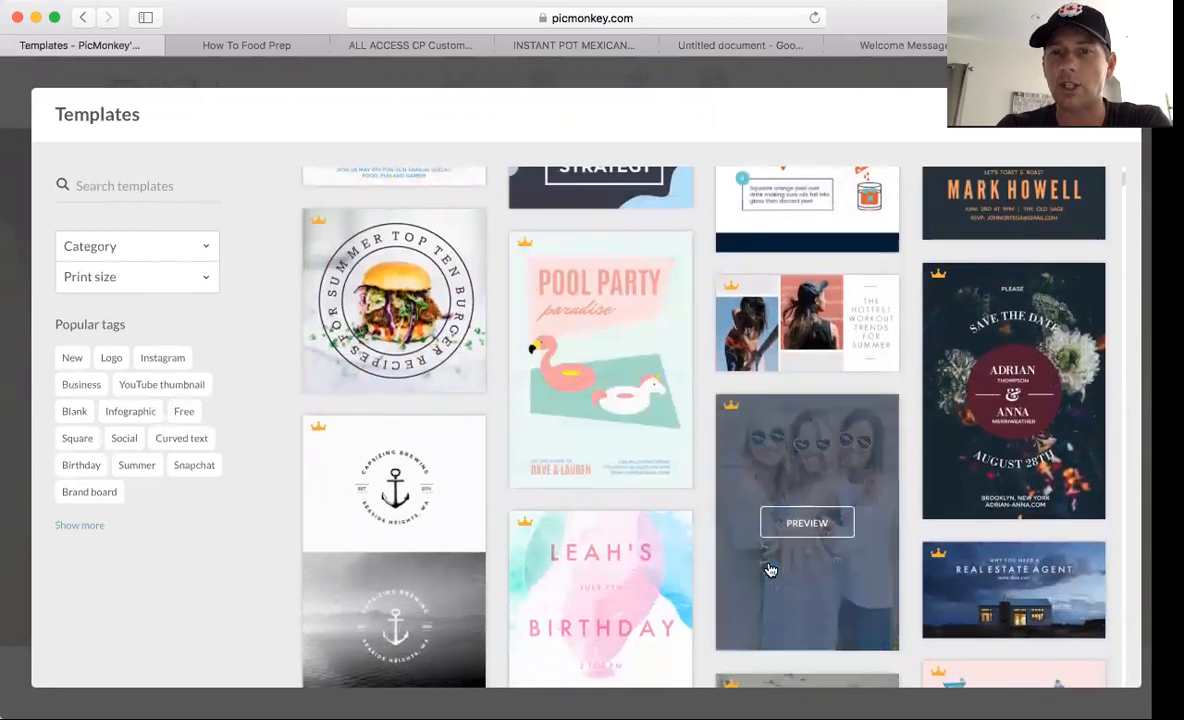
left_click(815, 533)
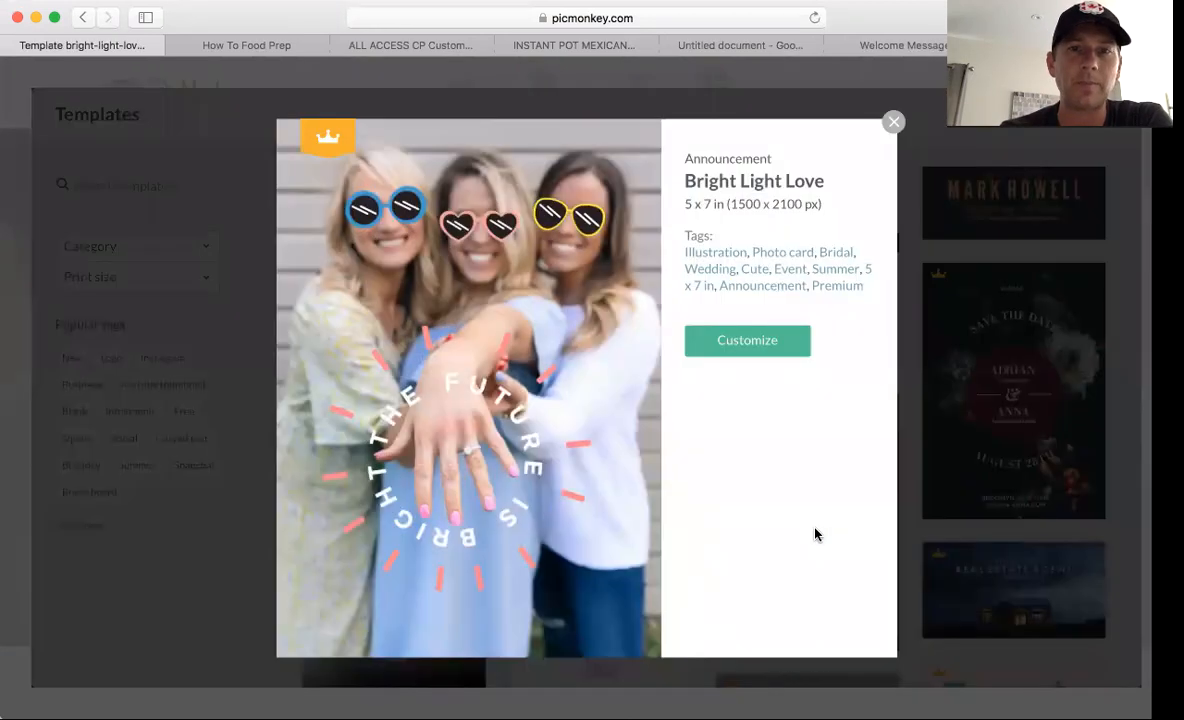
left_click(755, 348)
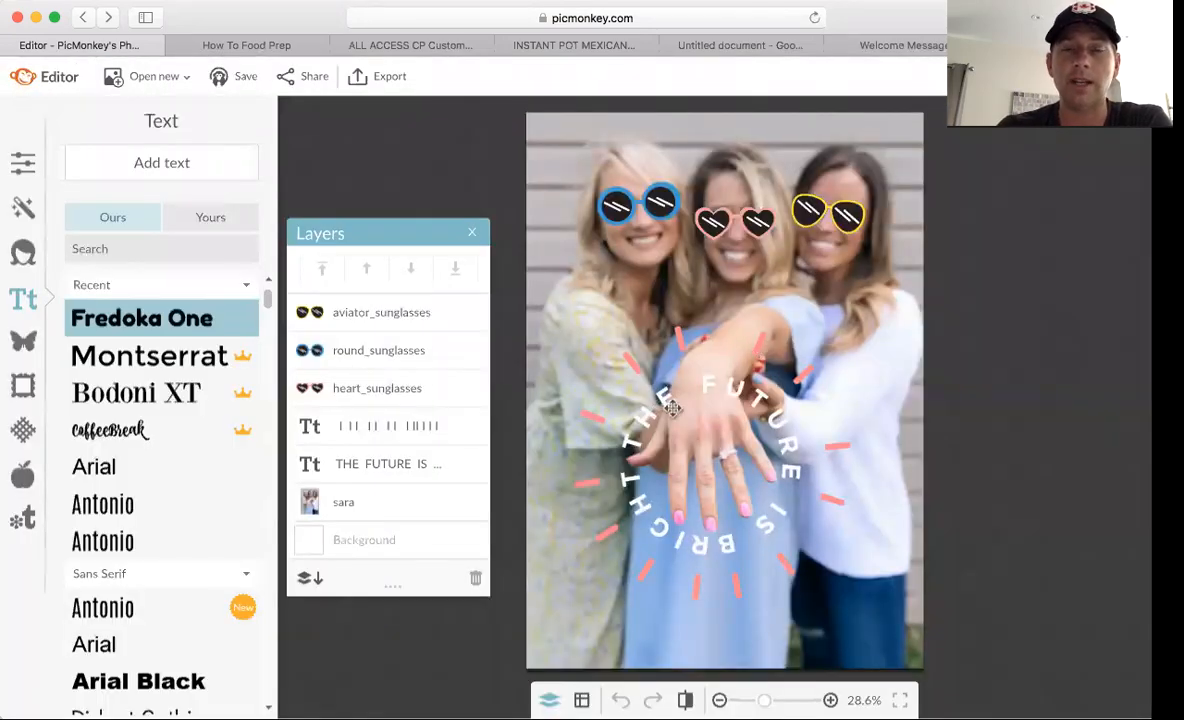
- Replace the circular text with "LOOK WHO GOT ENGAGED" and reposition the ring of pink rays around it
left_click(672, 407)
left_click_drag(733, 387, 835, 389)
left_click(640, 432)
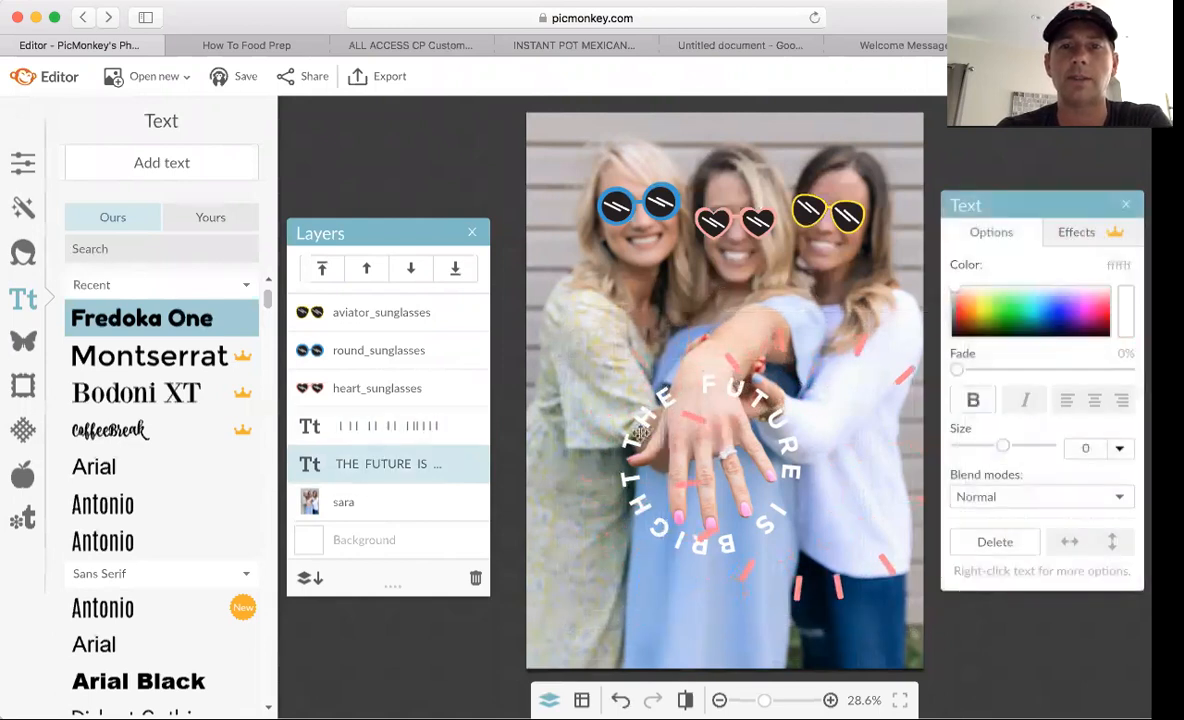
left_click(640, 432)
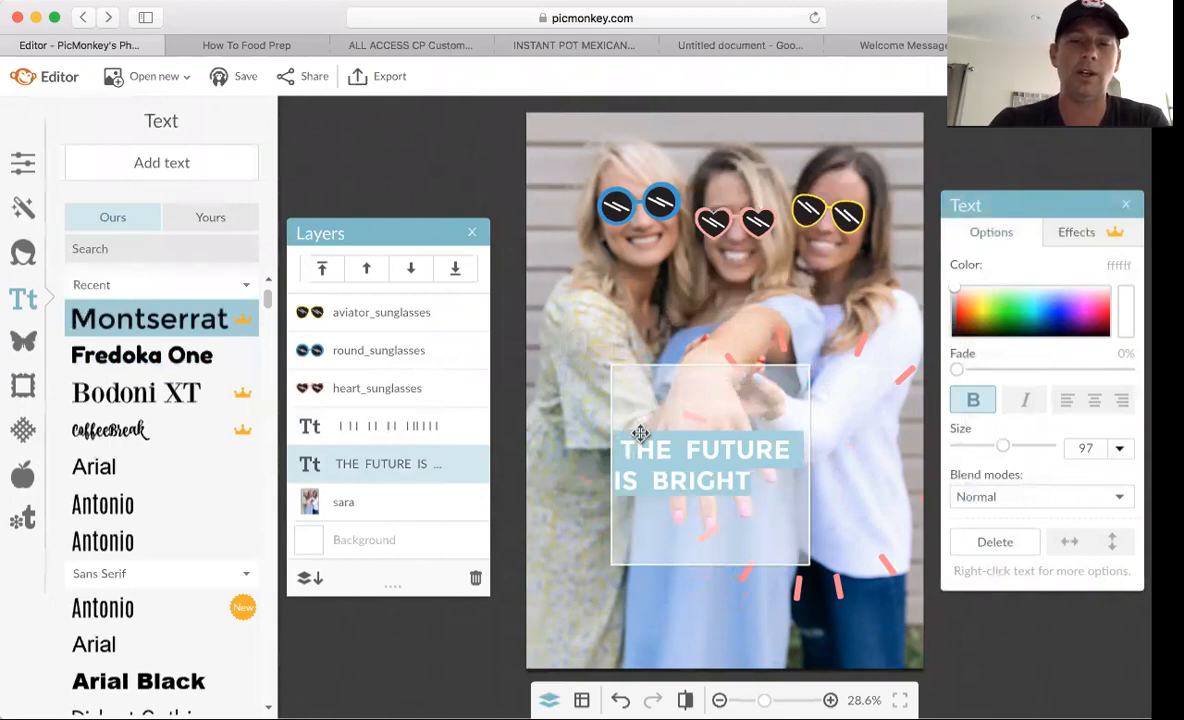
key("BackSpace")
type("LOOK WHO GOT ENGAGED")
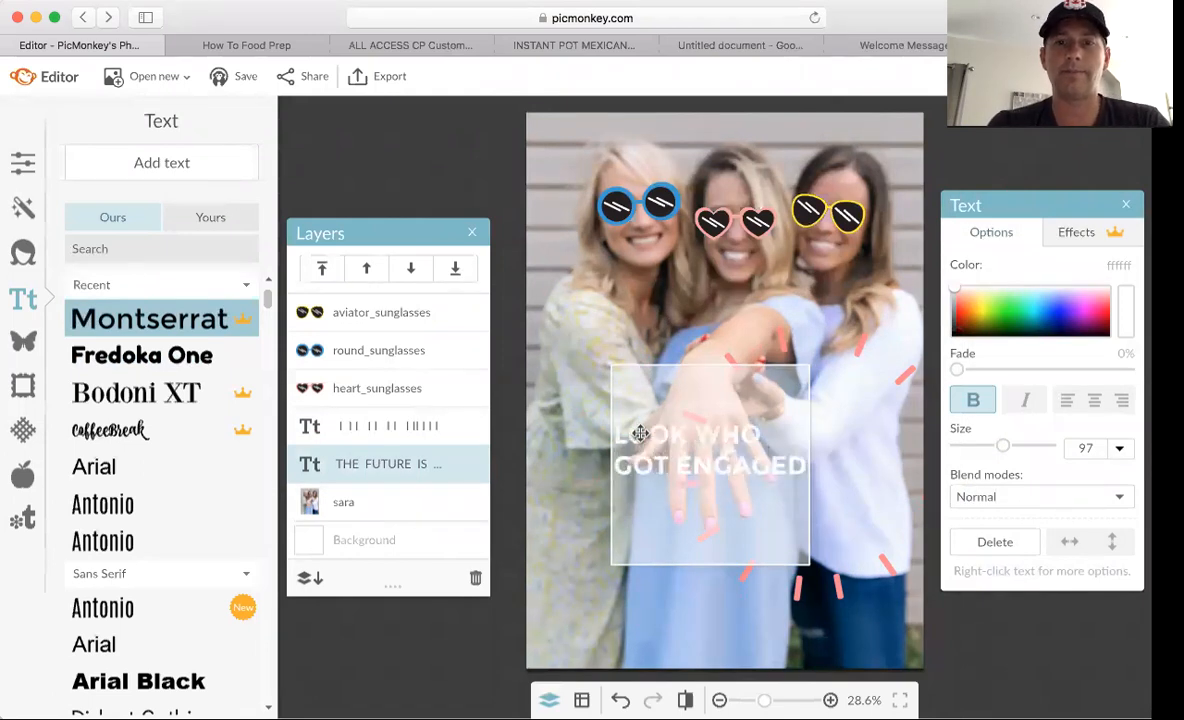
left_click(593, 456)
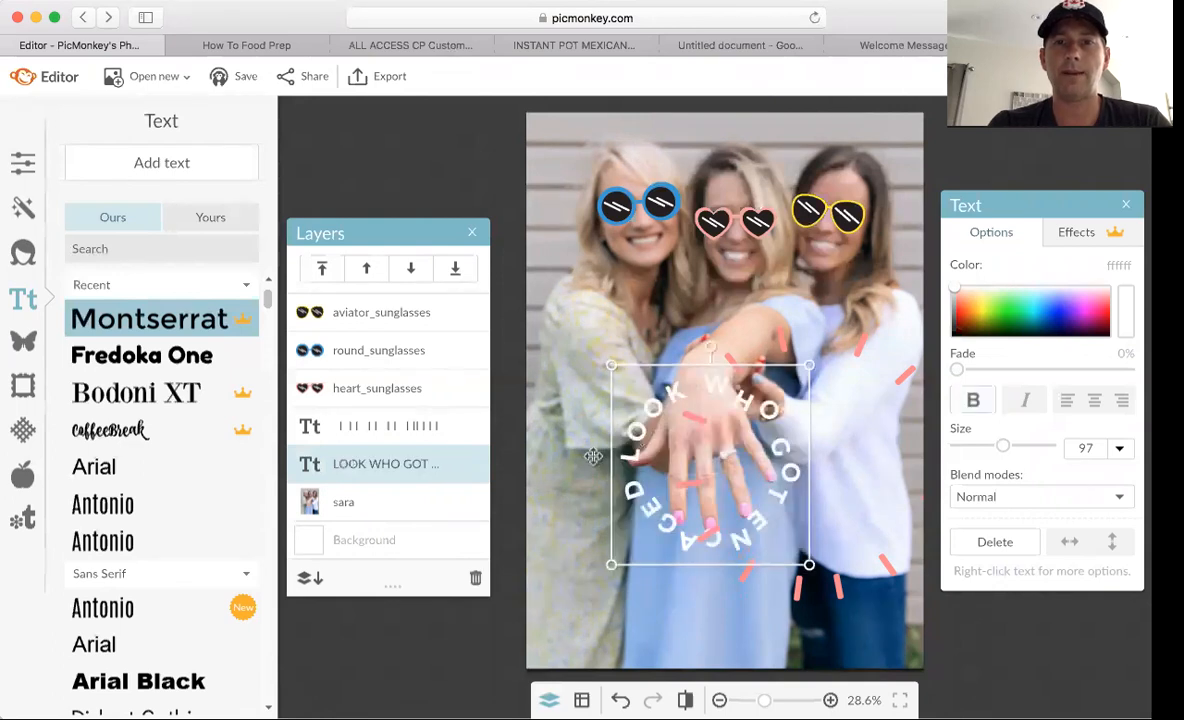
left_click(849, 362)
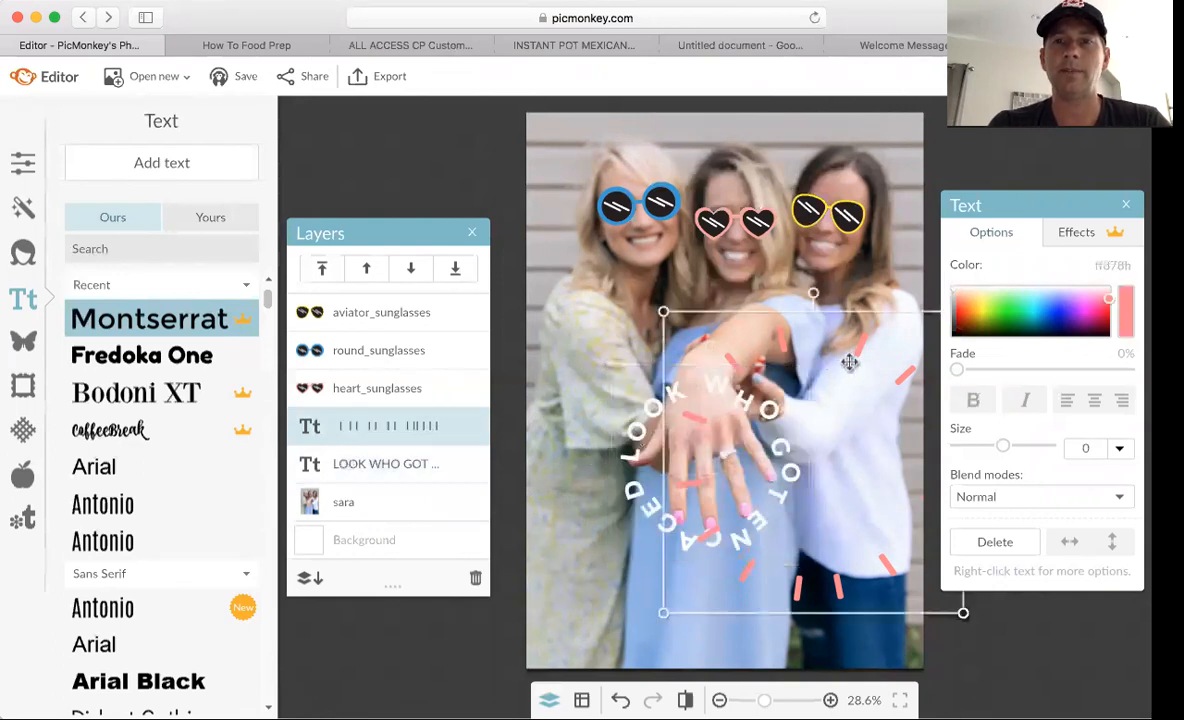
left_click_drag(849, 362, 769, 356)
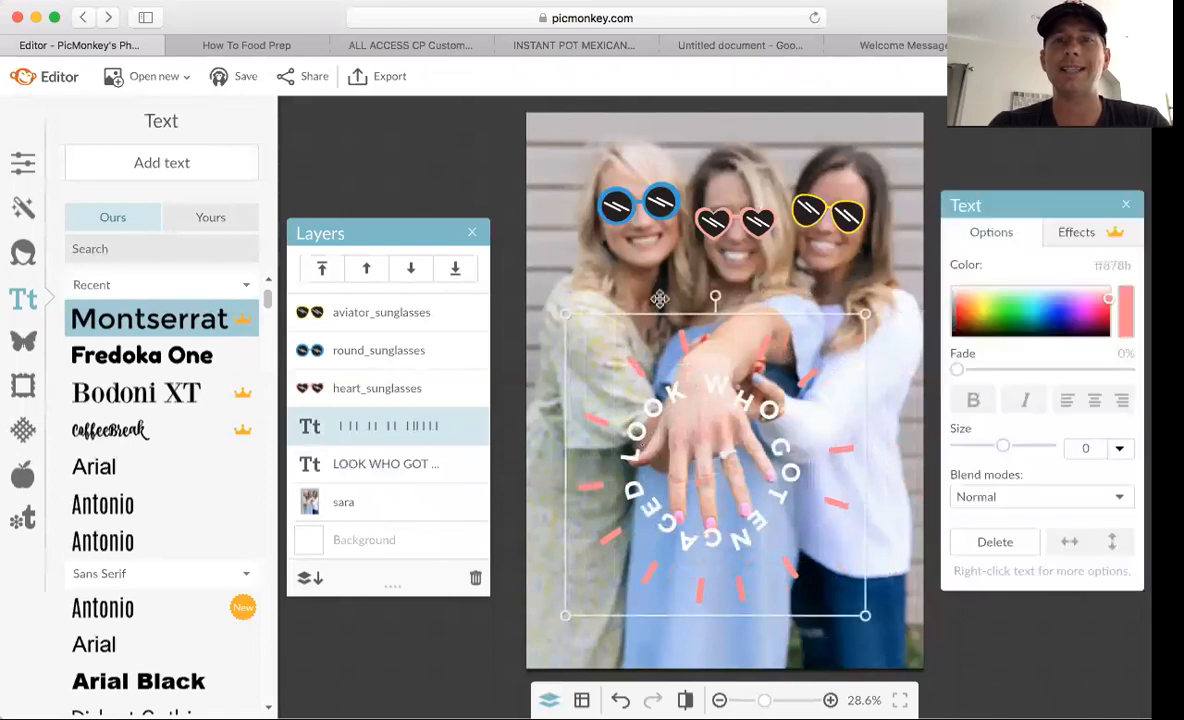
- Try deleting the photo of the three women and moving the round blue sunglasses, and undo both changes
left_click(581, 273)
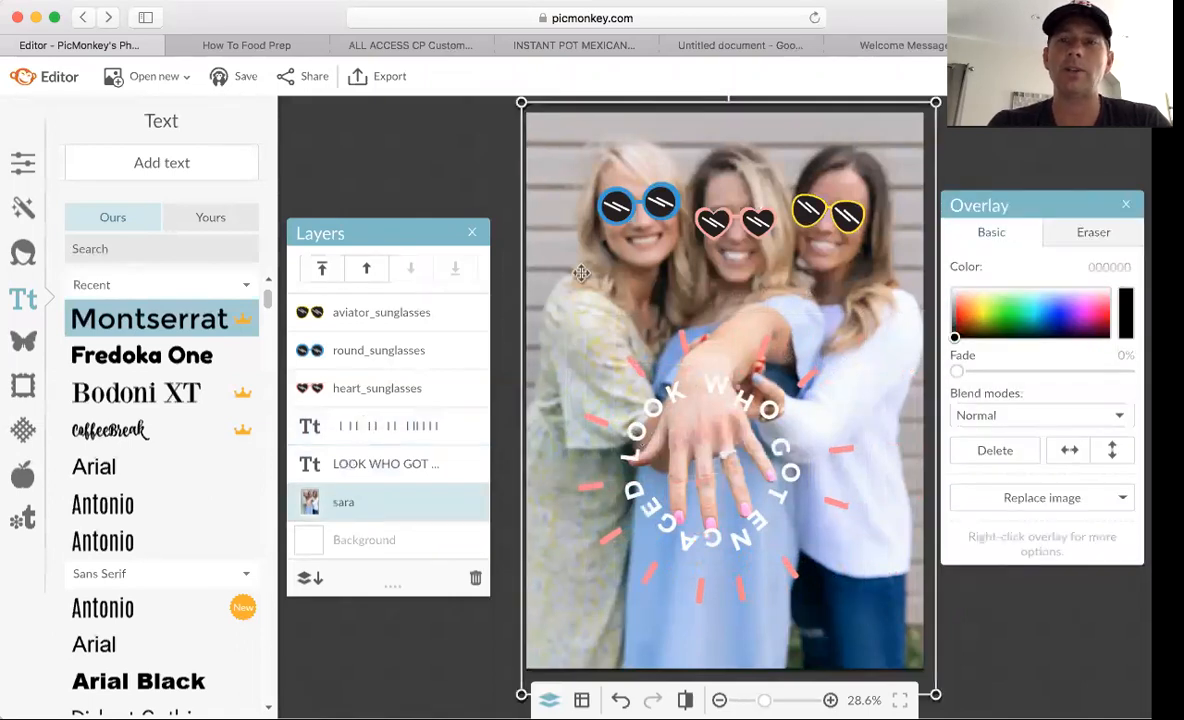
left_click(975, 450)
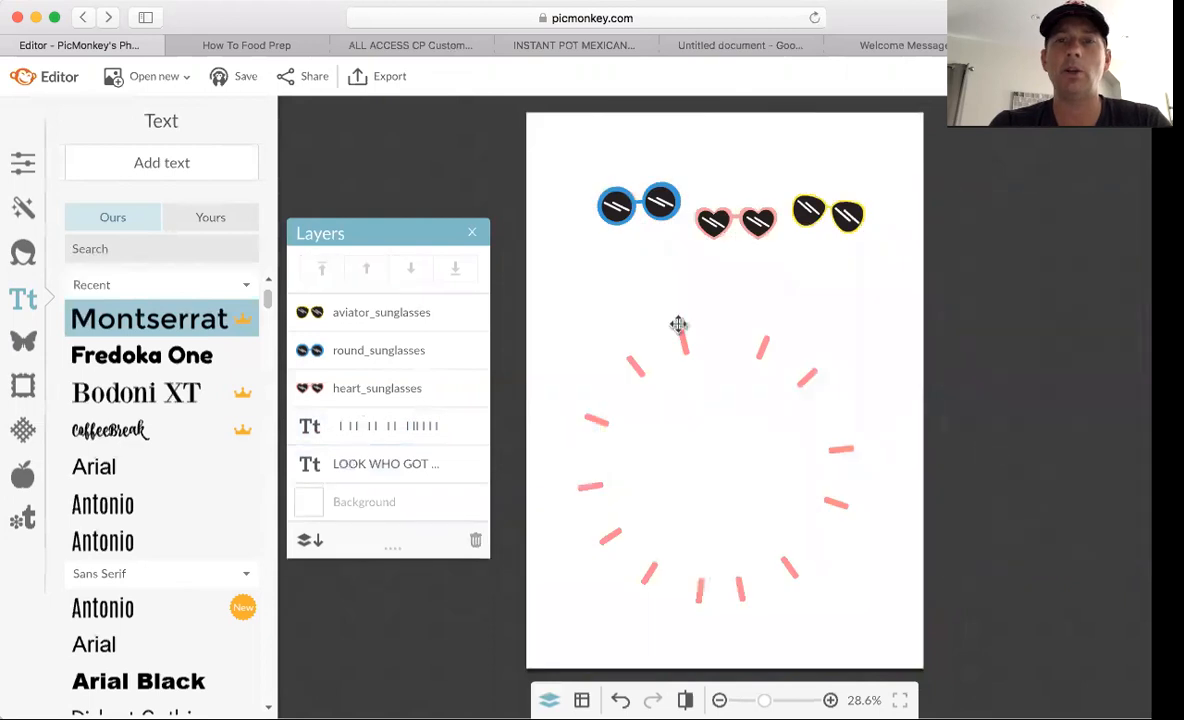
left_click_drag(651, 207, 617, 230)
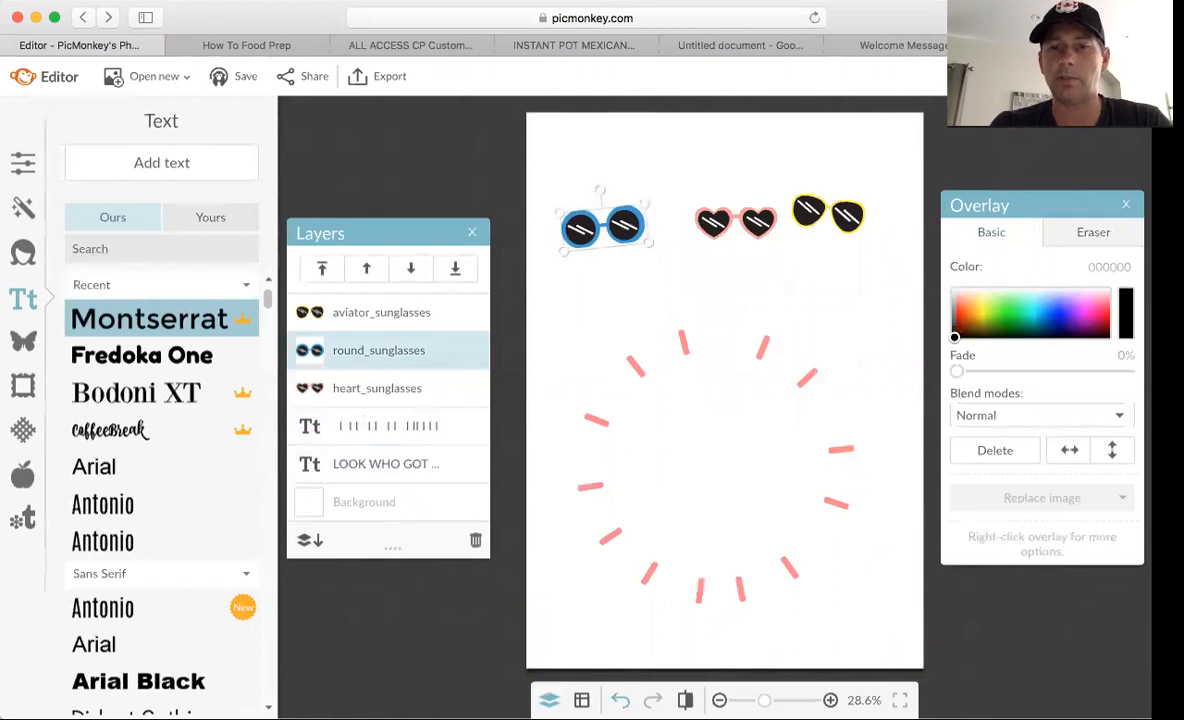
key("super+z")
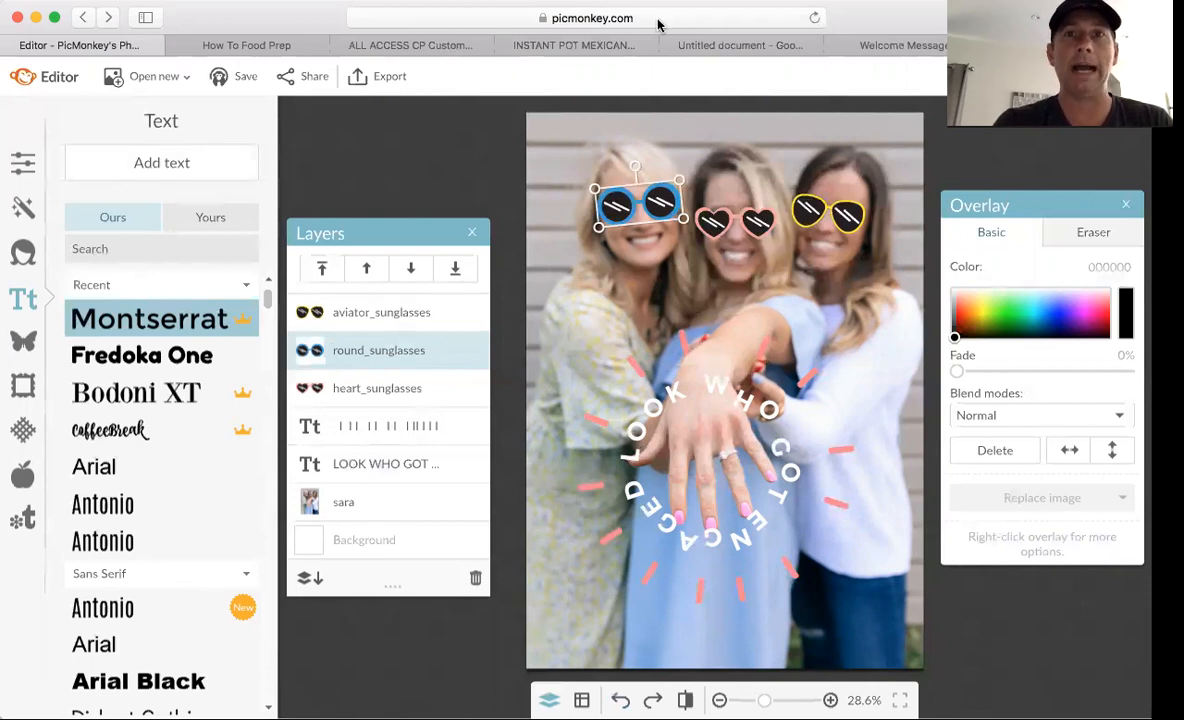
- Start opening a new image from the computer, discarding the unsaved template changes
left_click(187, 83)
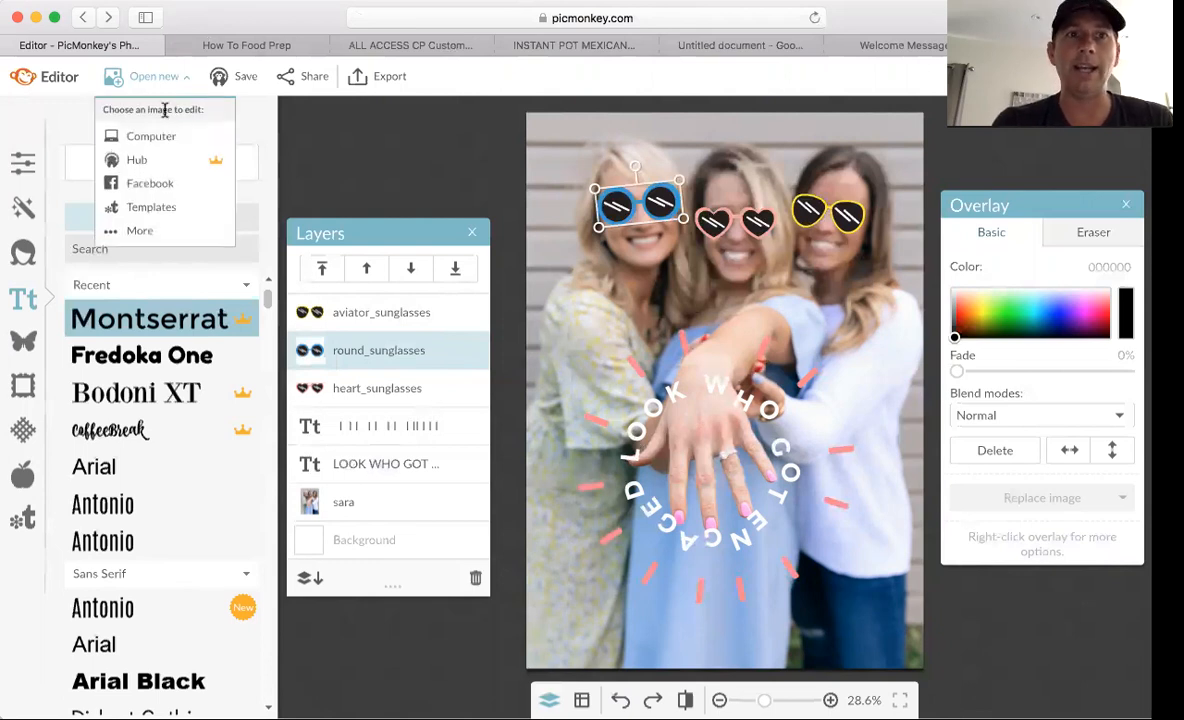
left_click(164, 138)
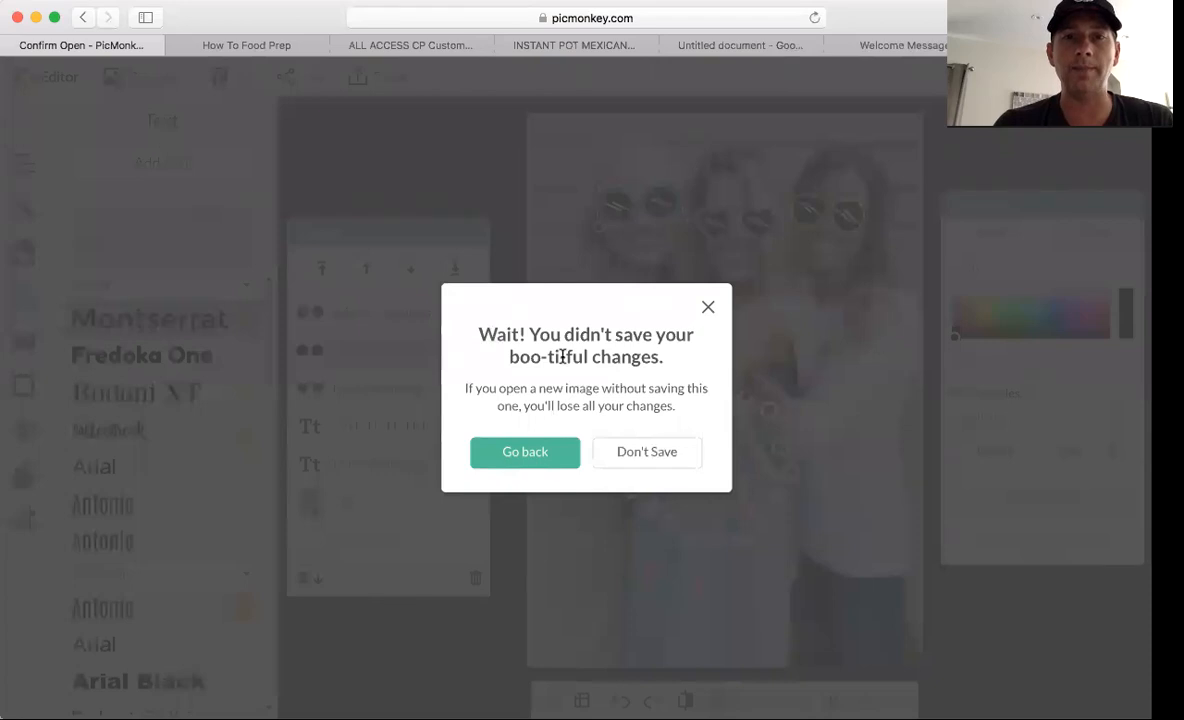
left_click(647, 452)
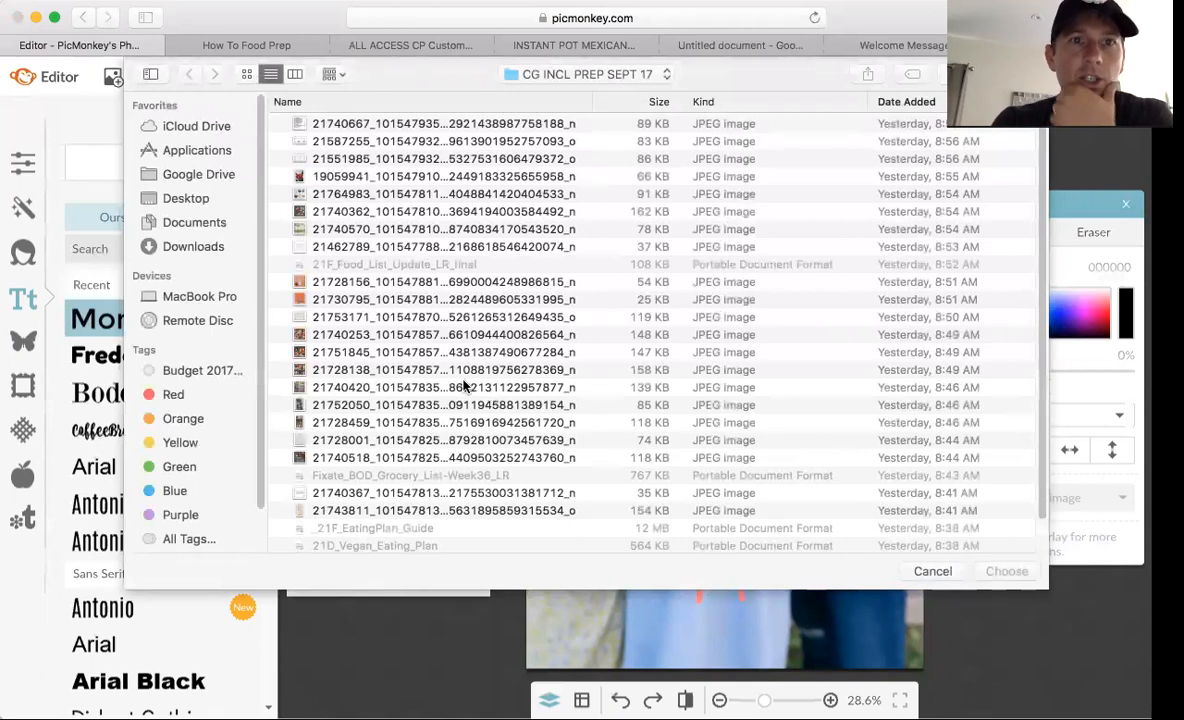
- Show the image files as thumbnails and switch from the CG INCL PREP SEPT 17 folder to the Graphics folder
key("super+1")
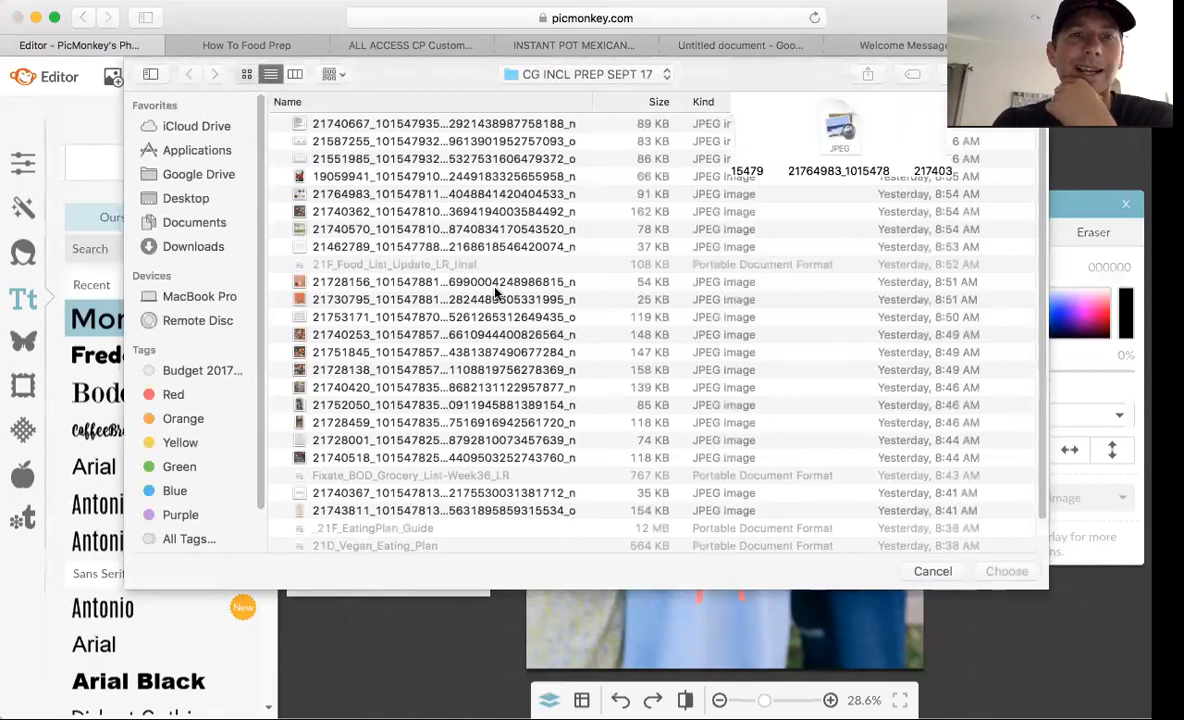
scroll(493, 290, "down", 5)
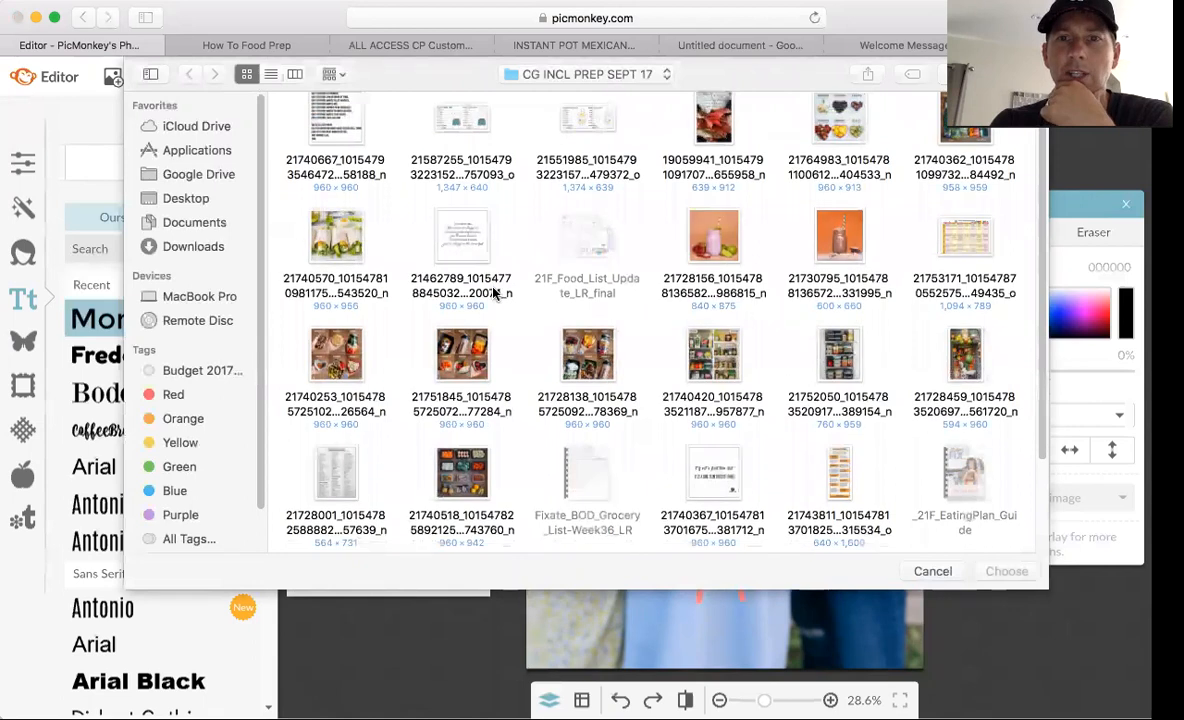
scroll(493, 291, "up", 3)
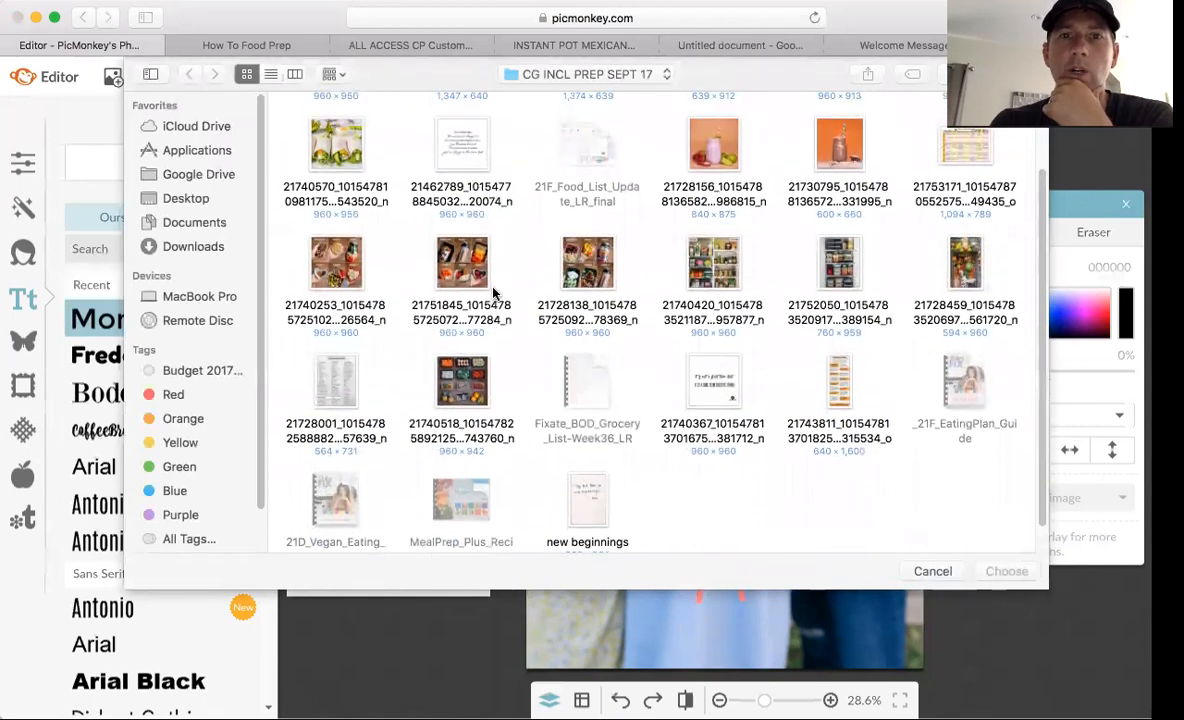
left_click(556, 75)
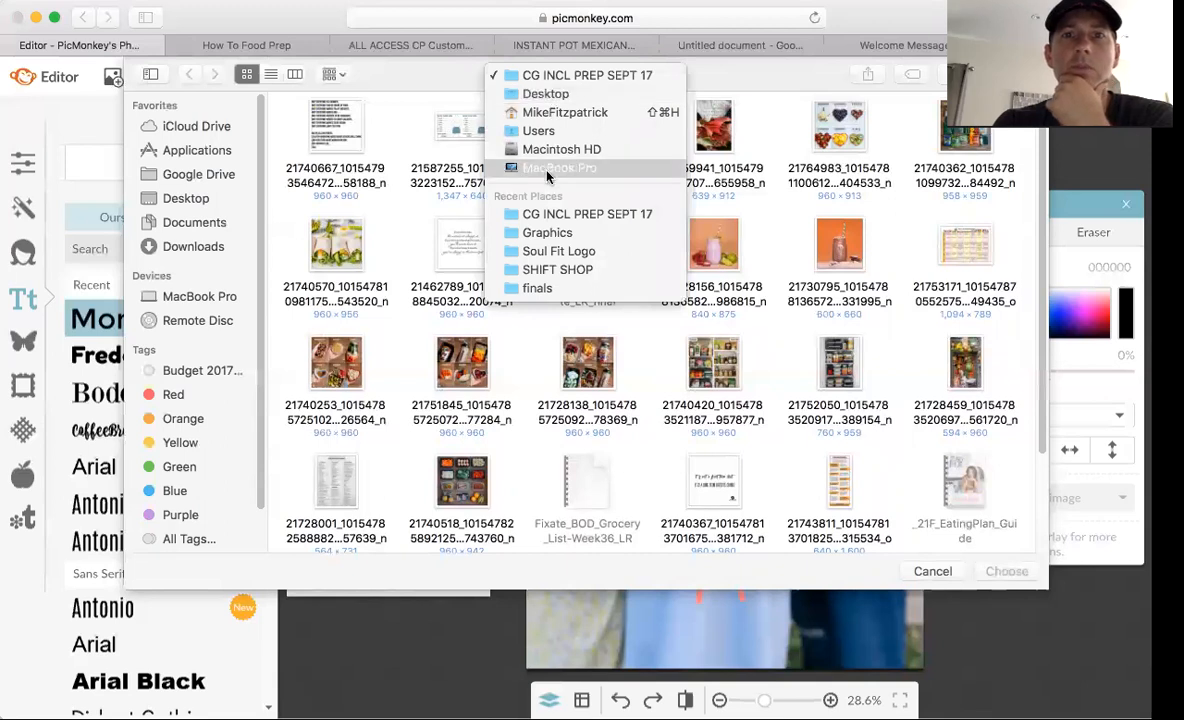
left_click(553, 233)
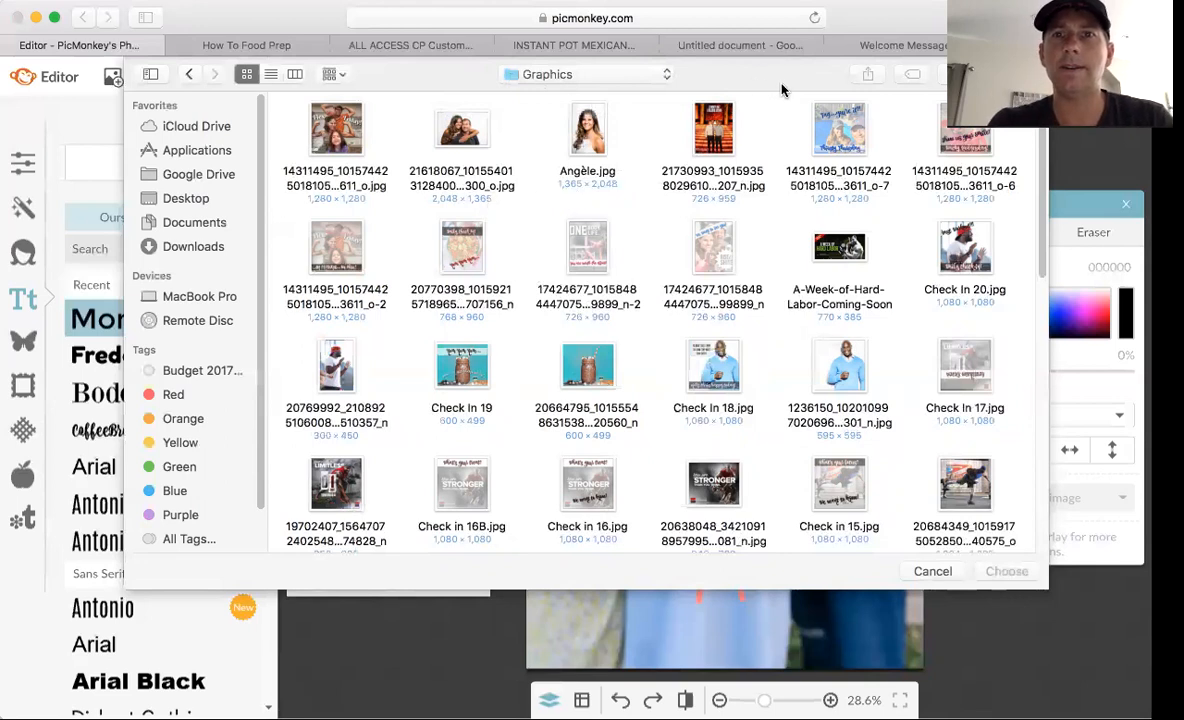
- Open the 960 × 640 photo of the man in the red cap, 18057105…559_n.jpg, from the Graphics folder
scroll(492, 390, "down", 3)
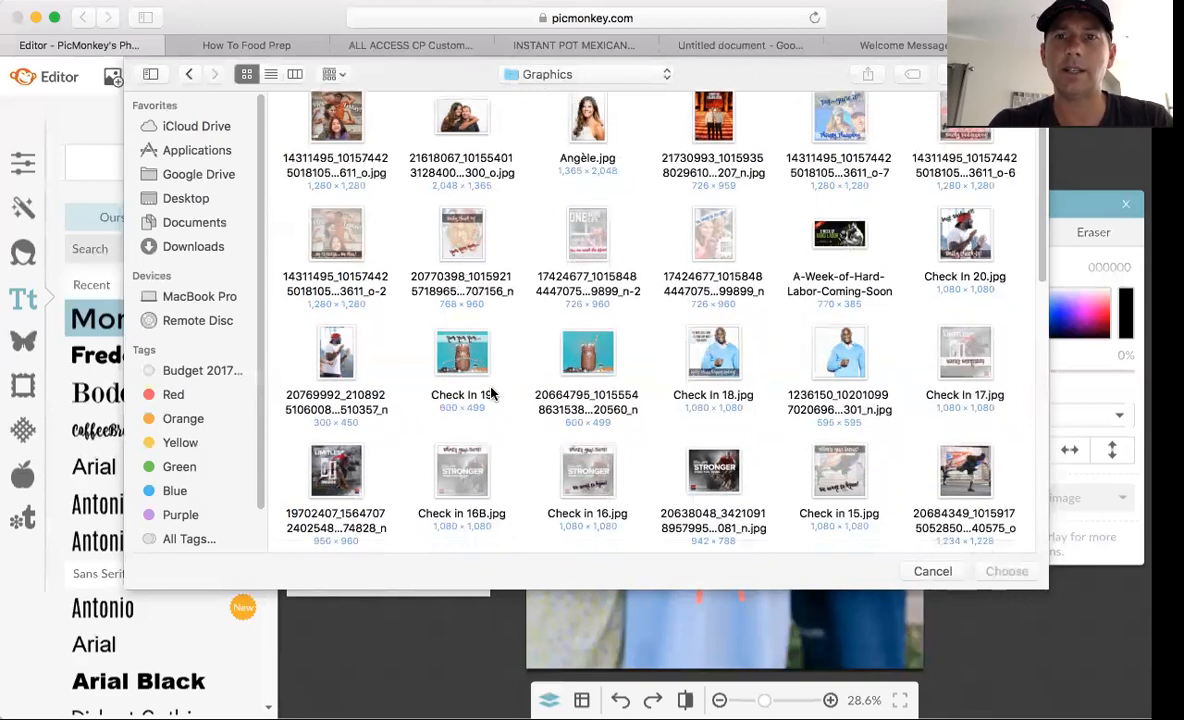
scroll(492, 392, "down", 5)
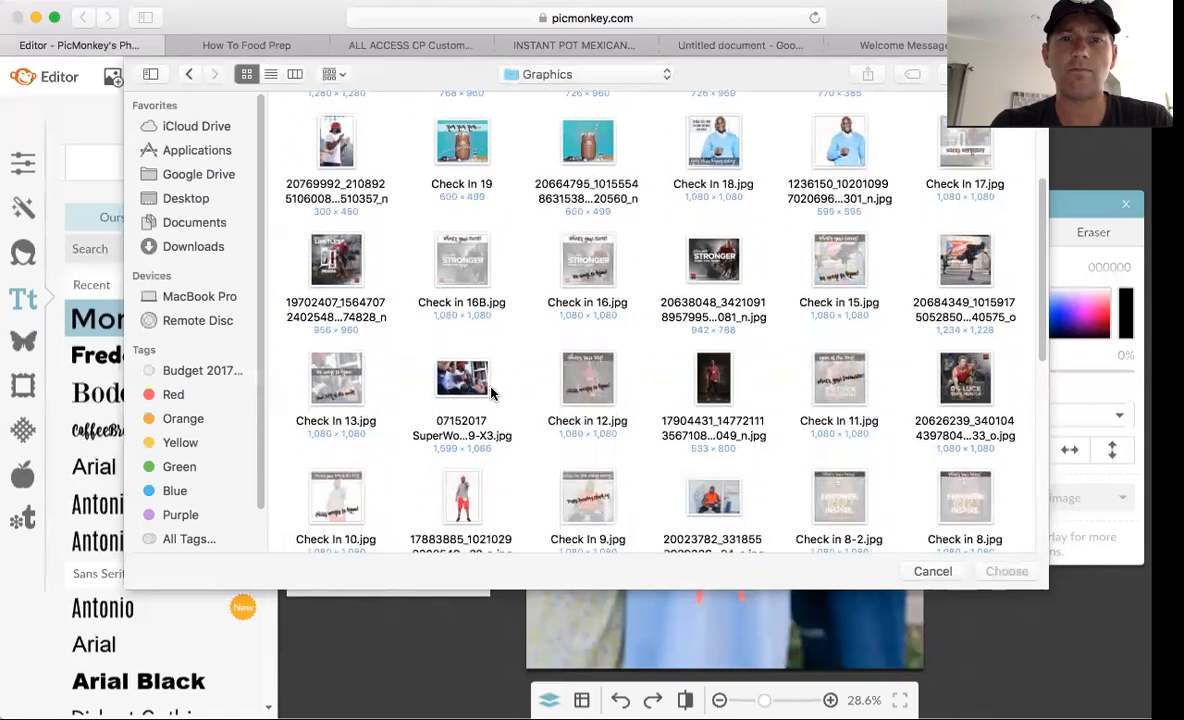
scroll(490, 392, "down", 5)
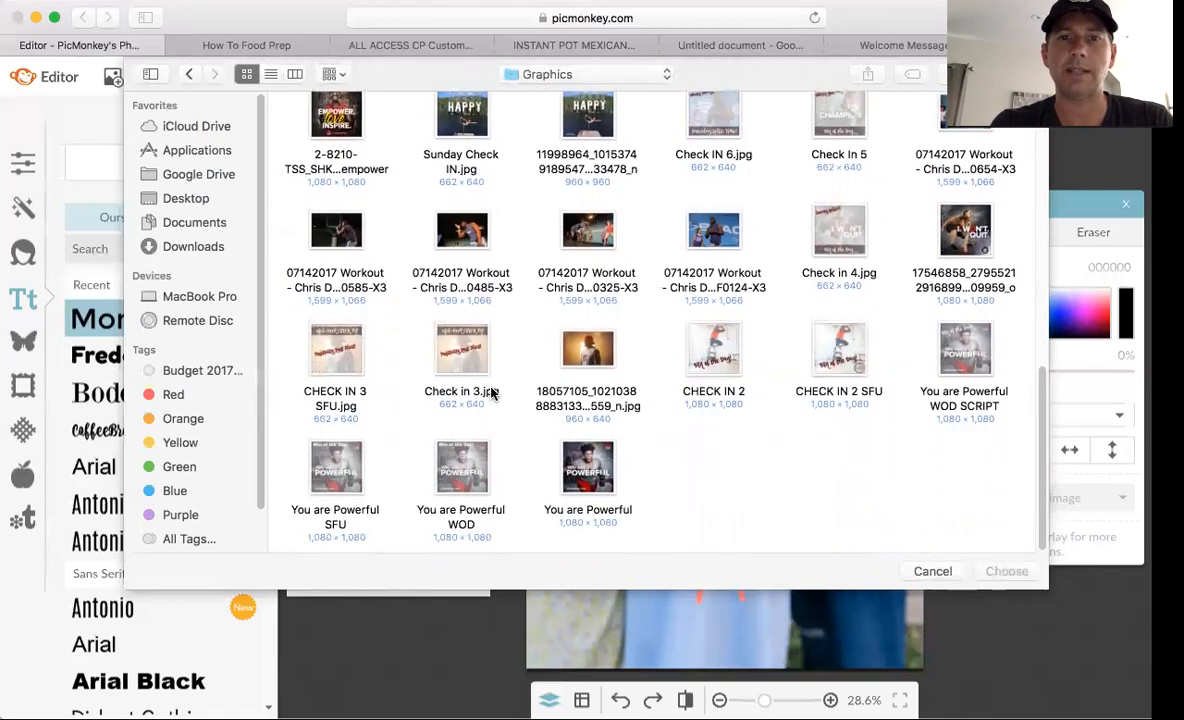
double_click(592, 358)
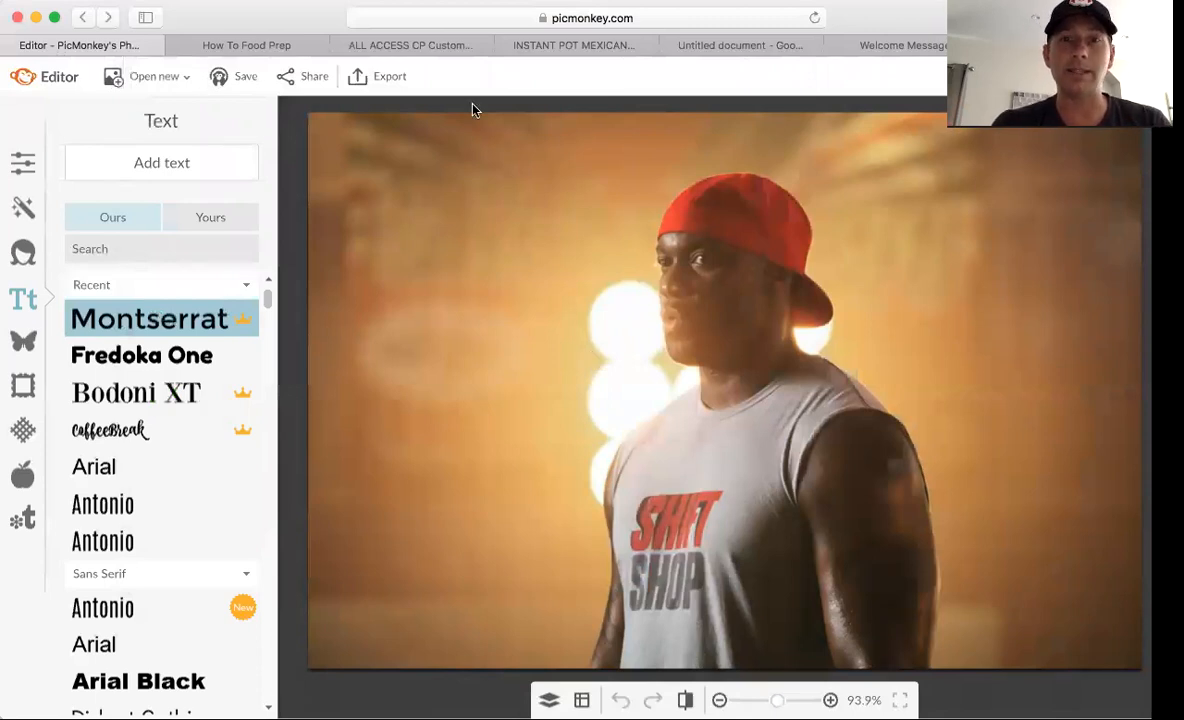
- Crop the photo to a 533 × 533 square framing the man's head and upper body
left_click(22, 163)
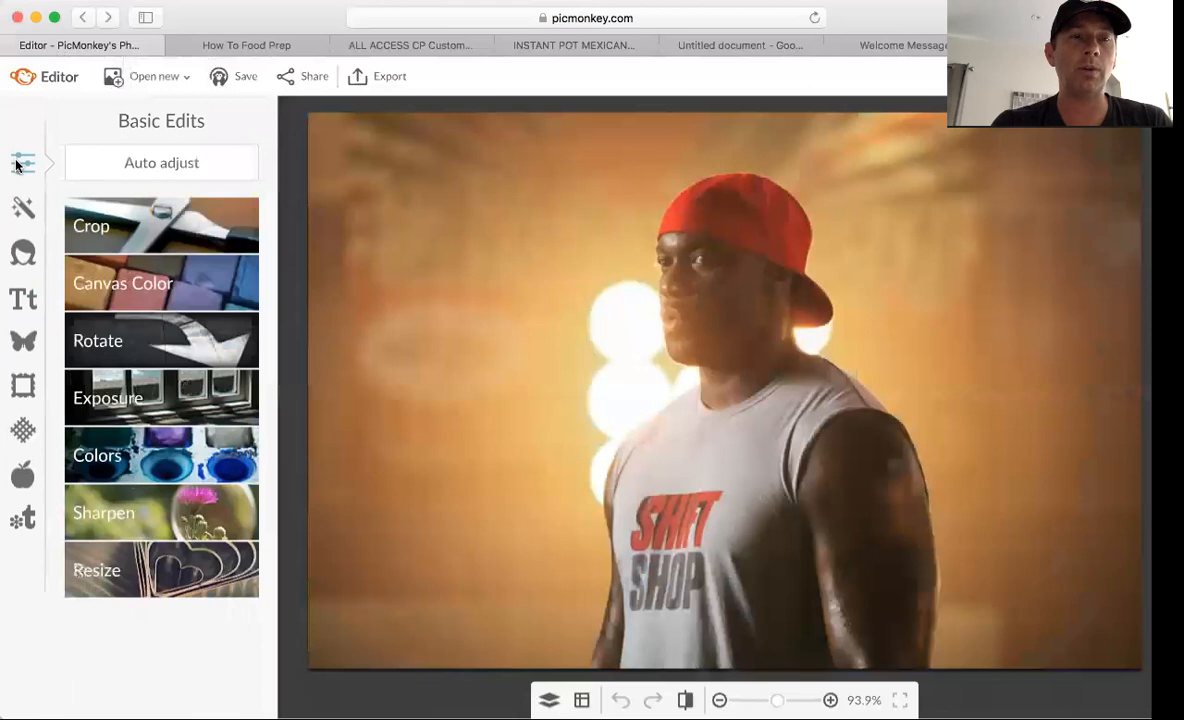
left_click(113, 221)
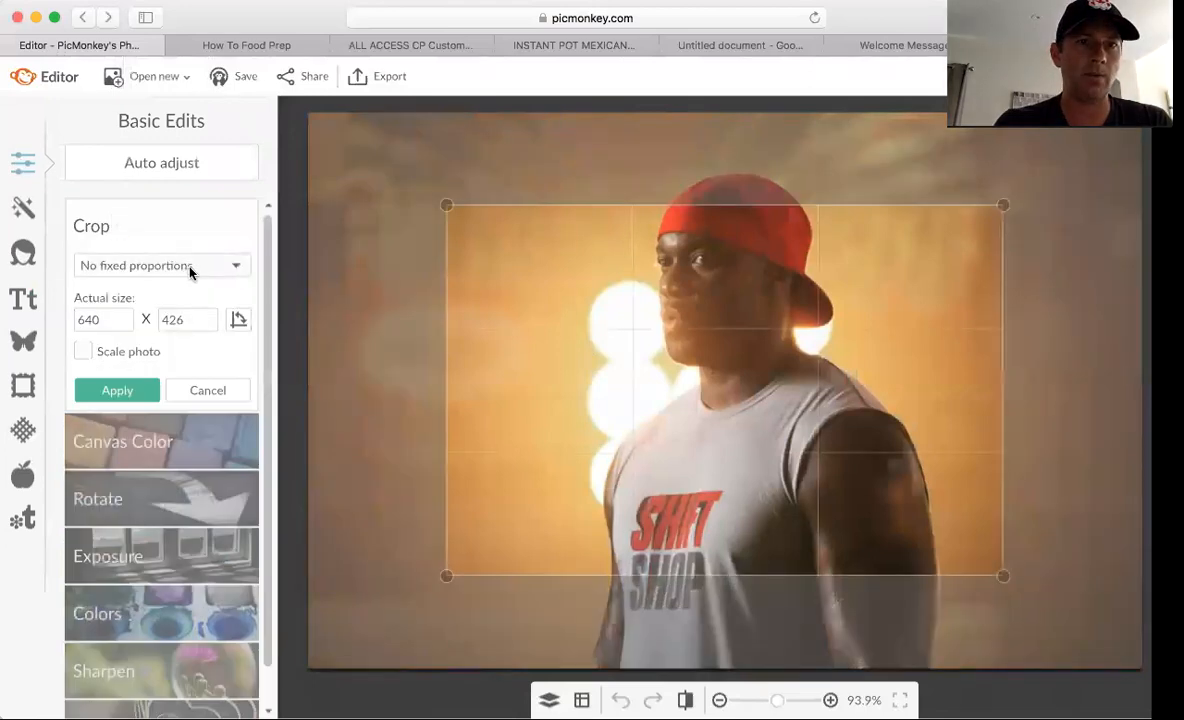
left_click(232, 265)
left_click(96, 332)
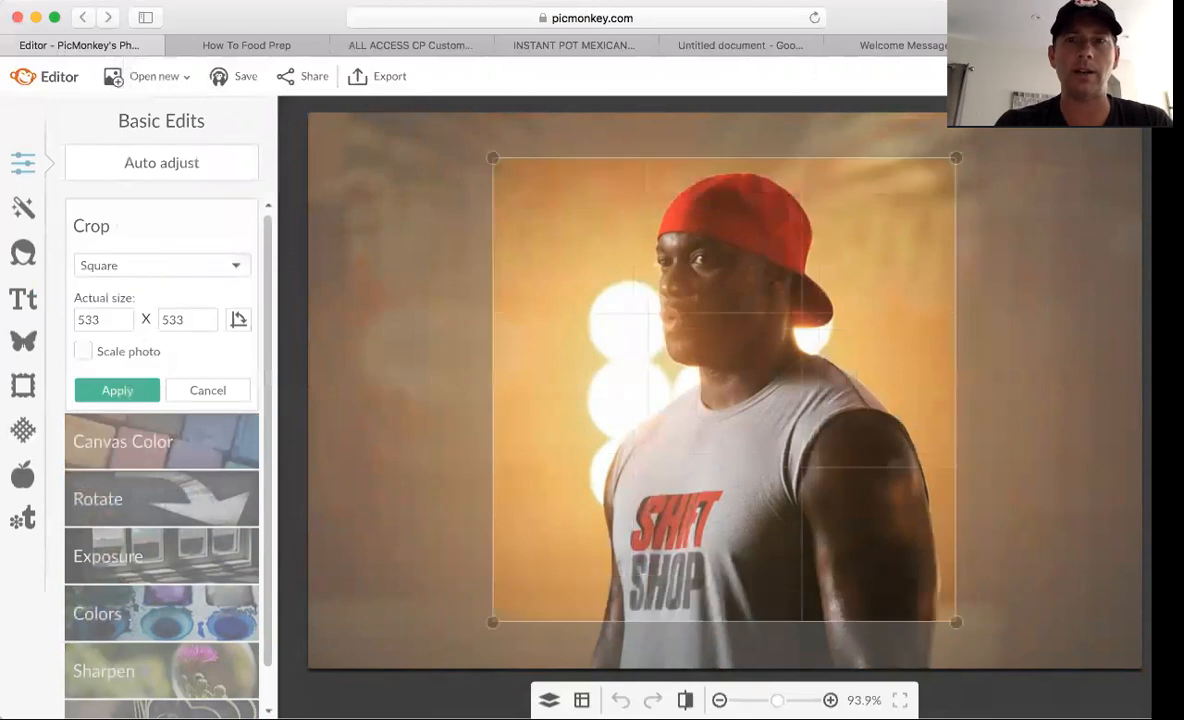
mouse_move(706, 425)
left_mouse_down()
mouse_move(715, 398)
mouse_move(722, 429)
left_mouse_up()
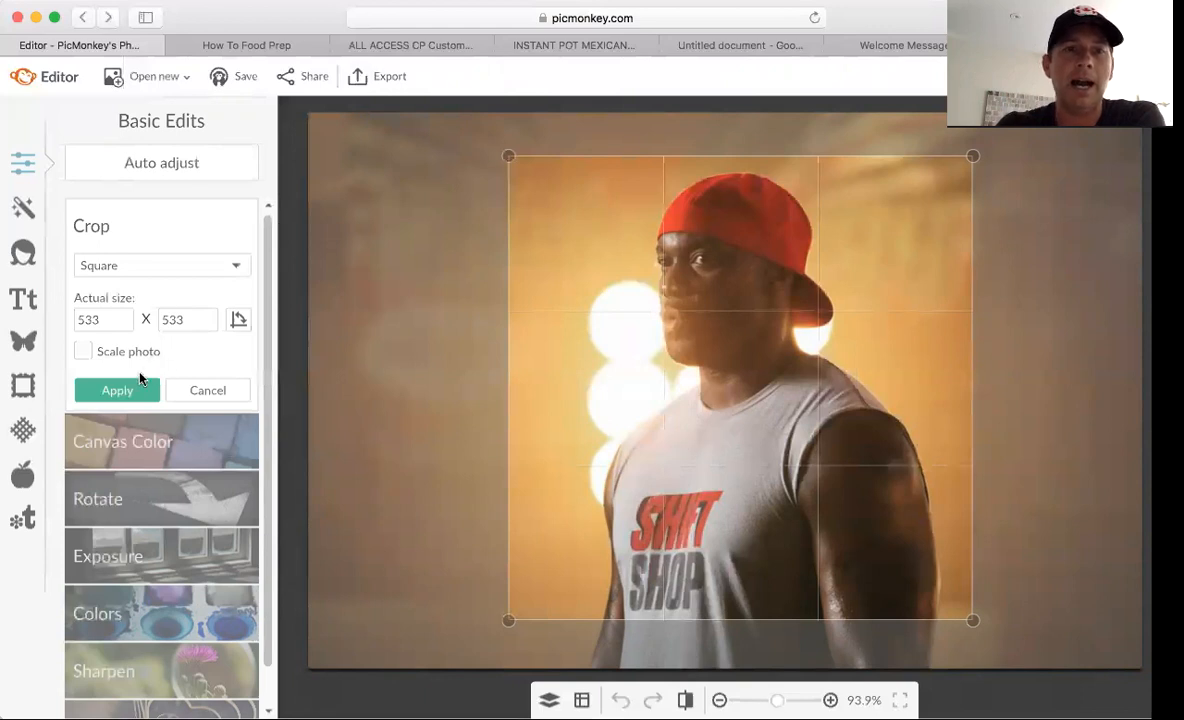
left_click(117, 390)
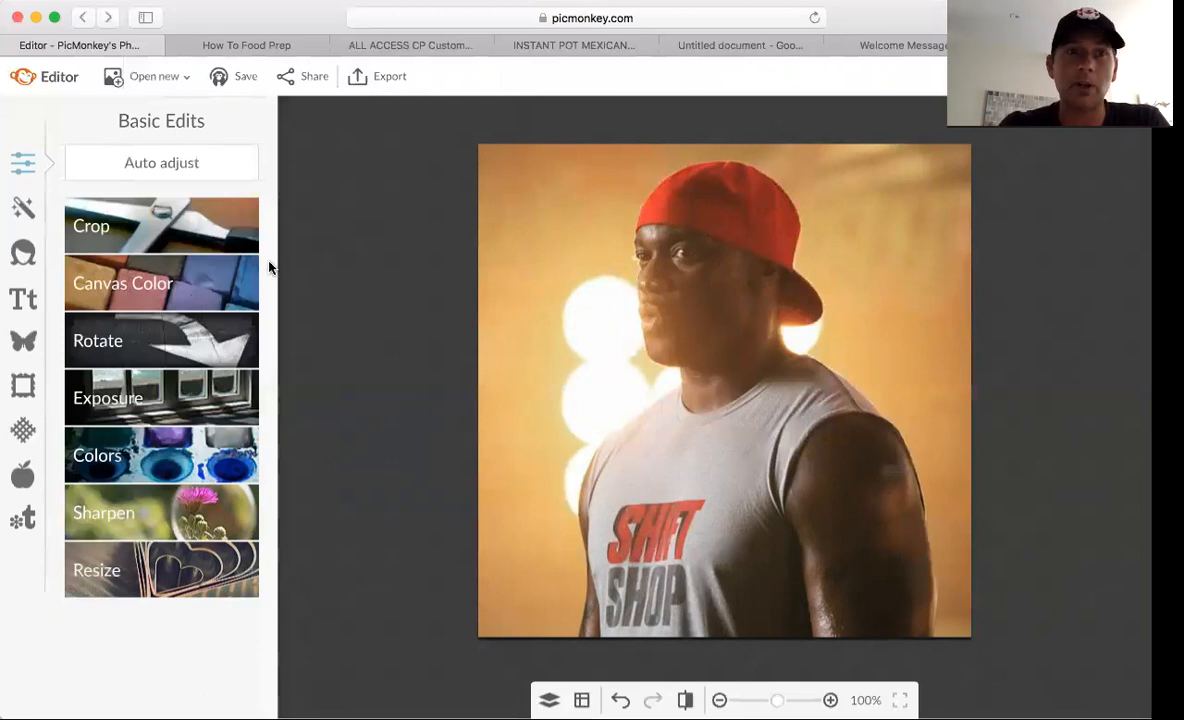
- Add a geometric rectangle overlay and enlarge it until it covers the whole photo
left_click(27, 344)
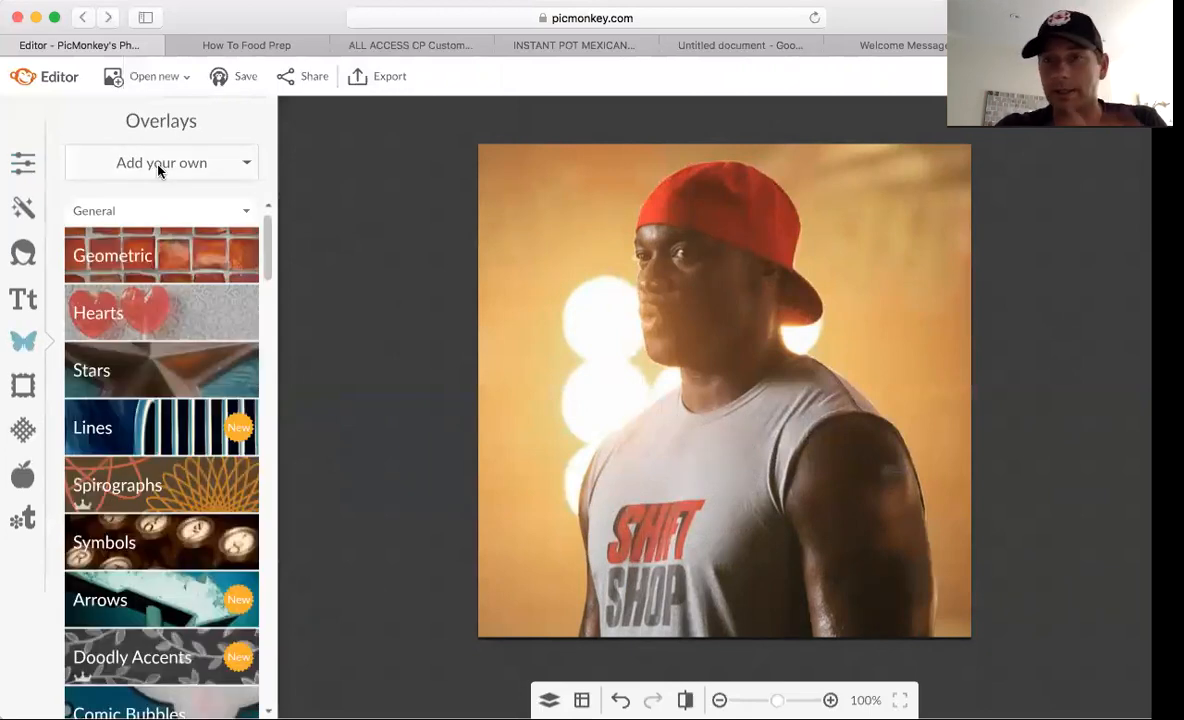
left_click(149, 256)
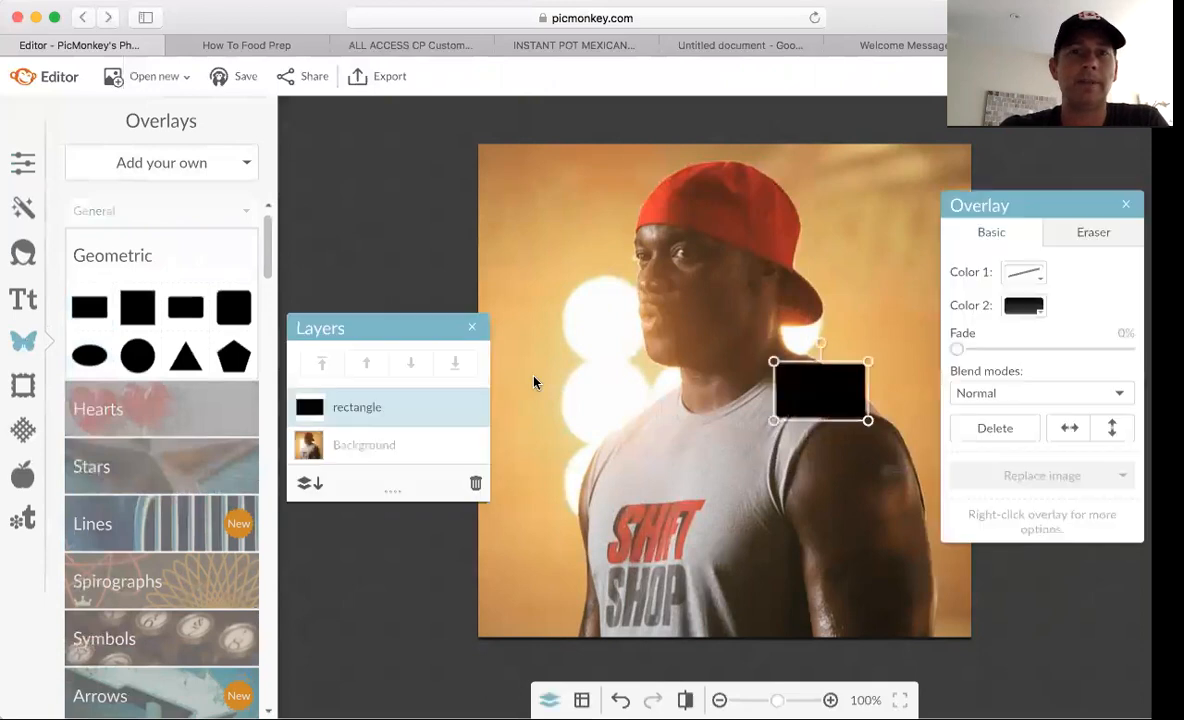
left_click_drag(835, 390, 1018, 681)
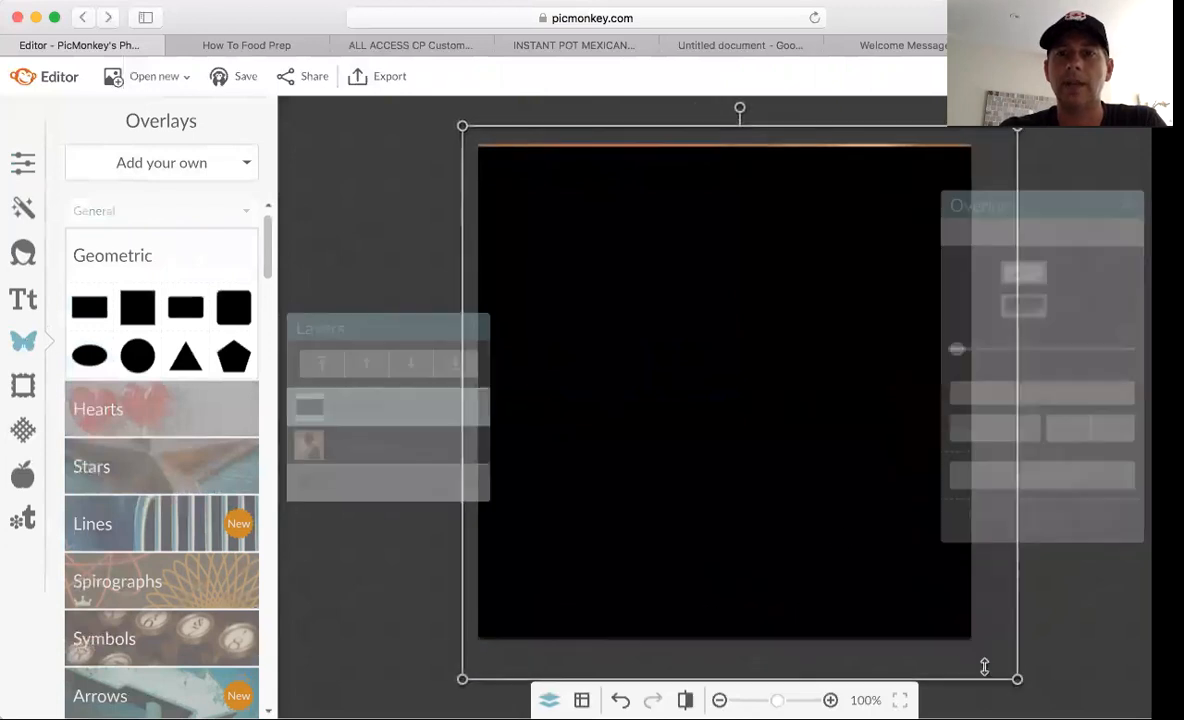
left_click_drag(782, 497, 777, 487)
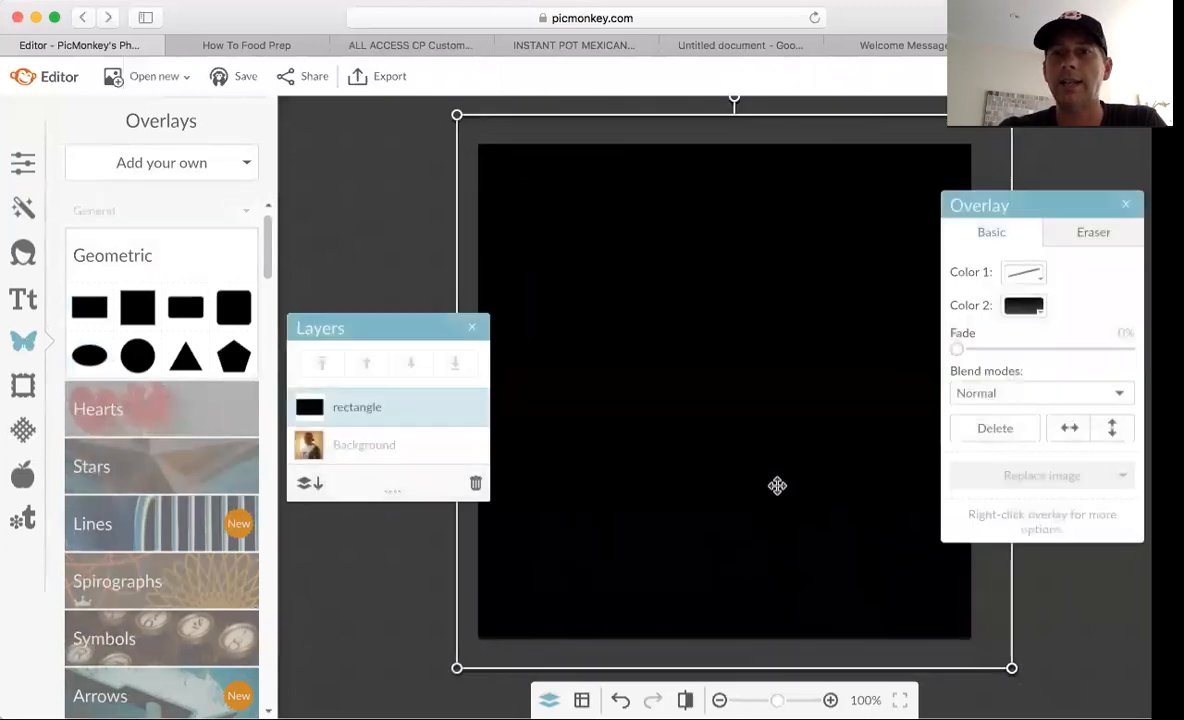
- Make the full-size rectangle white and fade it to 50% so the photo shows through
left_click(1024, 310)
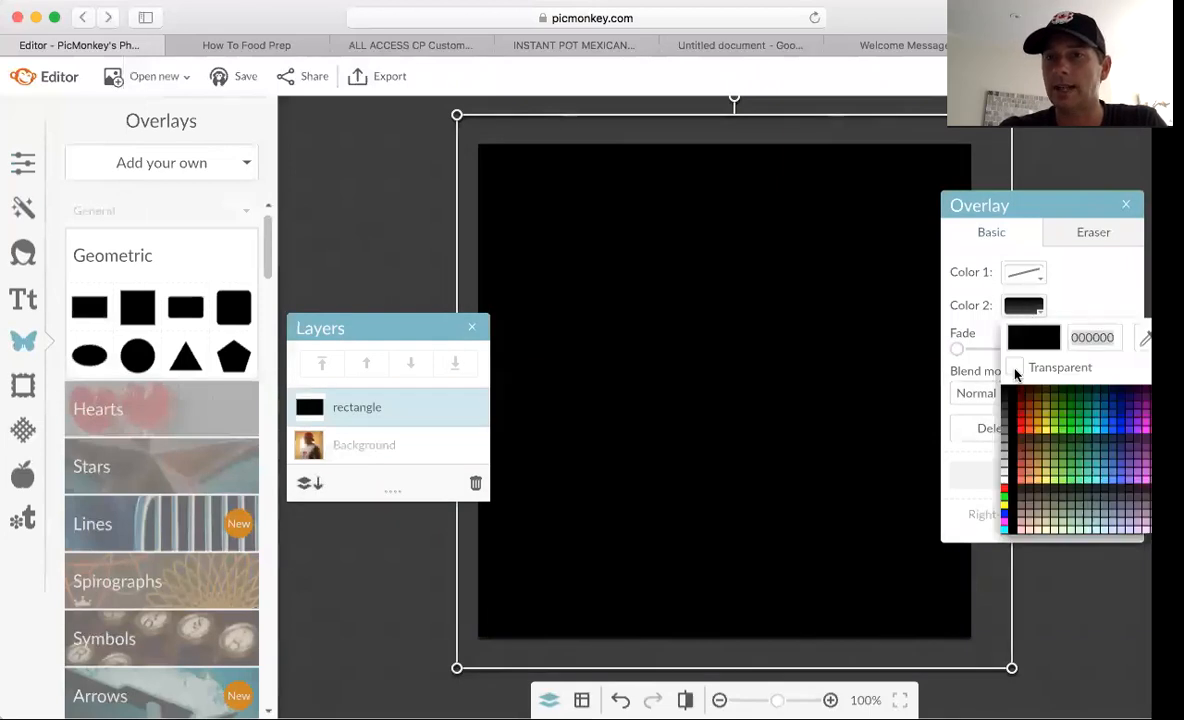
left_click(1005, 480)
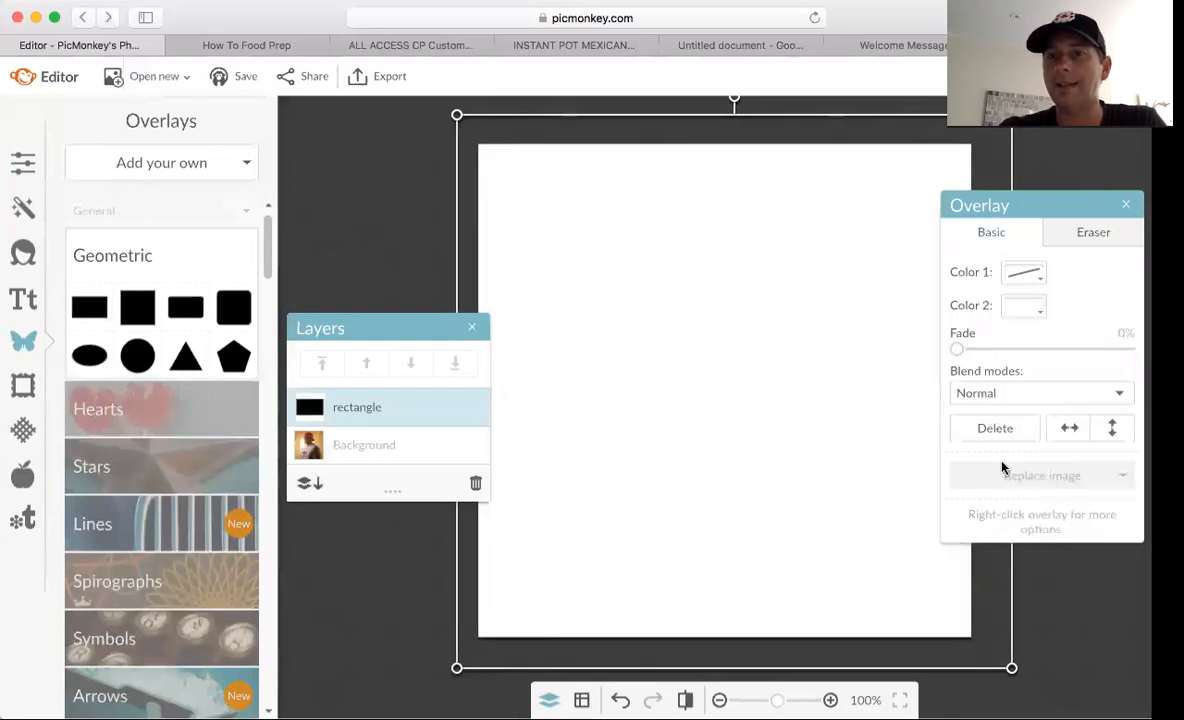
left_click_drag(957, 349, 1043, 361)
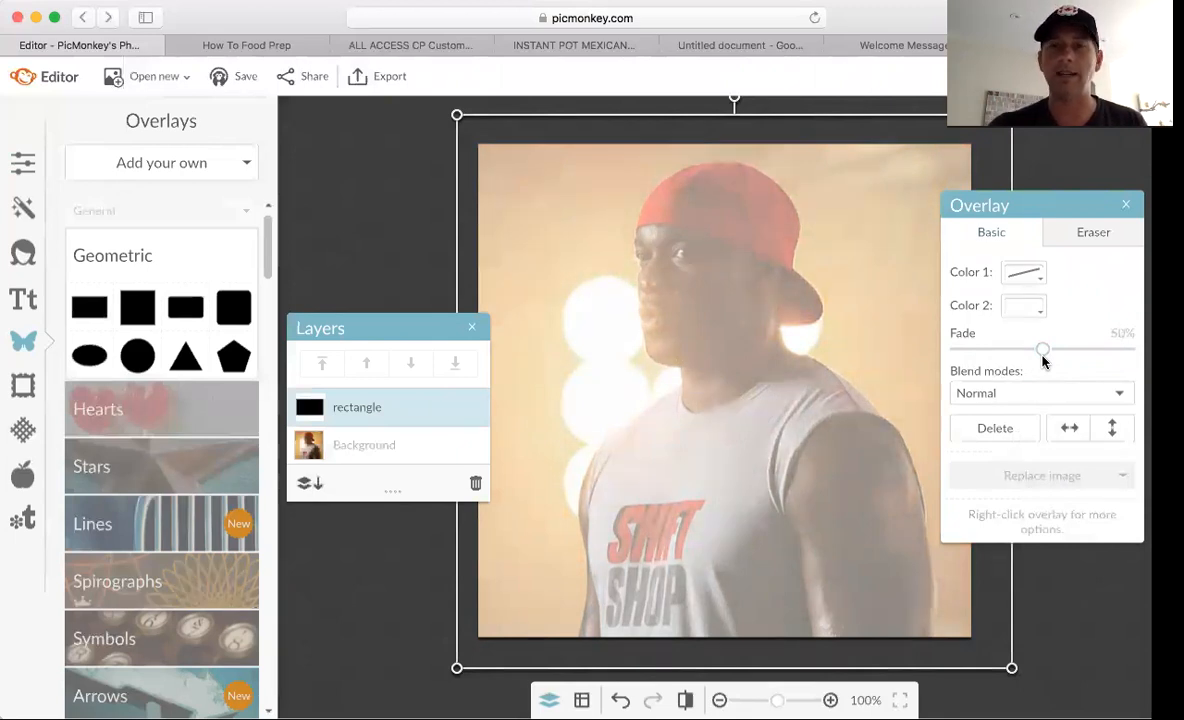
left_click(360, 222)
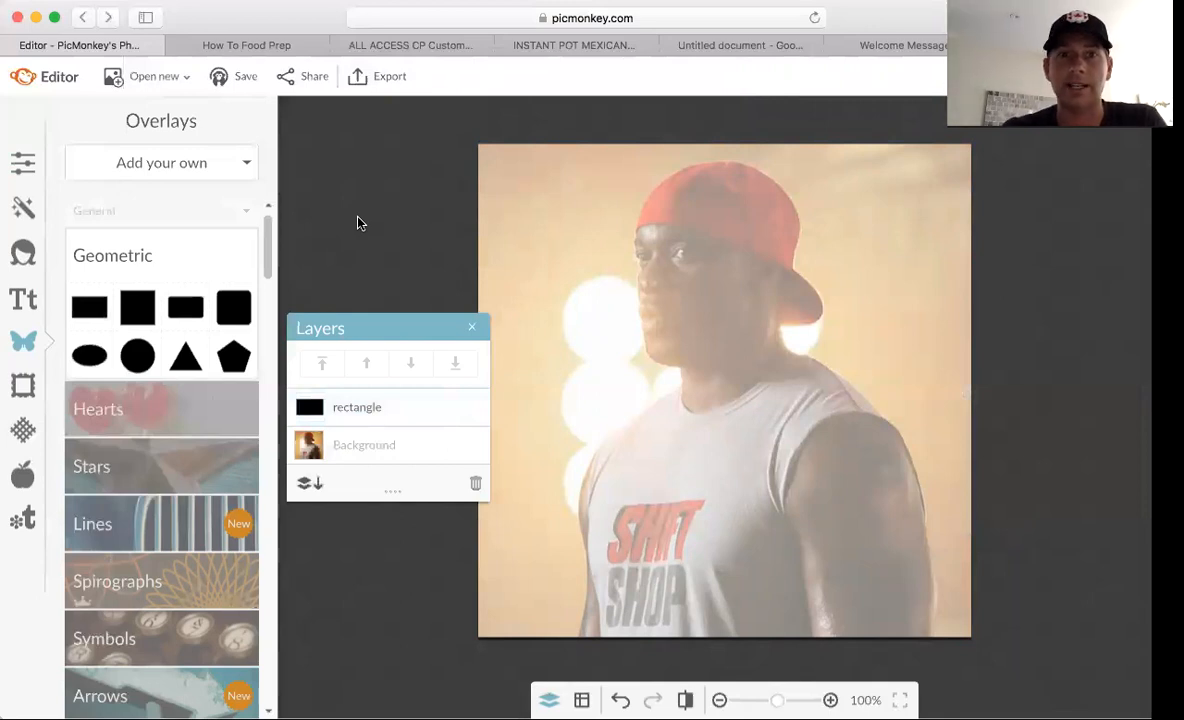
- Add a second rectangle as a full-width strip along the photo's bottom edge and colour it white
left_click(98, 311)
left_click_drag(765, 346, 1012, 595)
left_click_drag(899, 608, 887, 609)
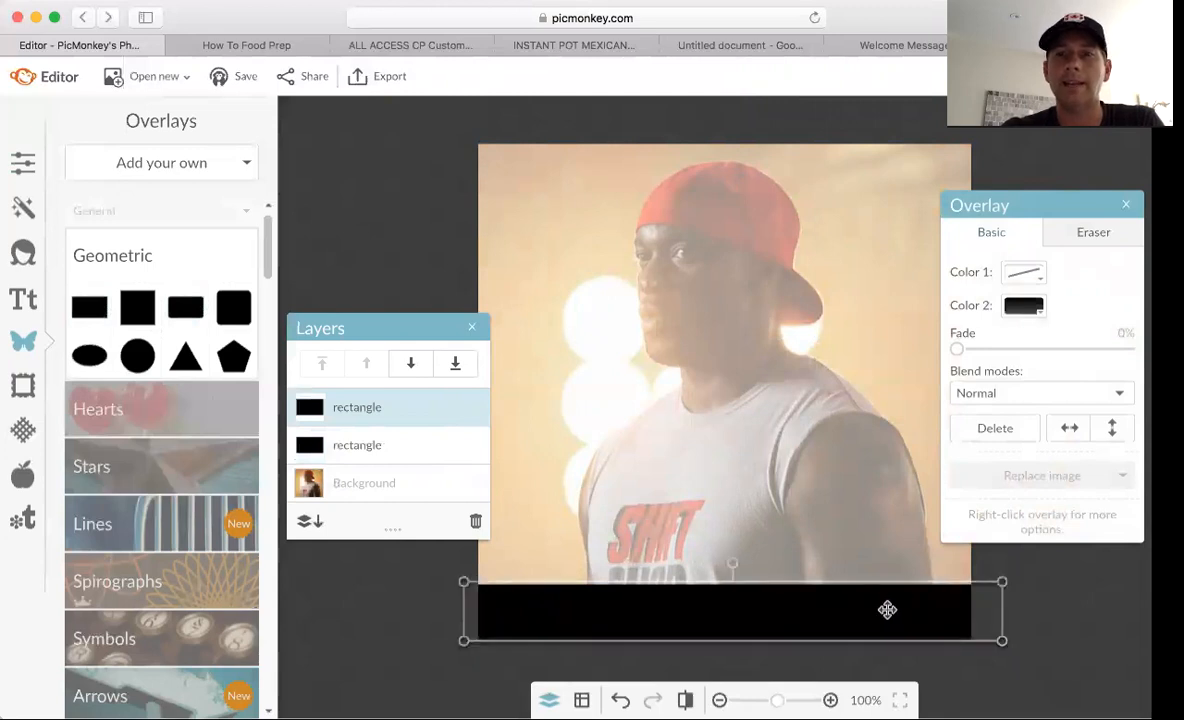
left_click(1040, 313)
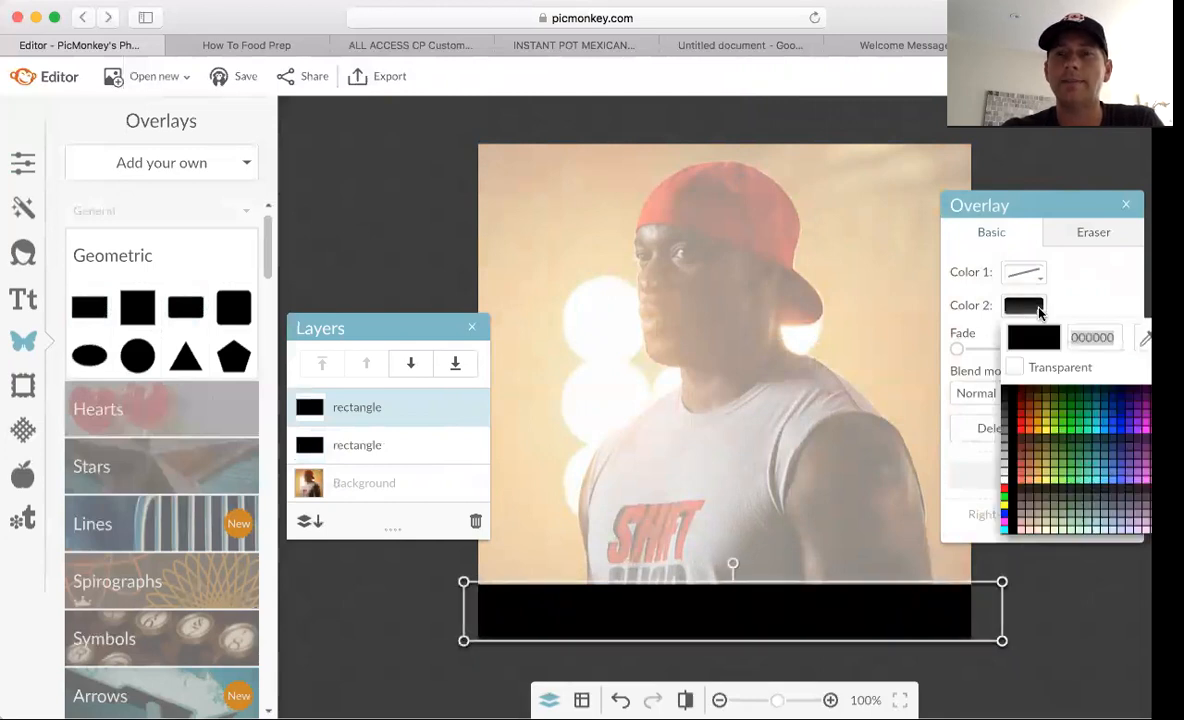
left_click(1006, 484)
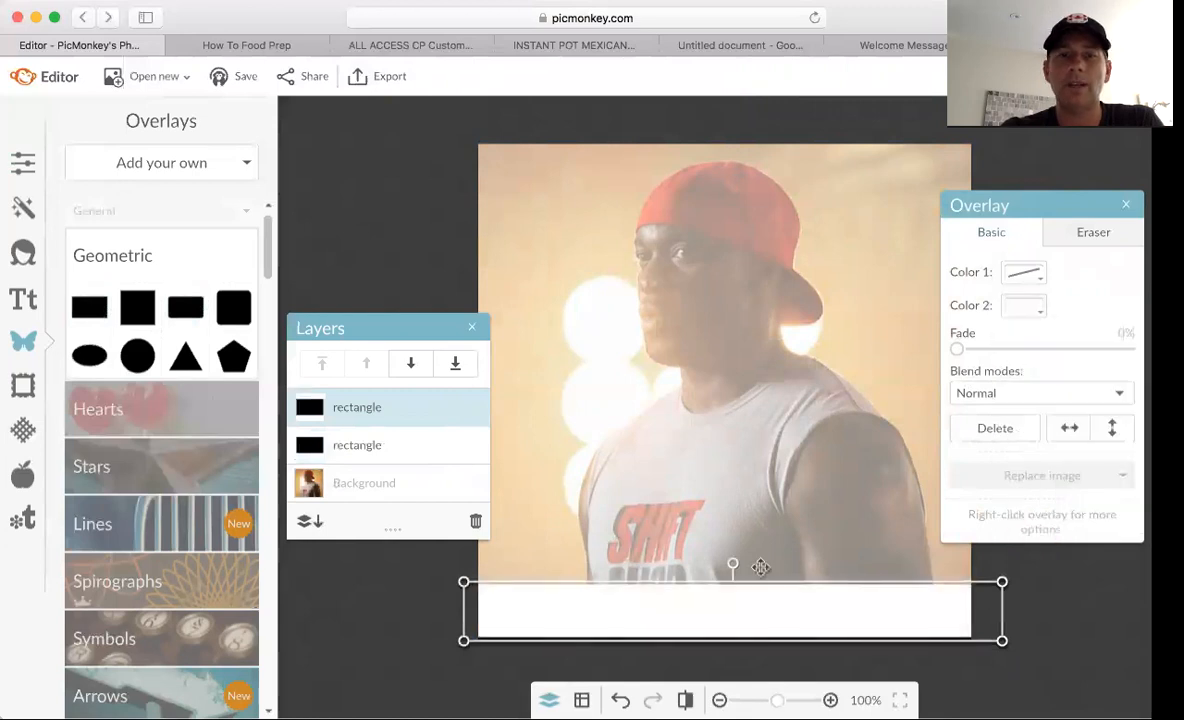
left_click(428, 590)
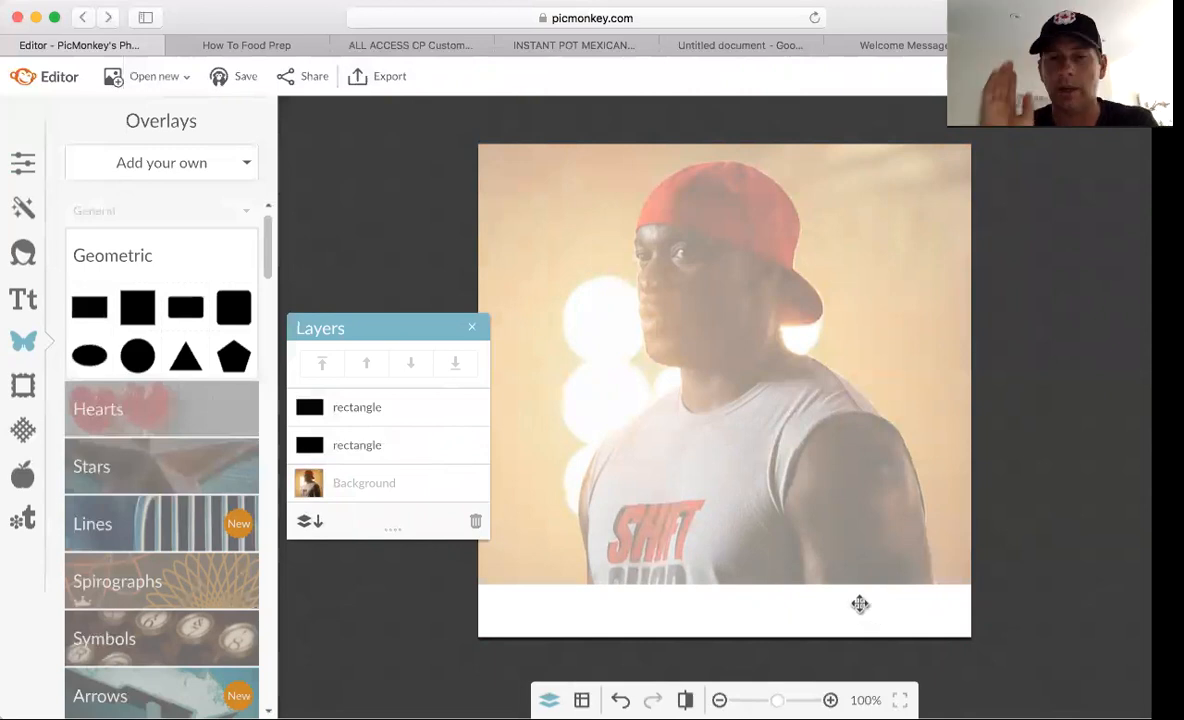
- Move the white strip up across the man's chest, make it taller and fade it to partly transparent
left_click_drag(777, 605, 762, 514)
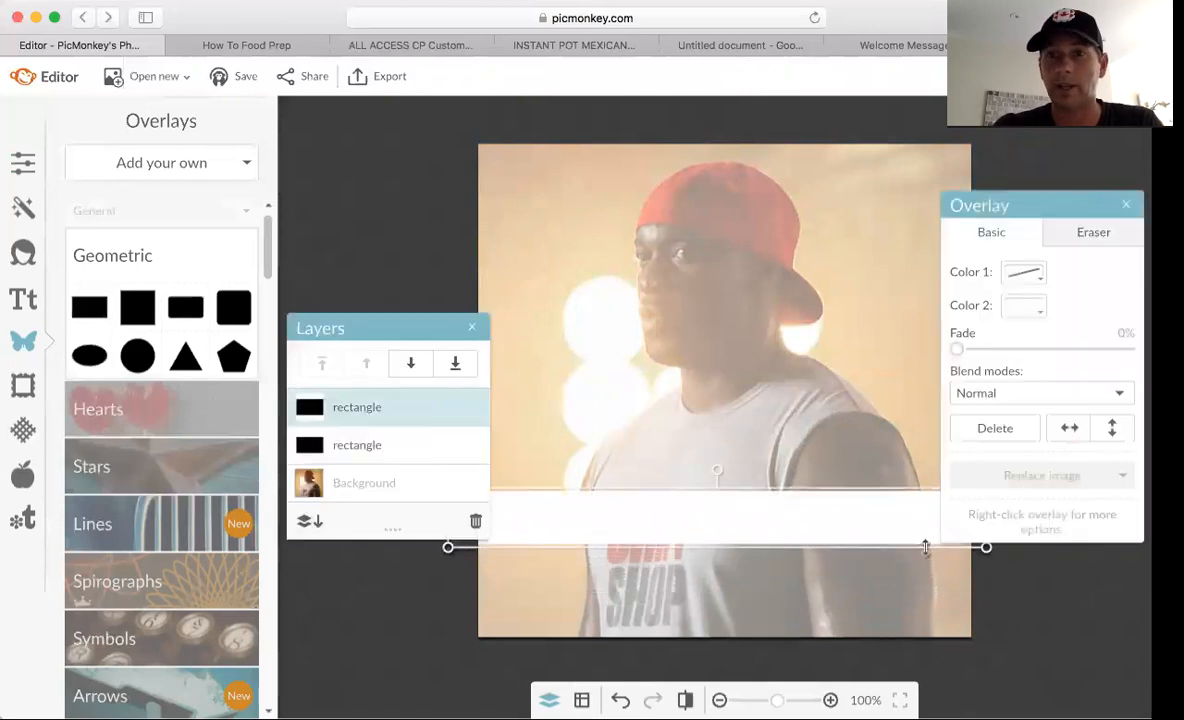
left_click_drag(925, 547, 925, 573)
left_click_drag(902, 529, 902, 540)
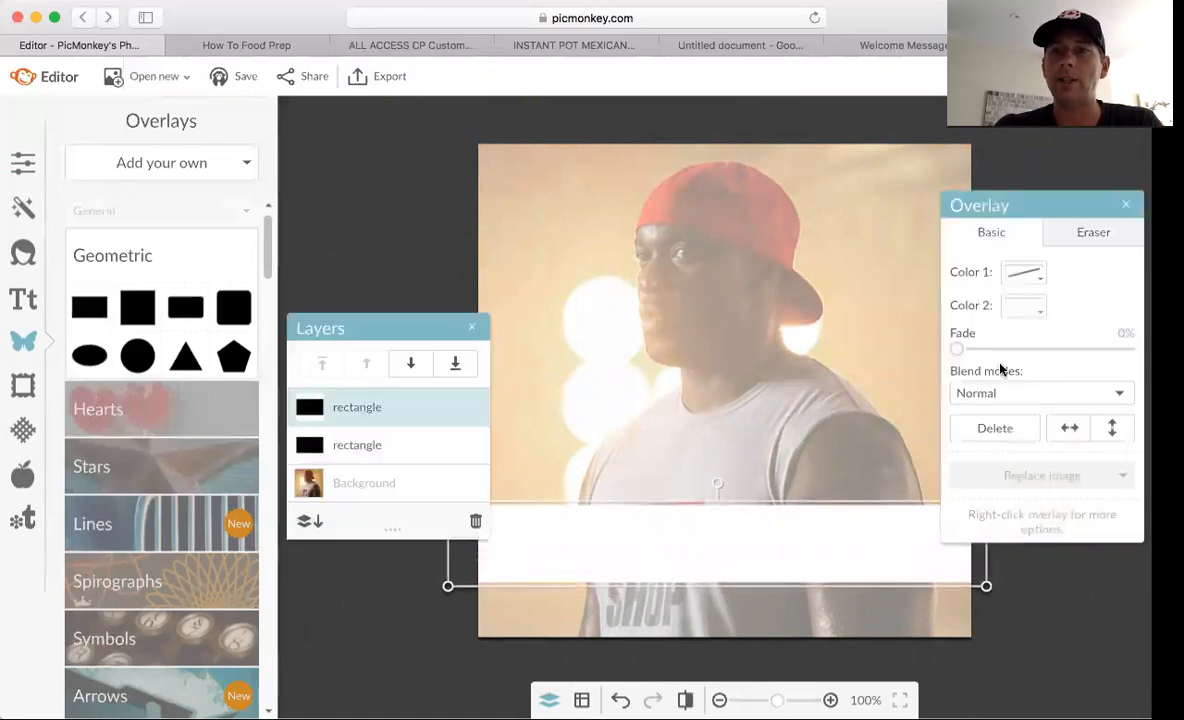
left_click_drag(961, 352, 1004, 352)
left_click(1070, 627)
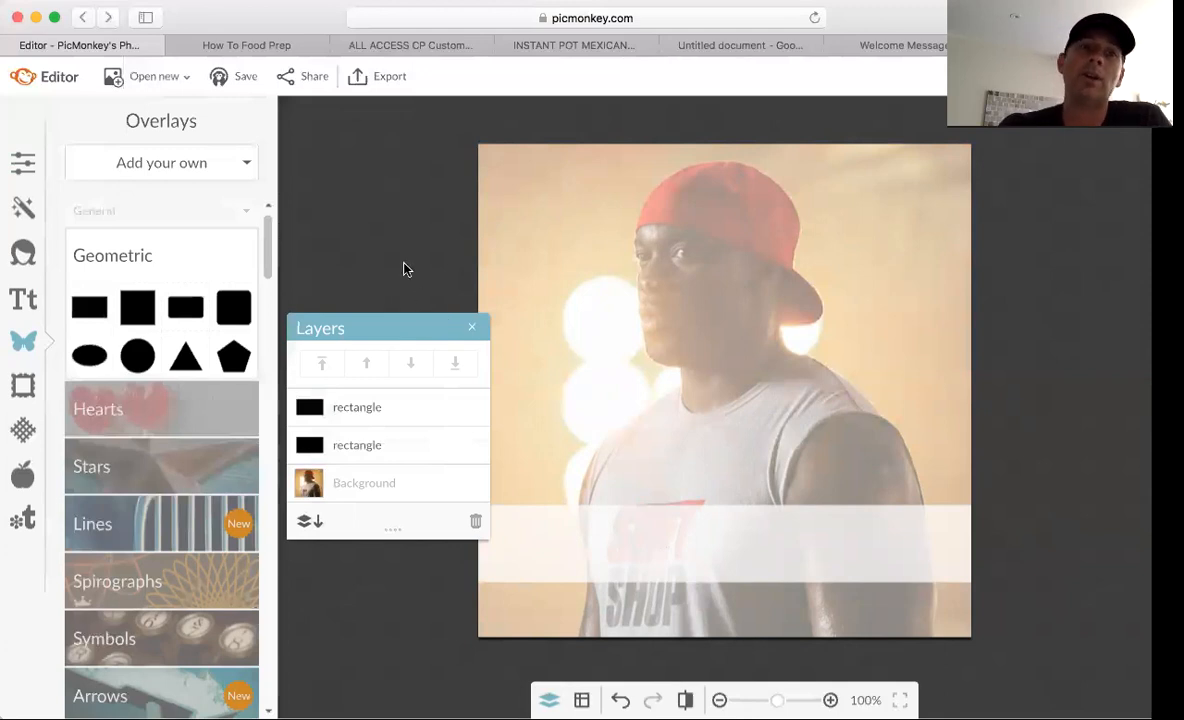
- Add the text "Win of the Day!" to the photo in the CoffeeBreak font
left_click(24, 300)
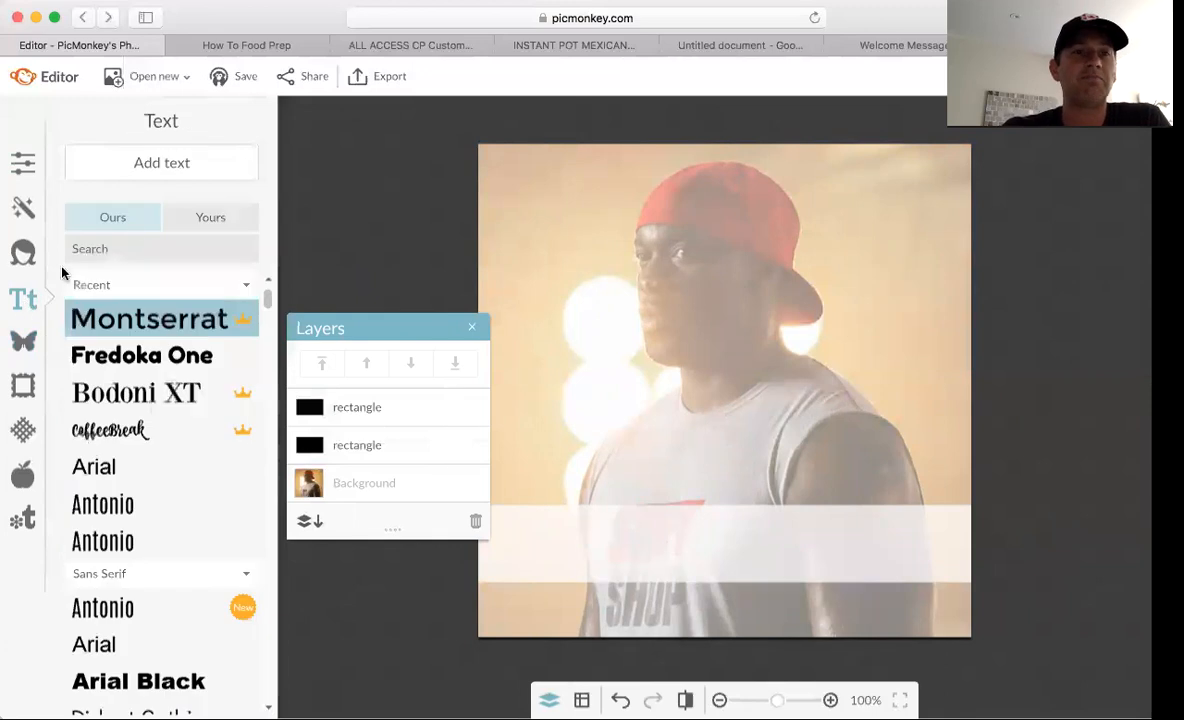
left_click(184, 172)
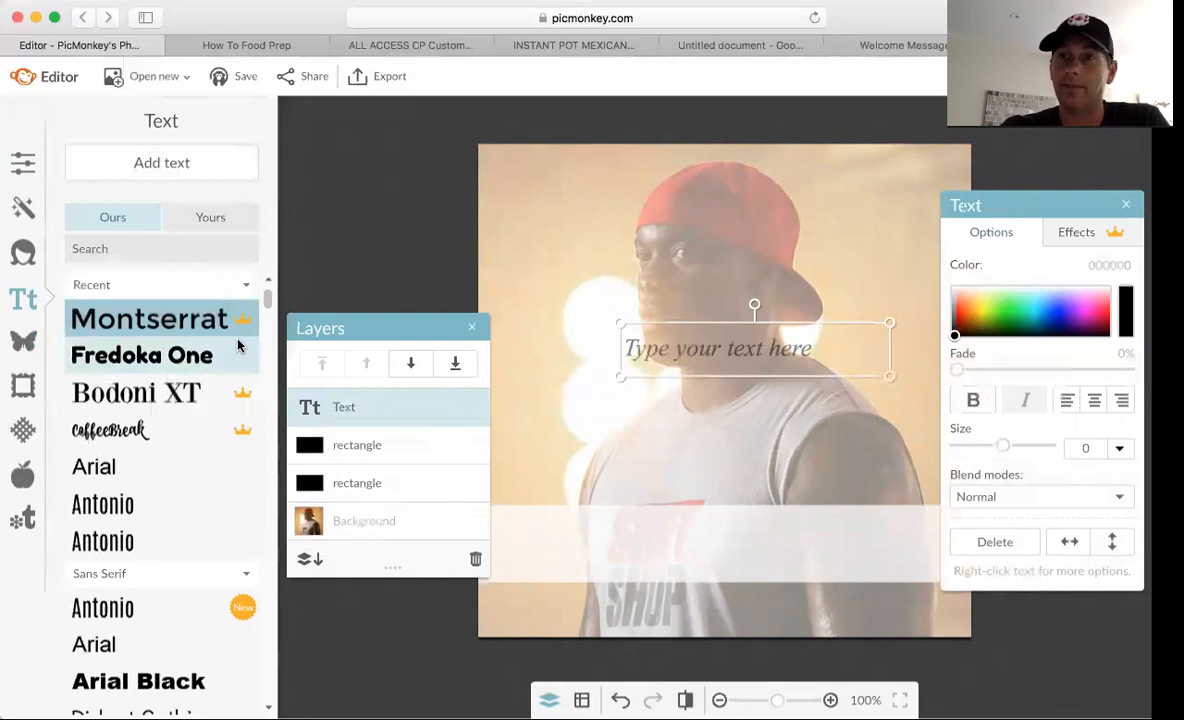
left_click(131, 437)
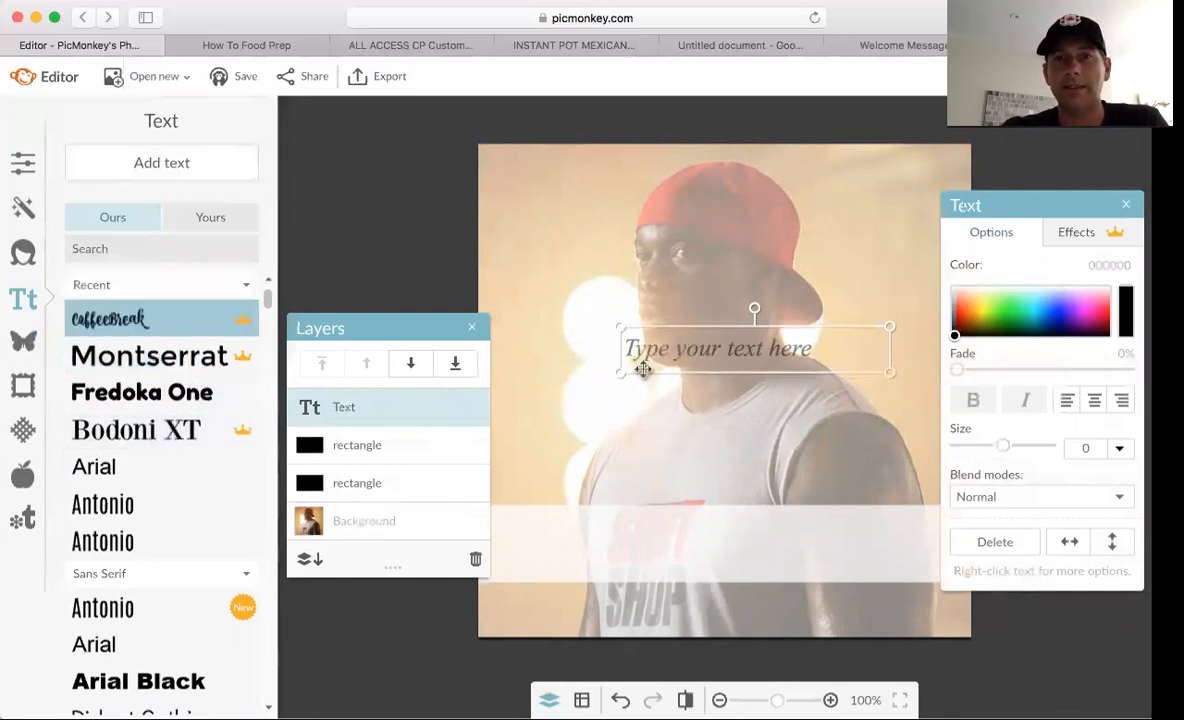
left_click(690, 354)
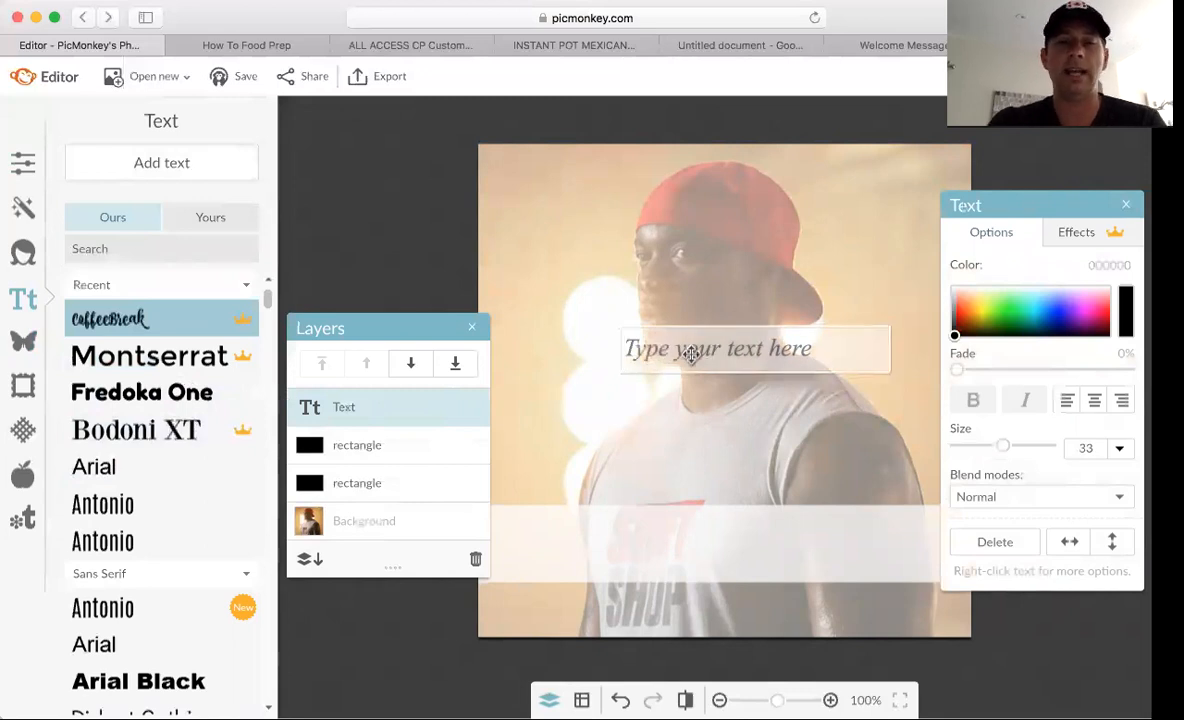
type("Win of the")
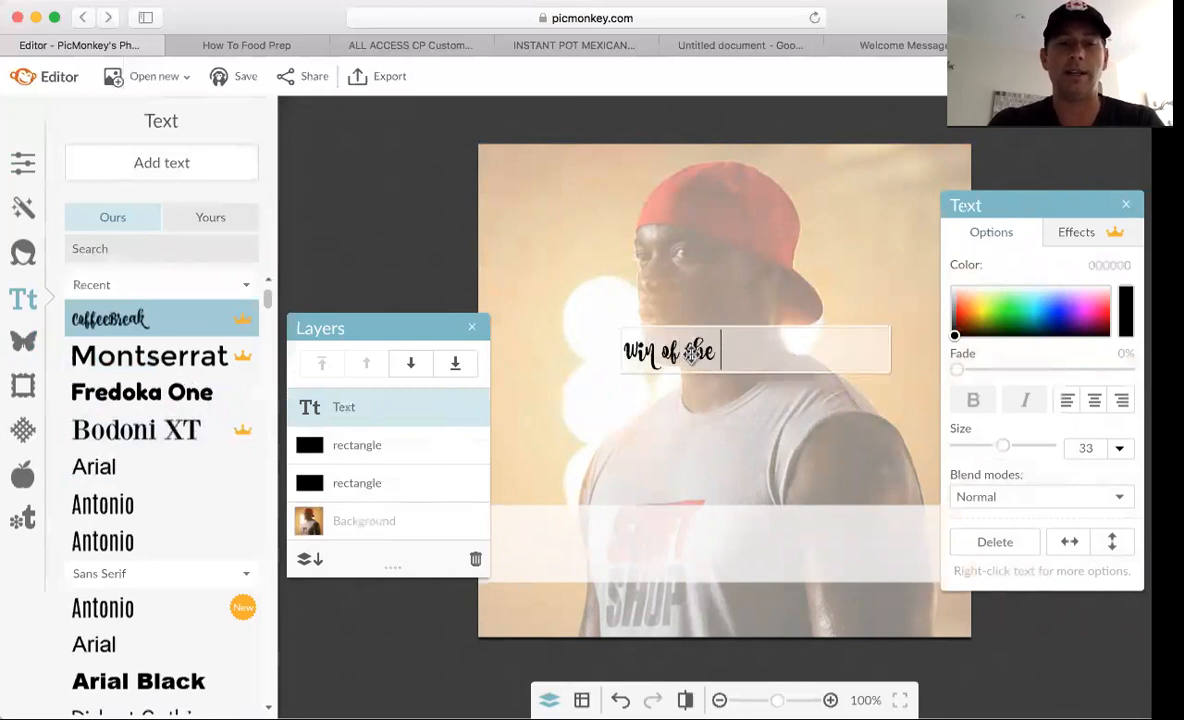
type(" Day!")
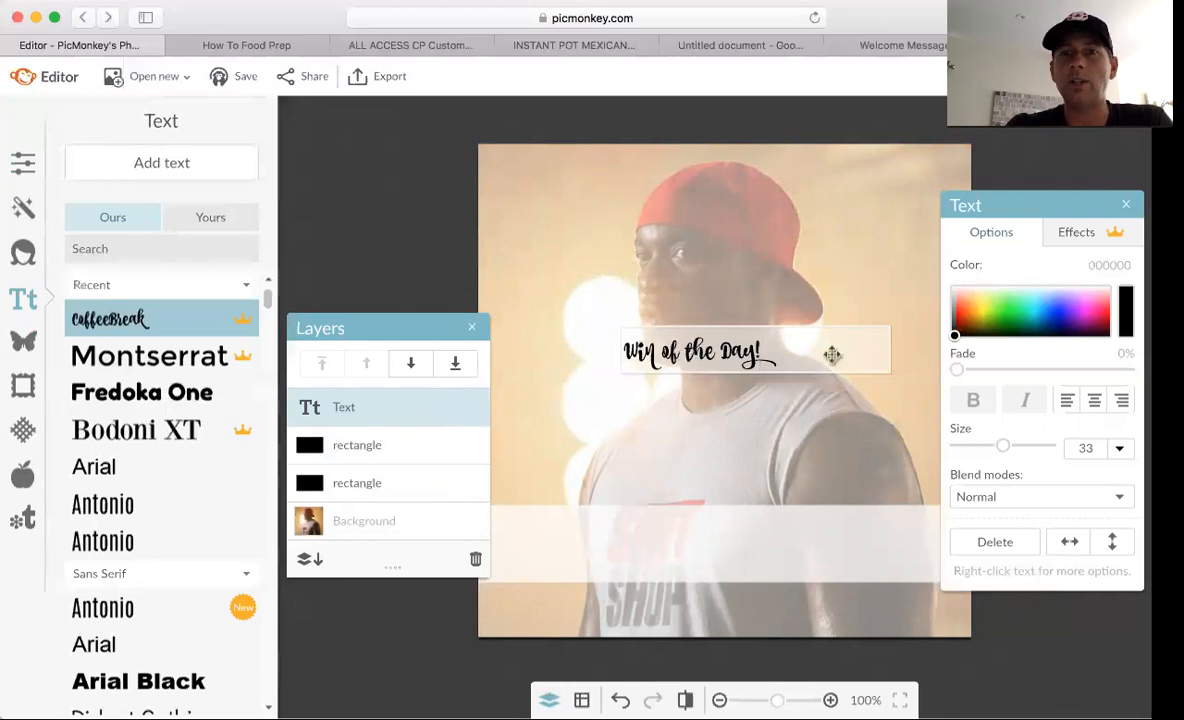
key("Escape")
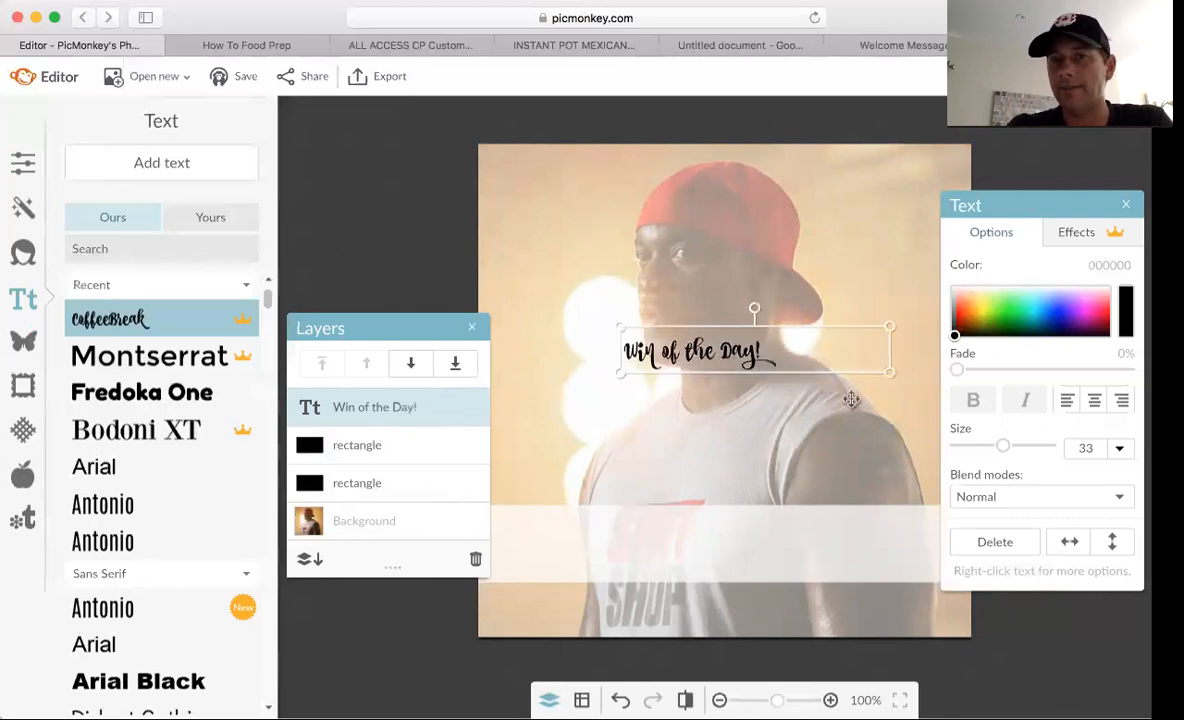
- Tighten the text box around "Win of the Day!", enlarge it to size 66 and place it on the white band
left_click_drag(885, 354, 812, 352)
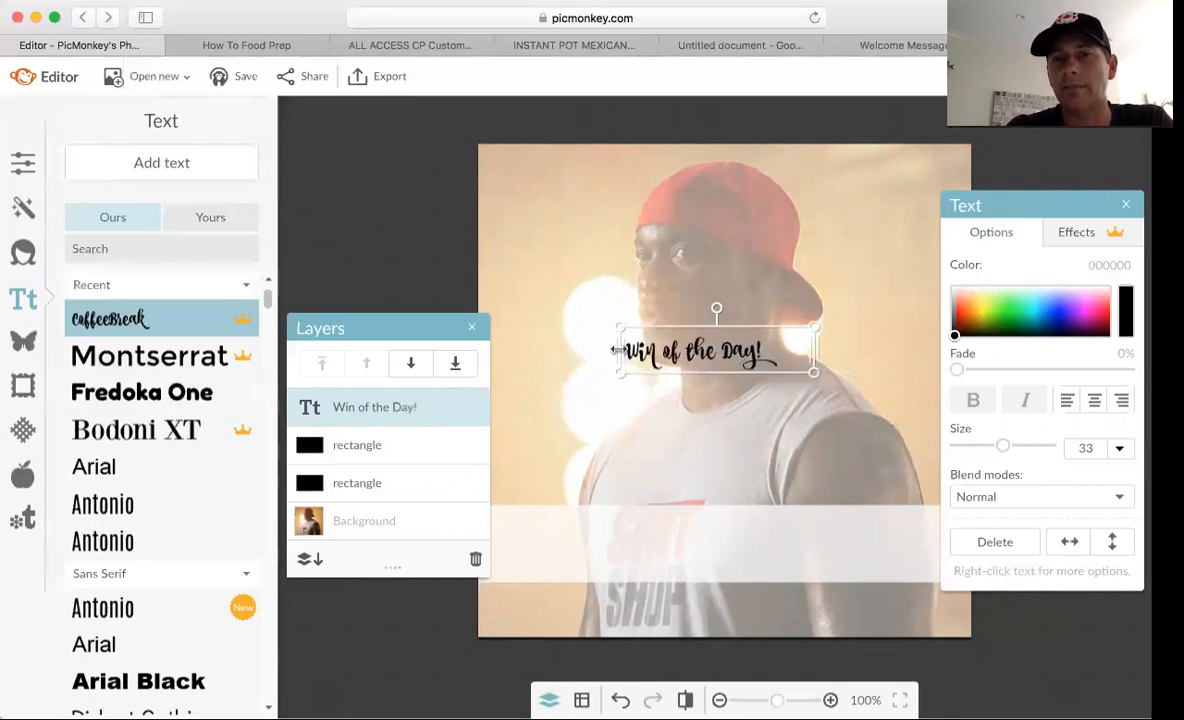
left_click_drag(621, 373, 441, 484)
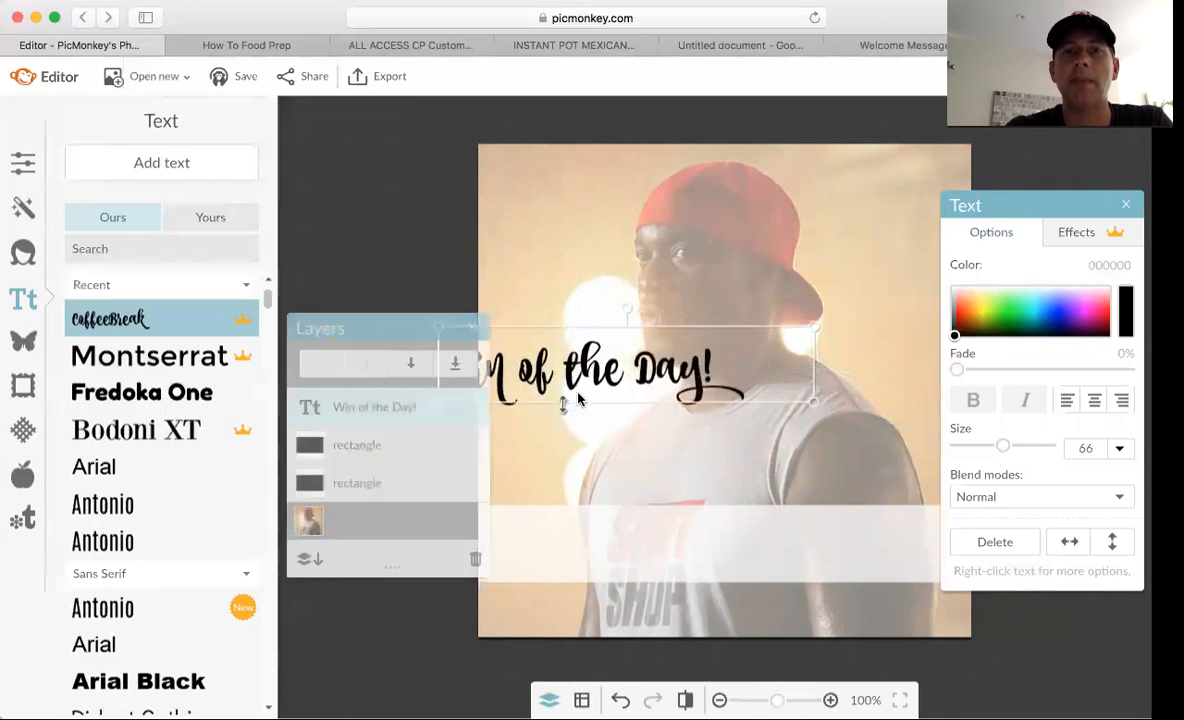
left_click_drag(600, 380, 745, 549)
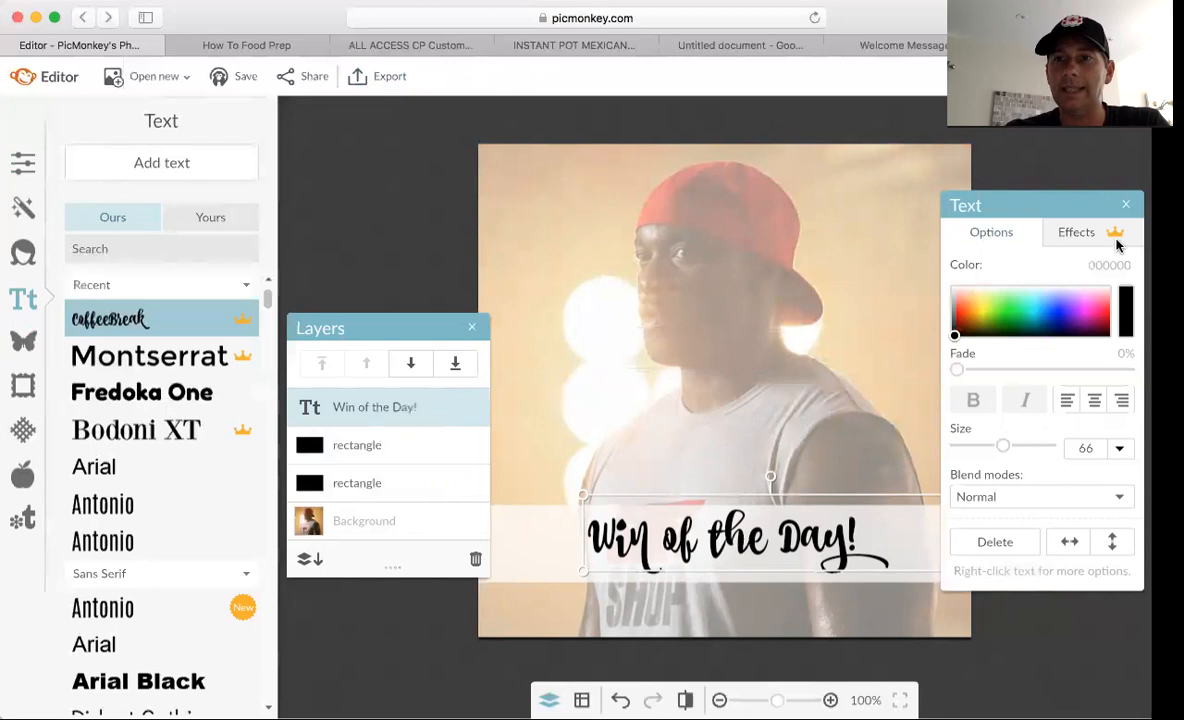
- Add a drop shadow effect to the "Win of the Day!" text and colour the shadow red (d40000)
left_click(1076, 232)
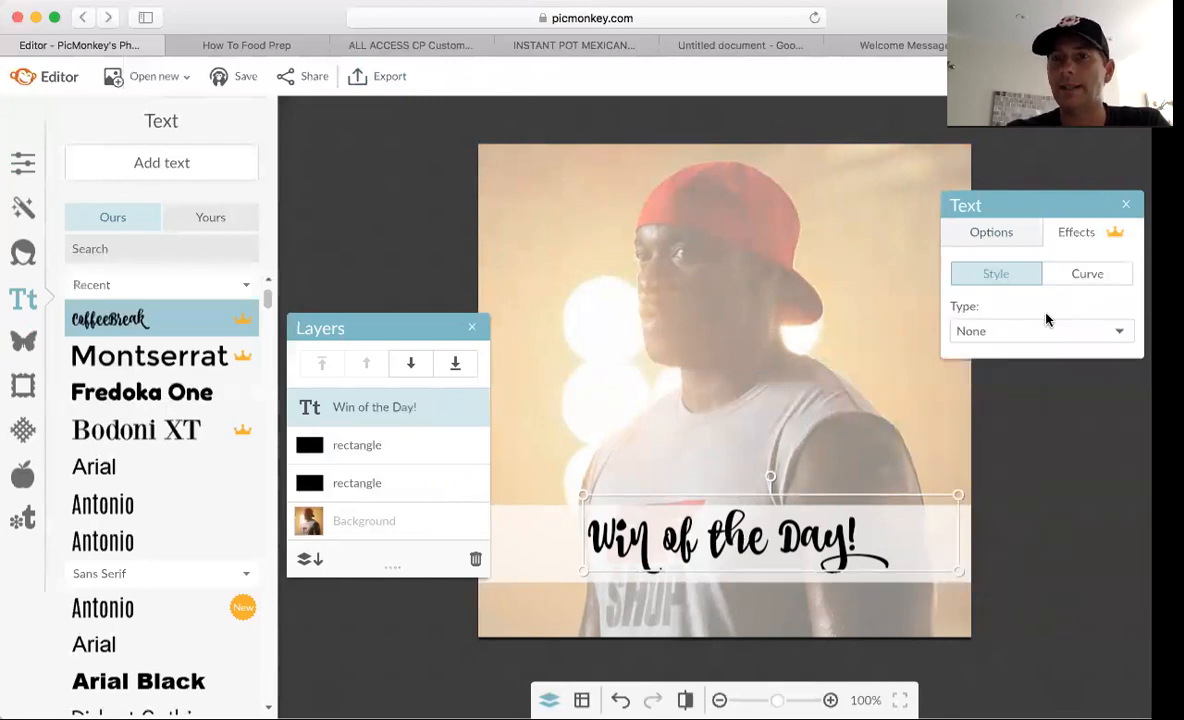
left_click(1024, 332)
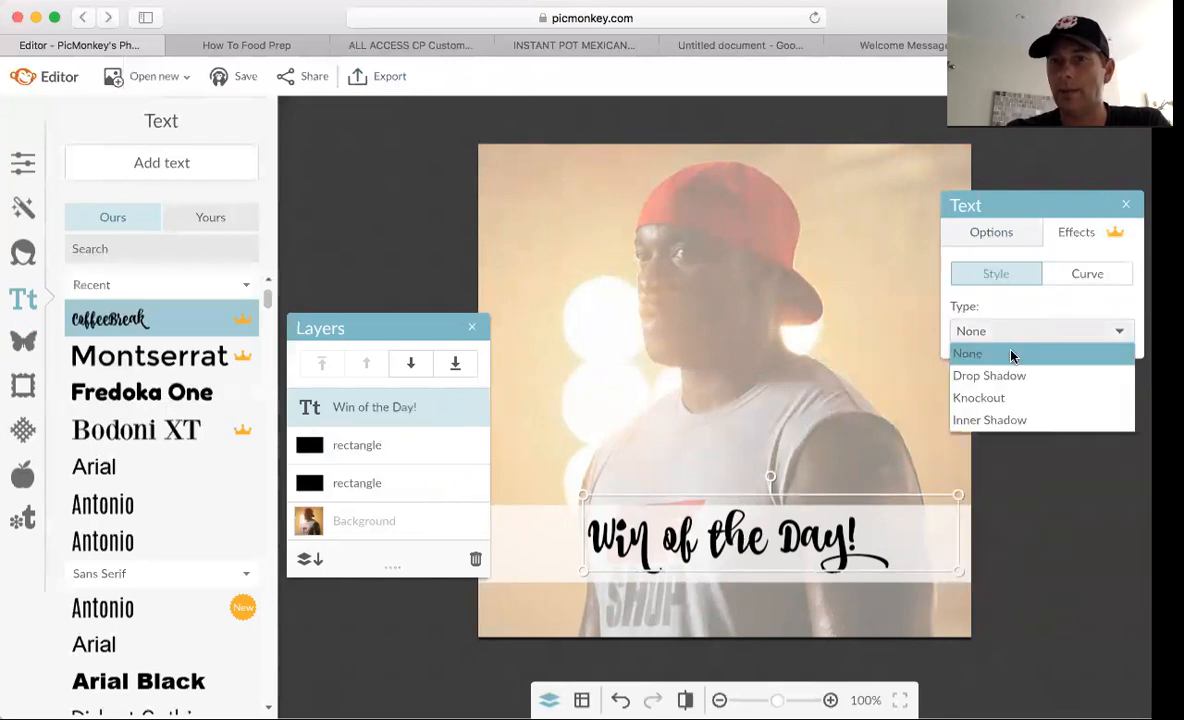
left_click(1002, 381)
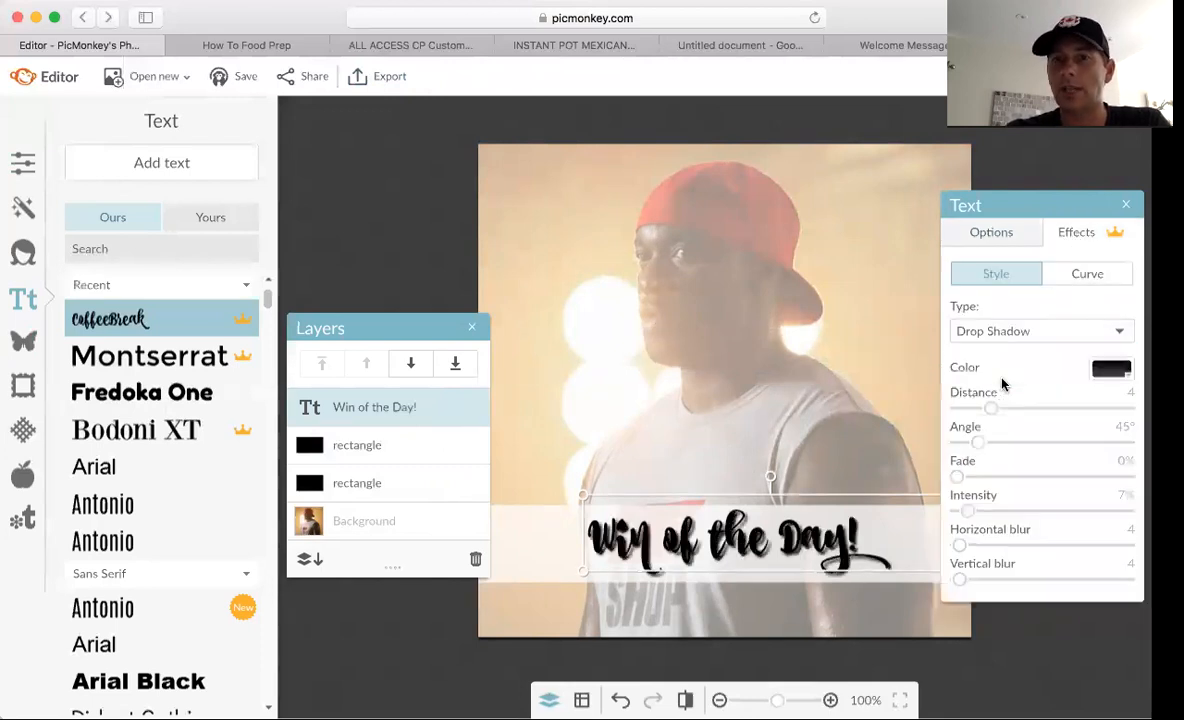
left_click(1111, 370)
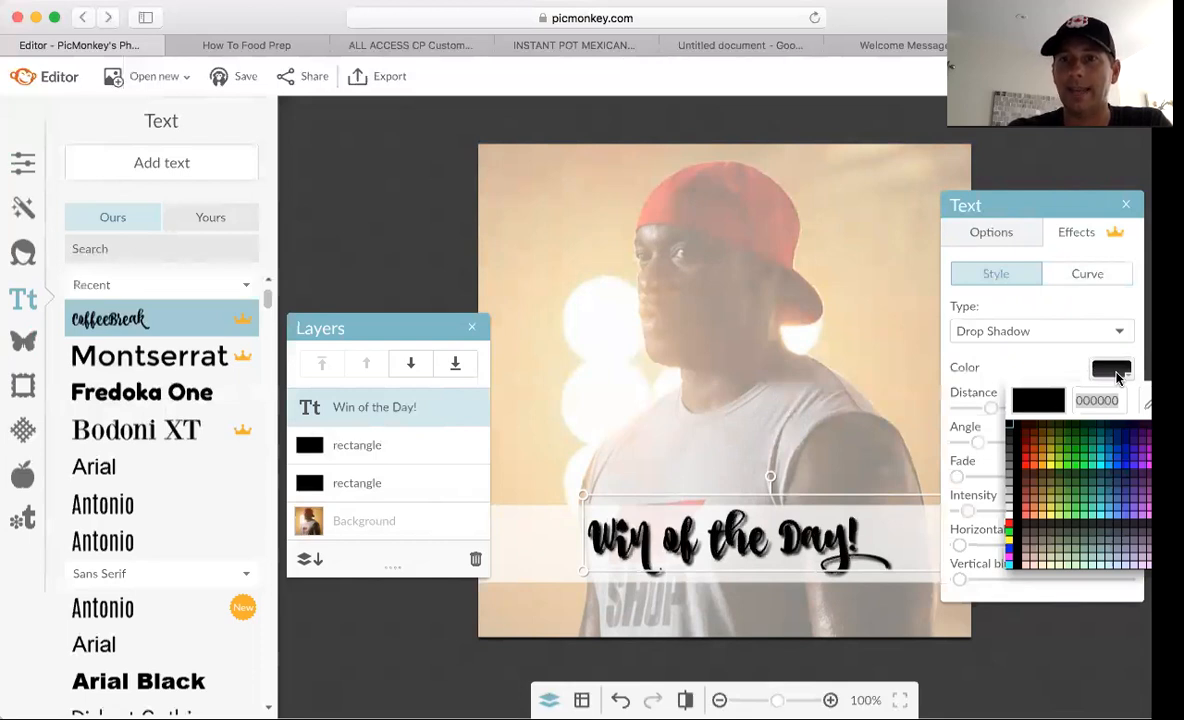
left_click(1147, 401)
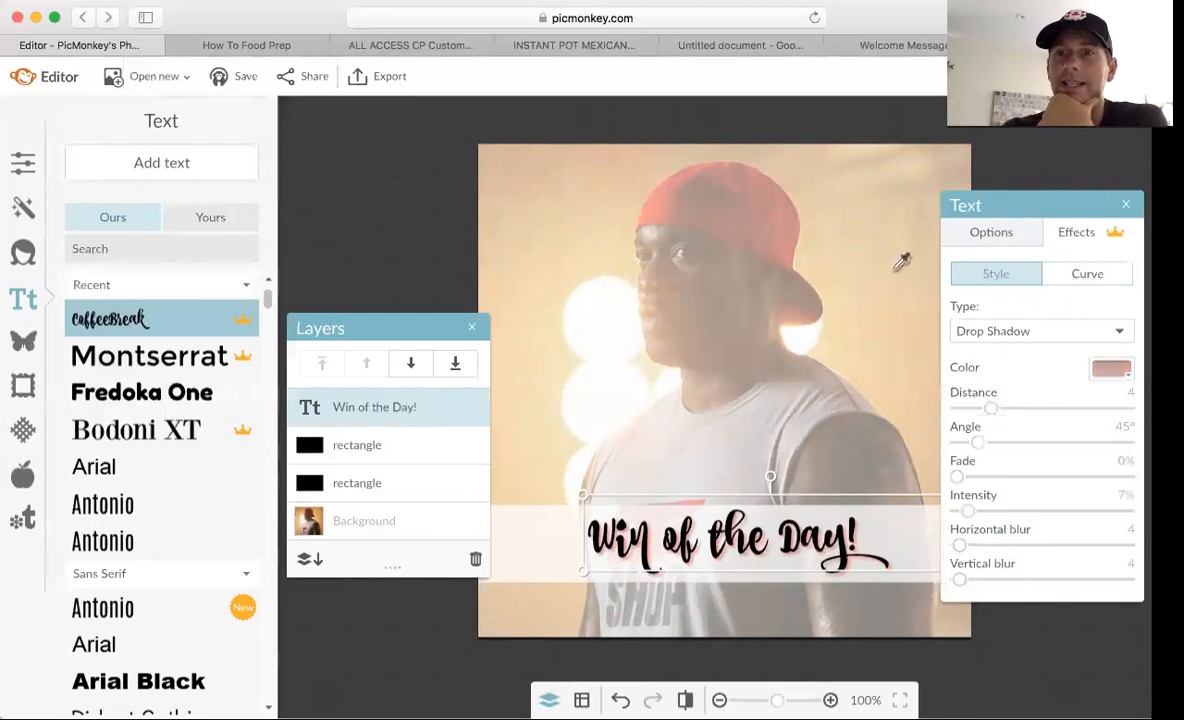
left_click(1105, 378)
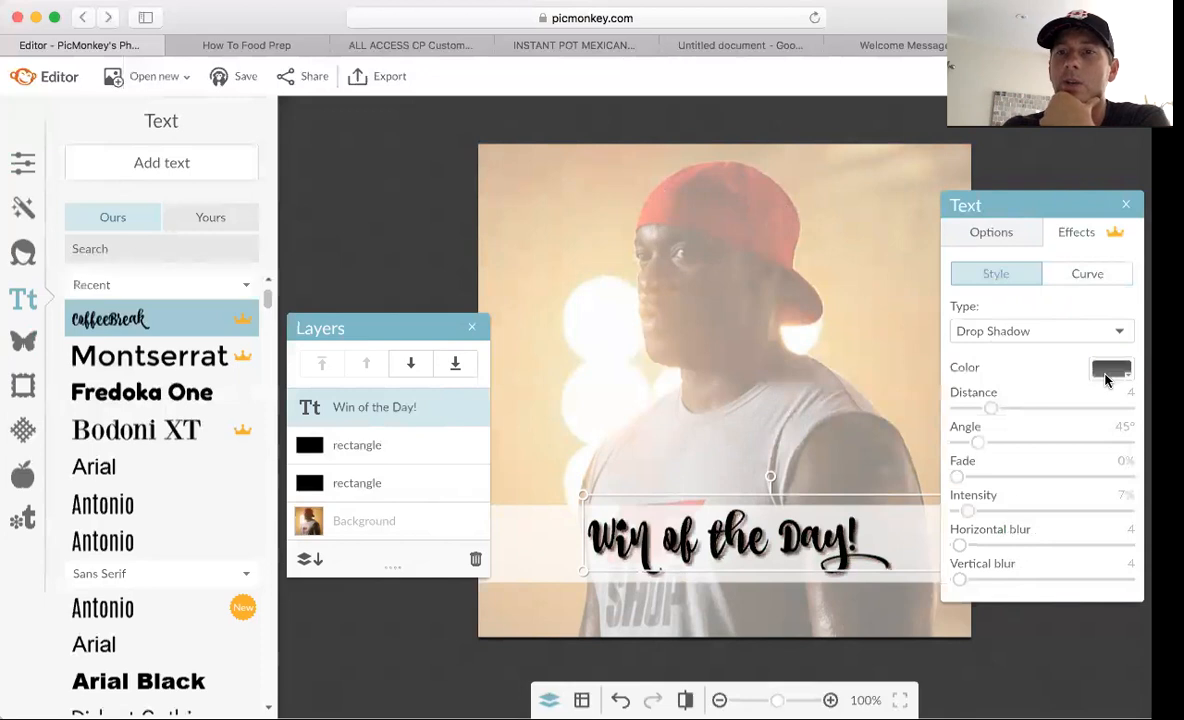
left_click(1105, 378)
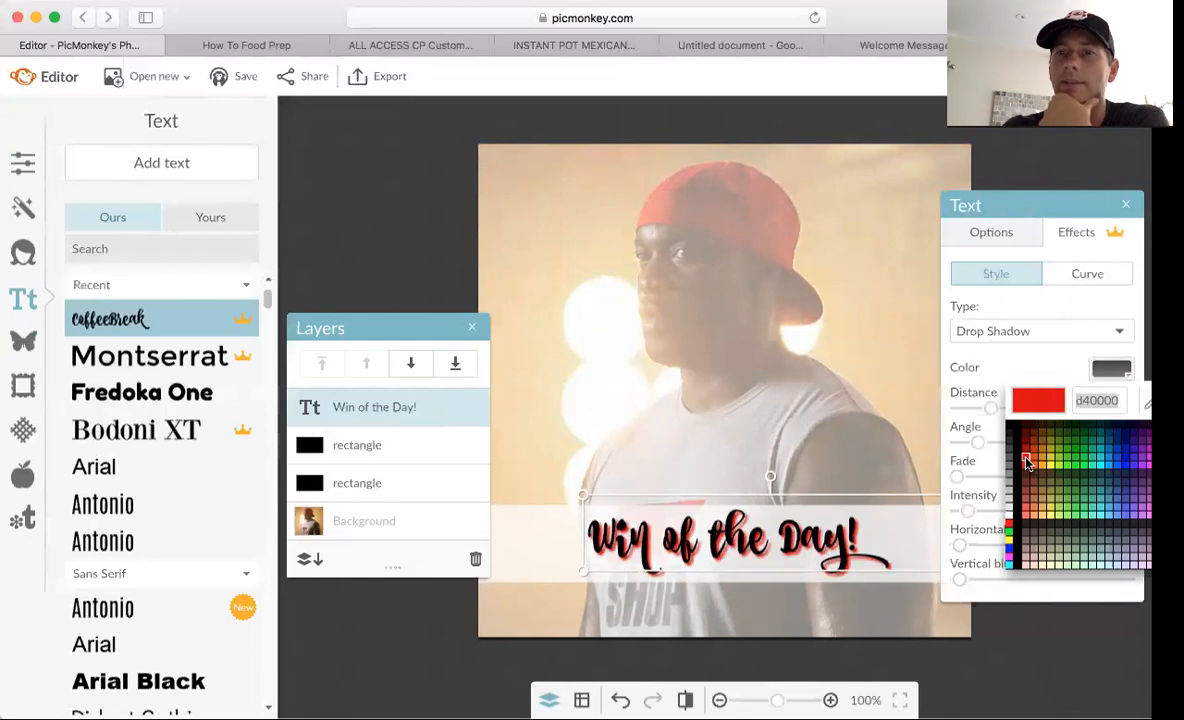
left_click(1026, 460)
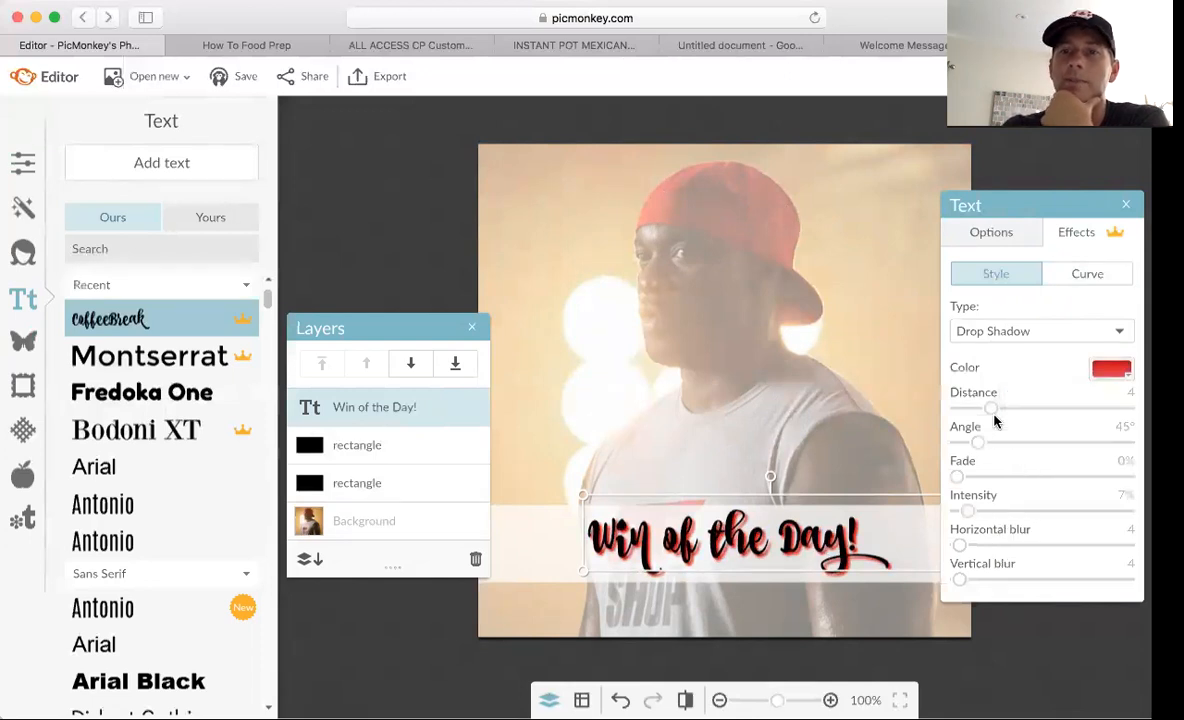
- Reduce the red drop shadow's distance on "Win of the Day!" to 1 and deselect everything
left_click_drag(993, 411, 969, 412)
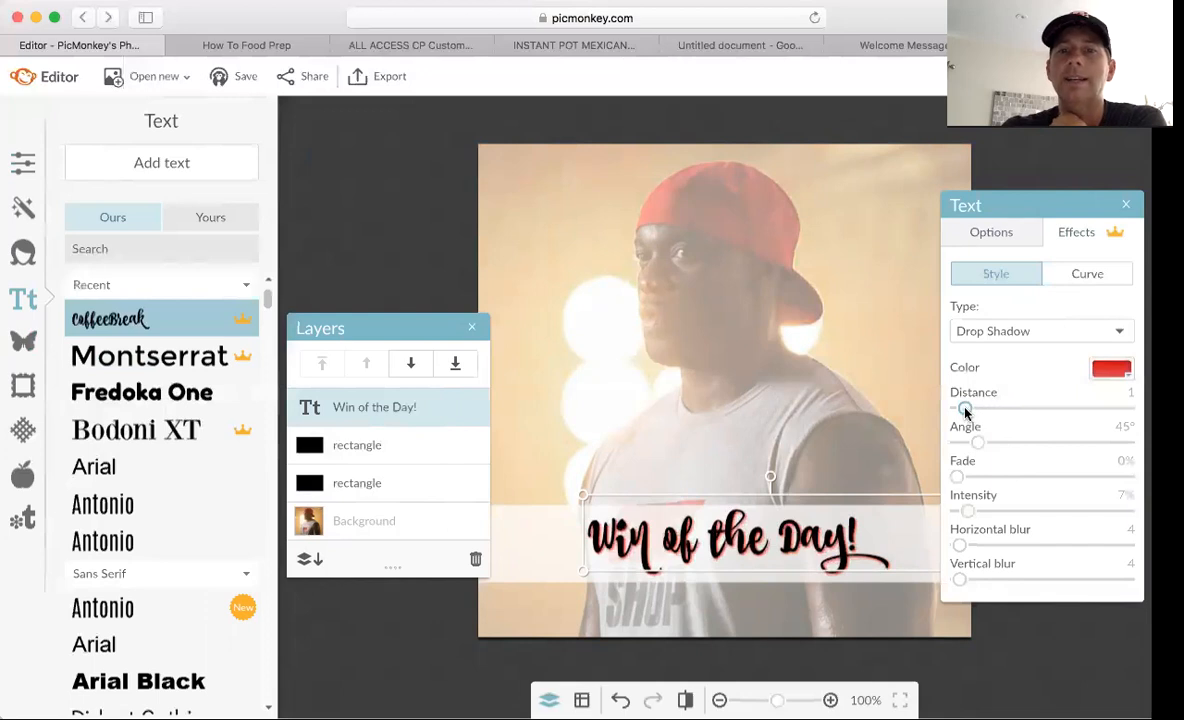
left_click(883, 386)
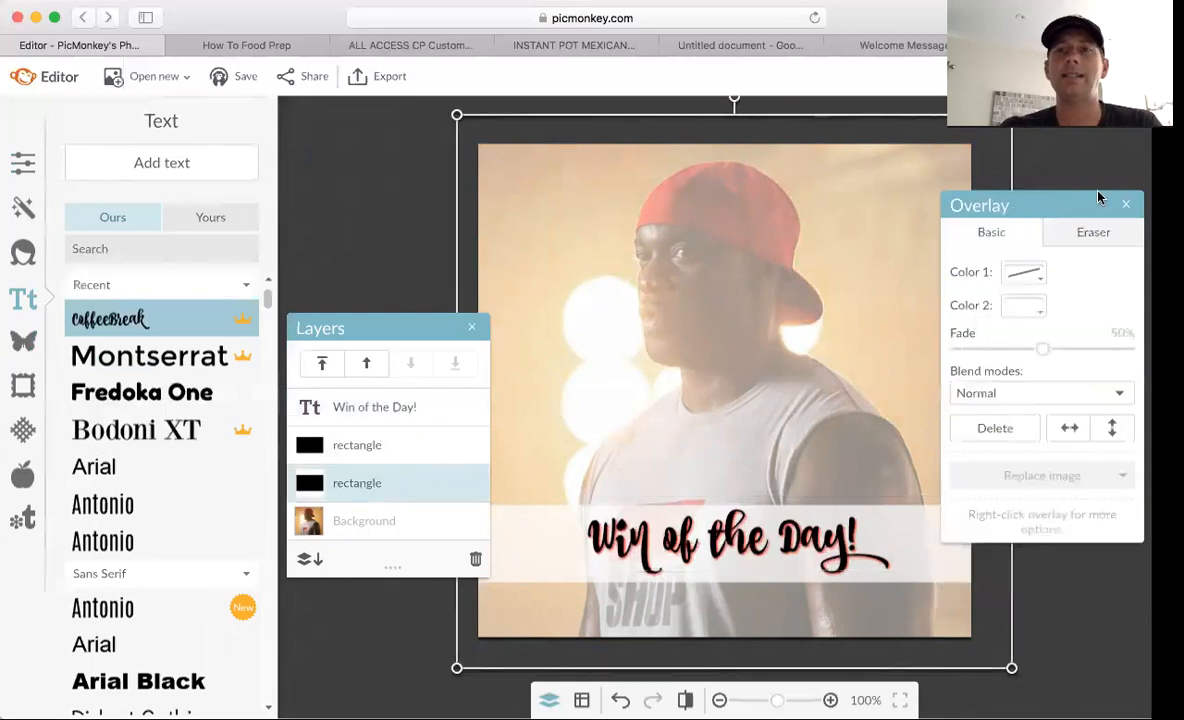
left_click(1126, 204)
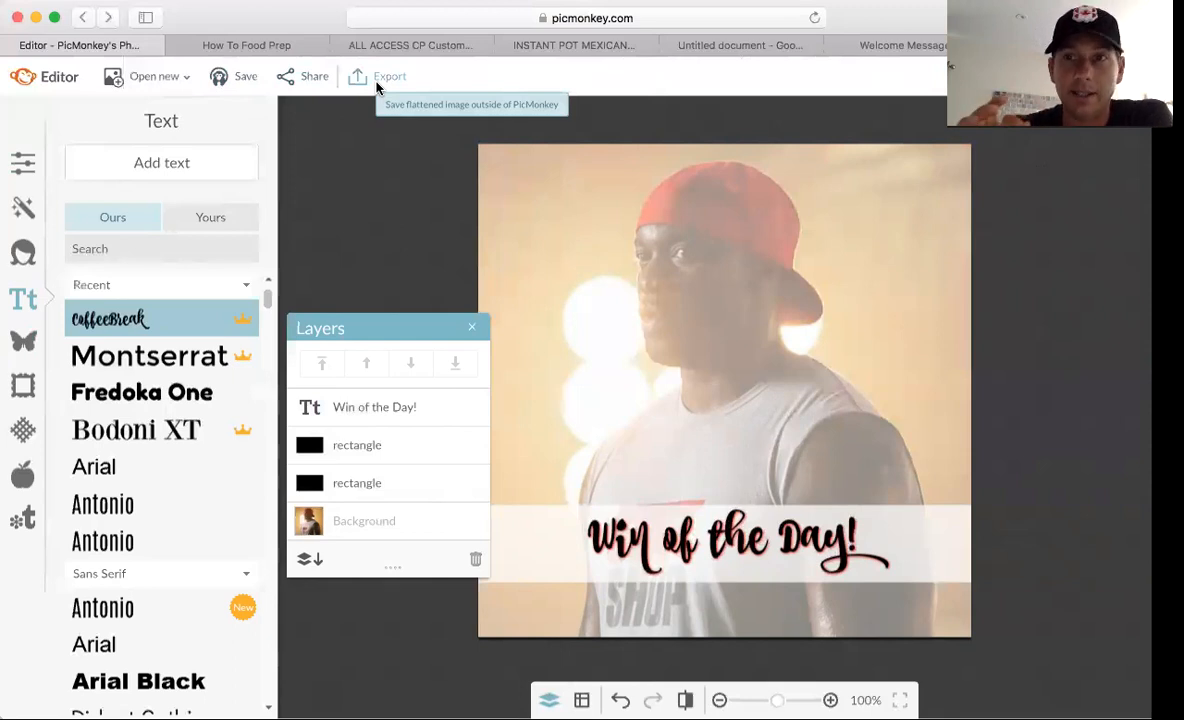
- Save the design to the Hub under the image name "WIN OF THE DAY TEMPLATE"
left_click(247, 79)
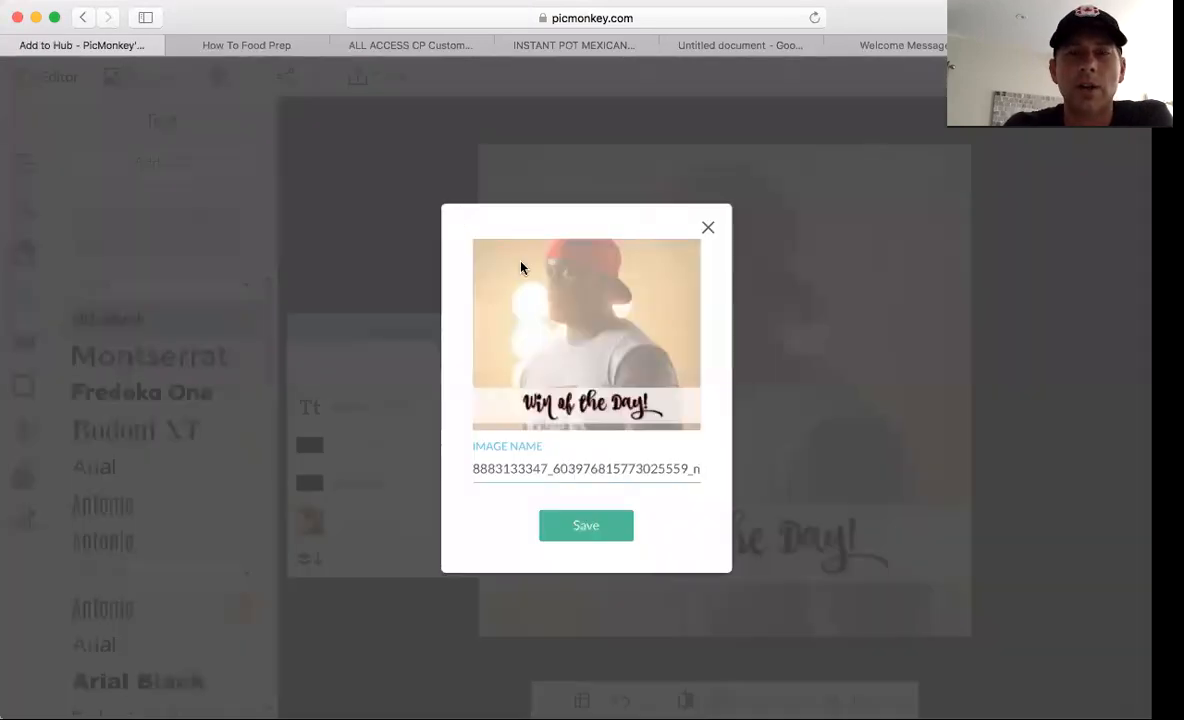
double_click(590, 469)
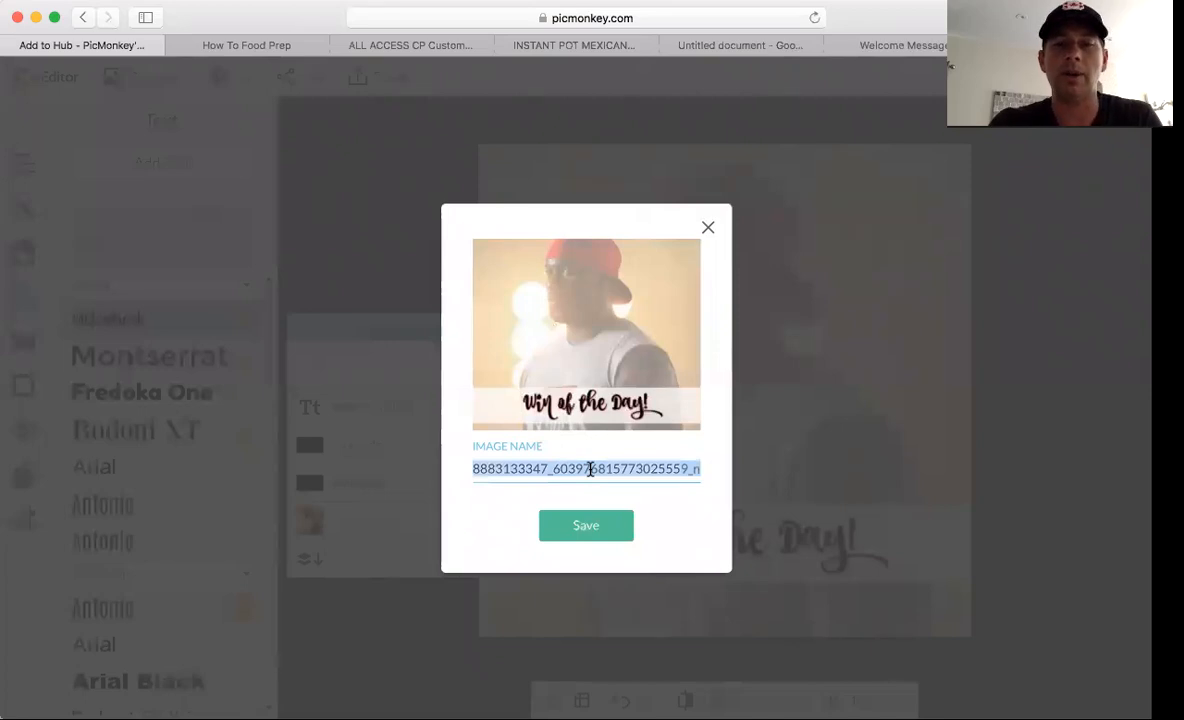
type("WIN OF T")
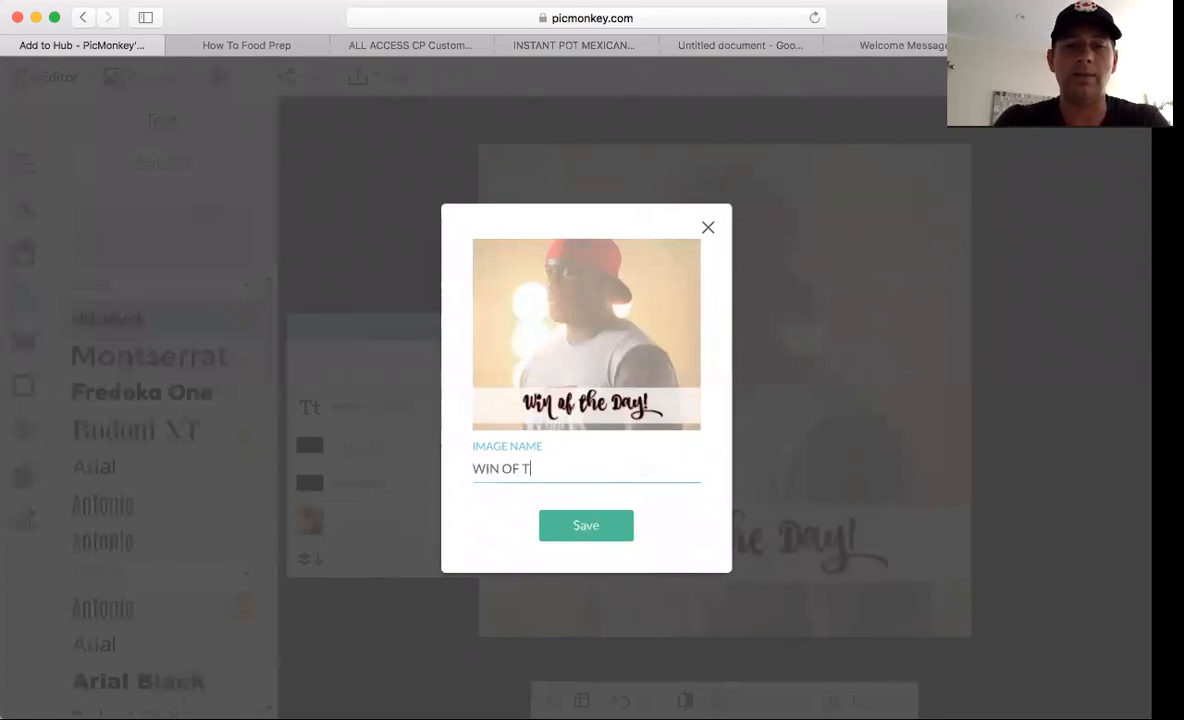
type("HE DAY TEMPLATE")
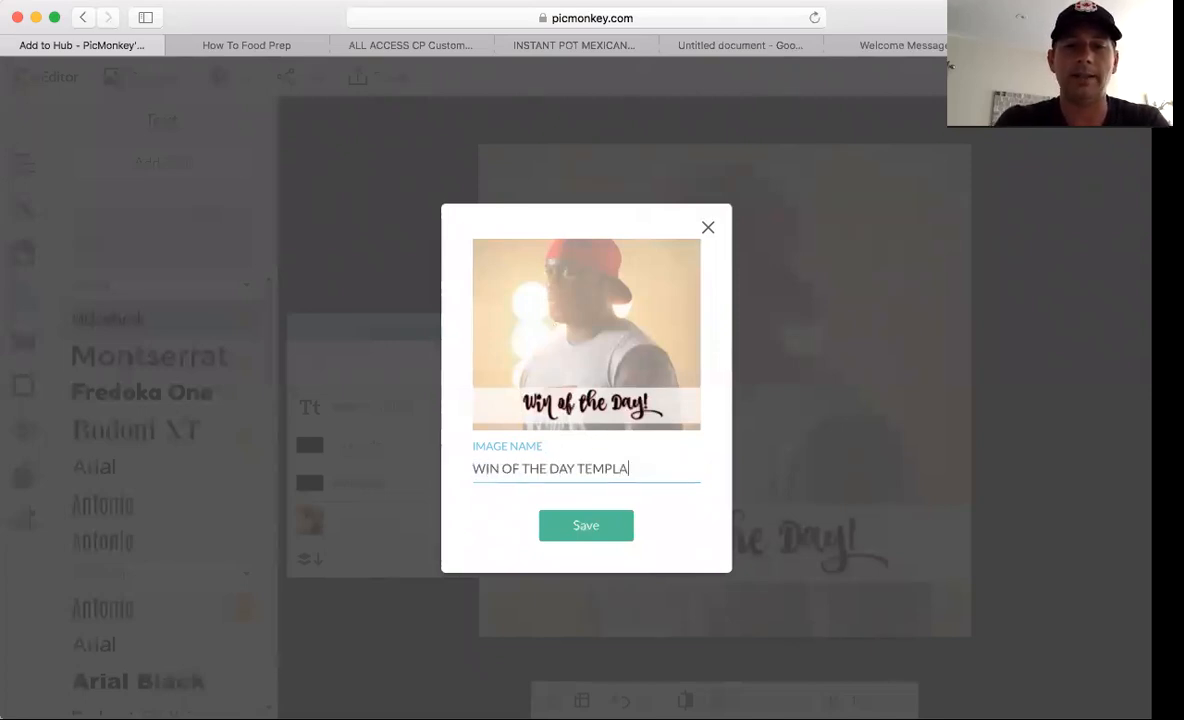
left_click(591, 533)
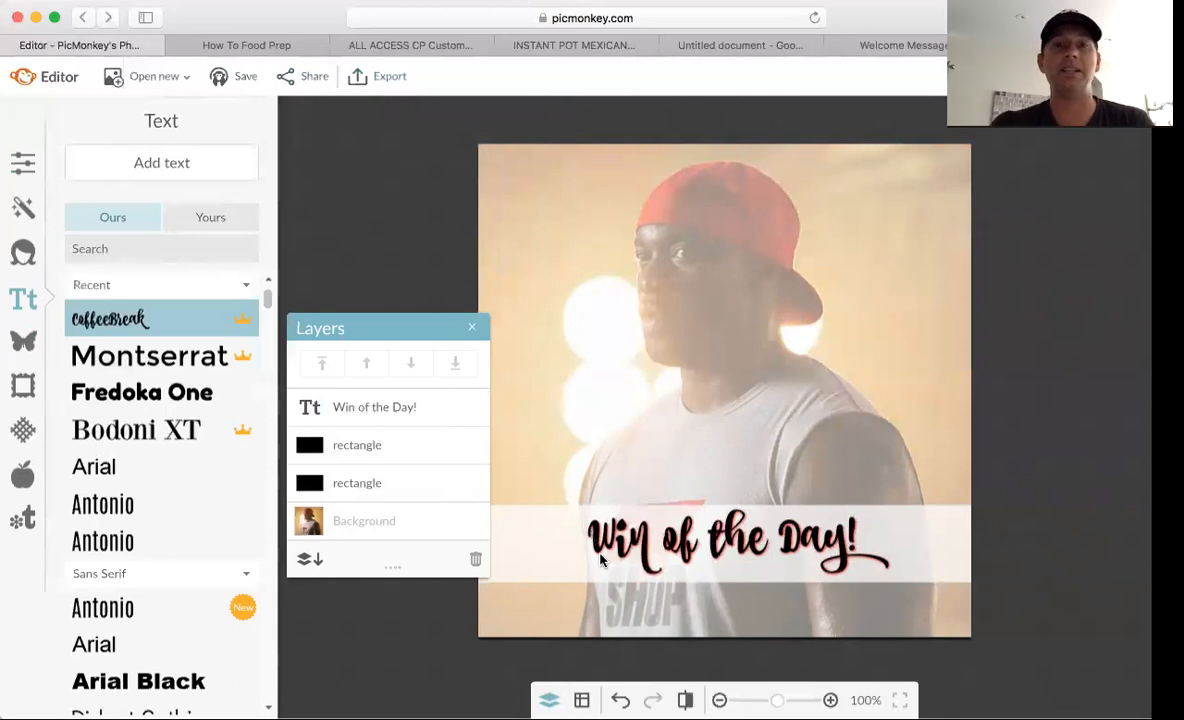
left_click(664, 537)
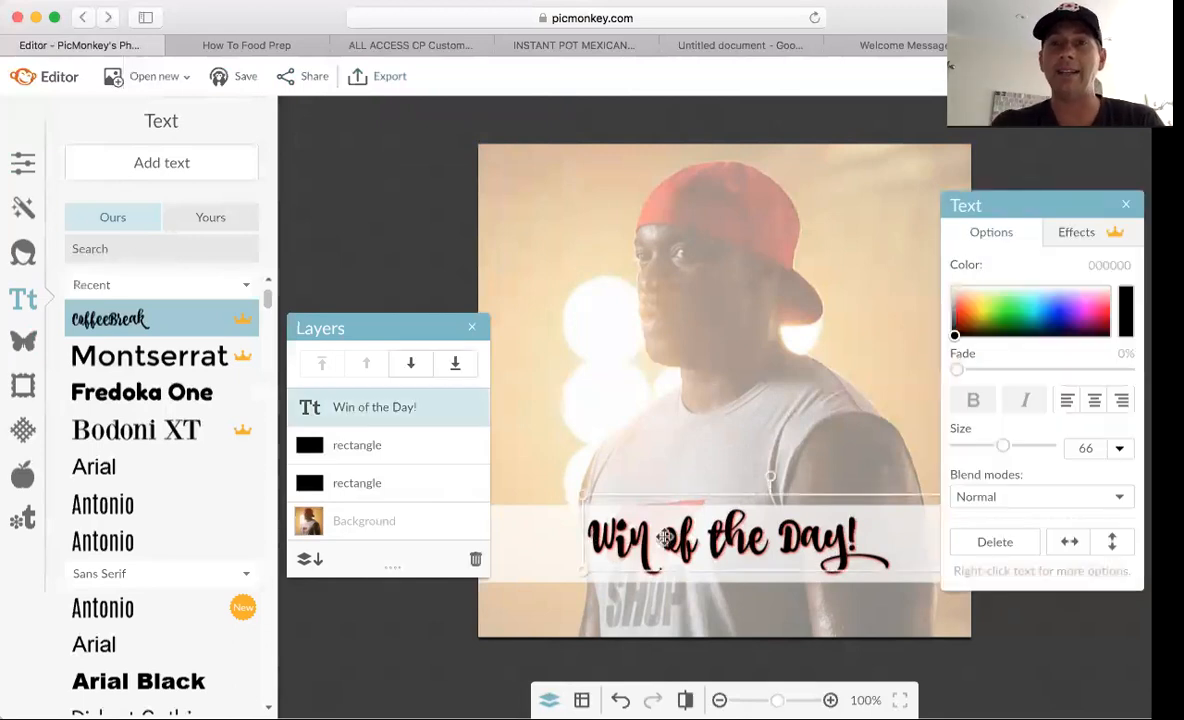
left_click(352, 212)
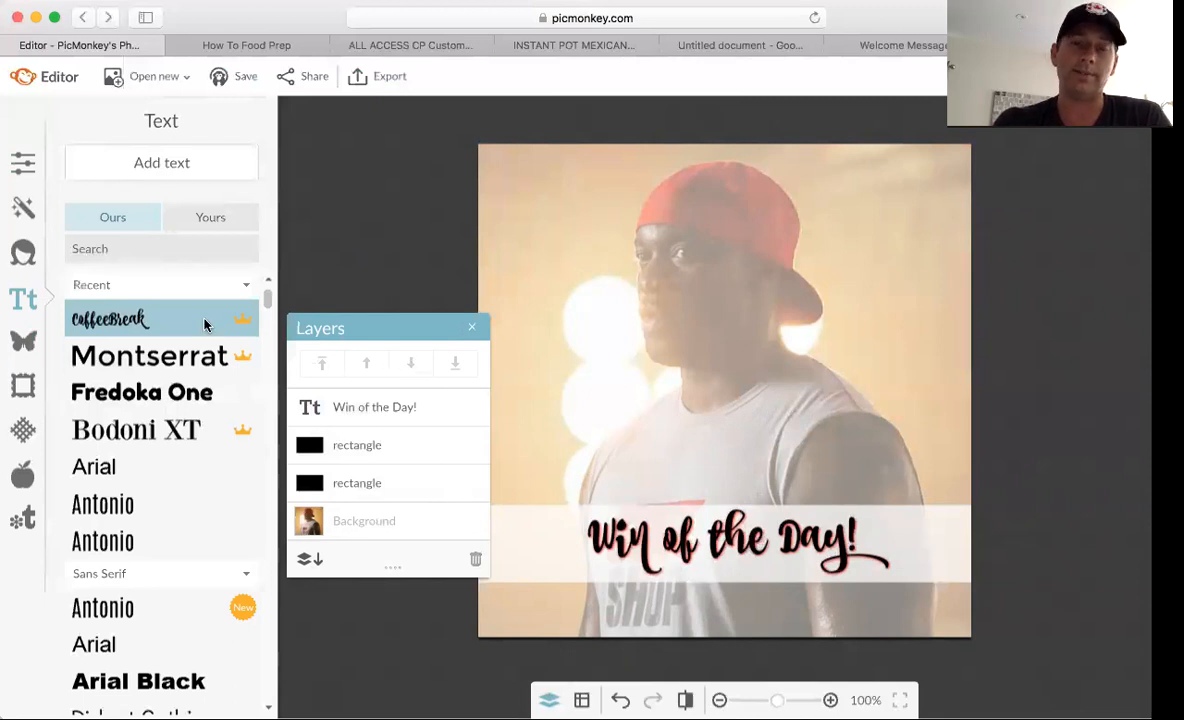
- Add a new text "Flex Friday" to the photo in the CoffeeBreak font
left_click(164, 163)
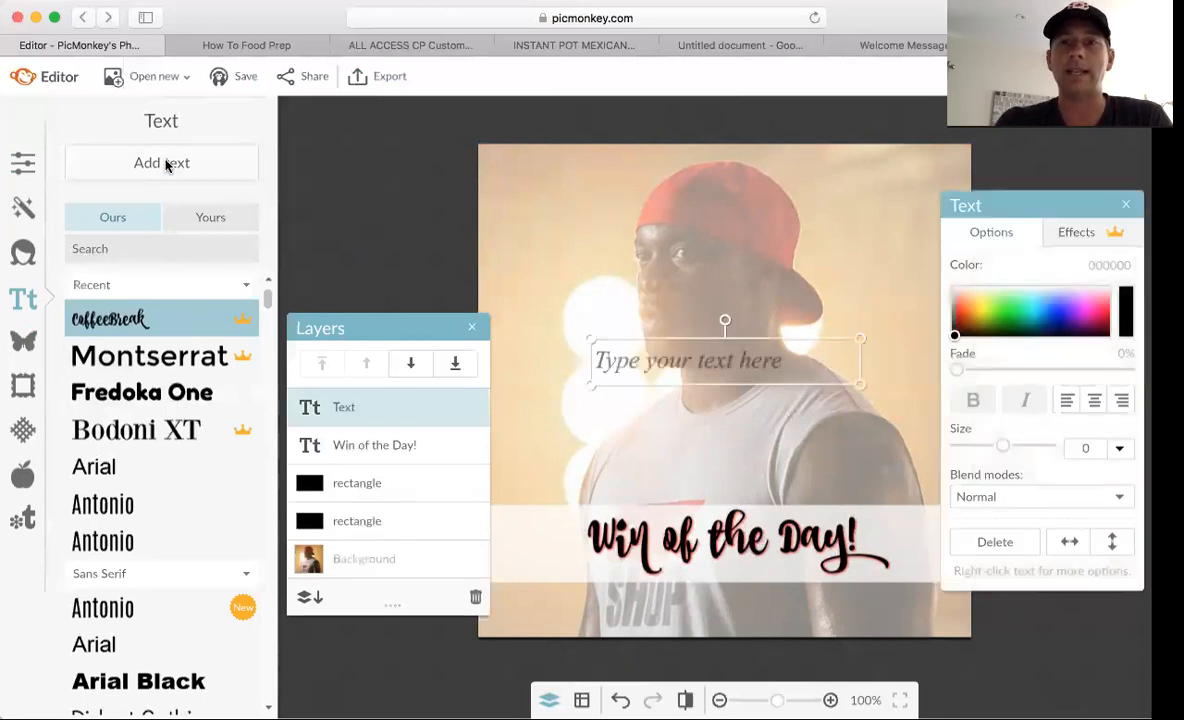
left_click(676, 367)
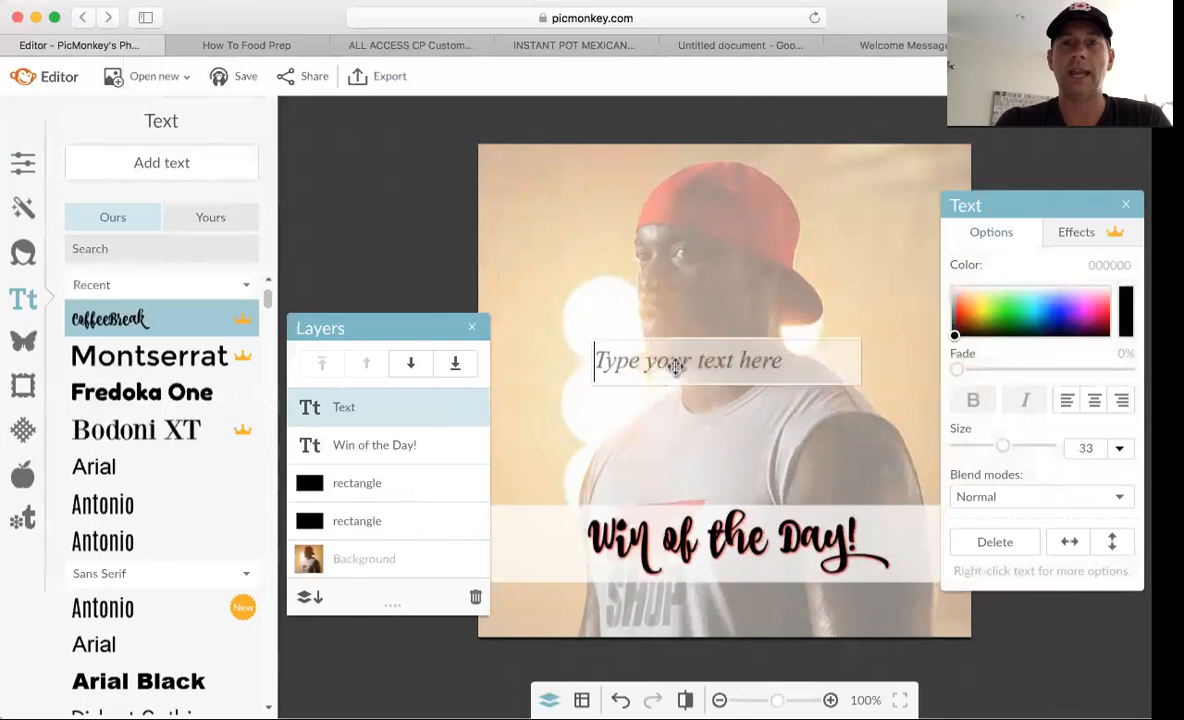
type("FELX")
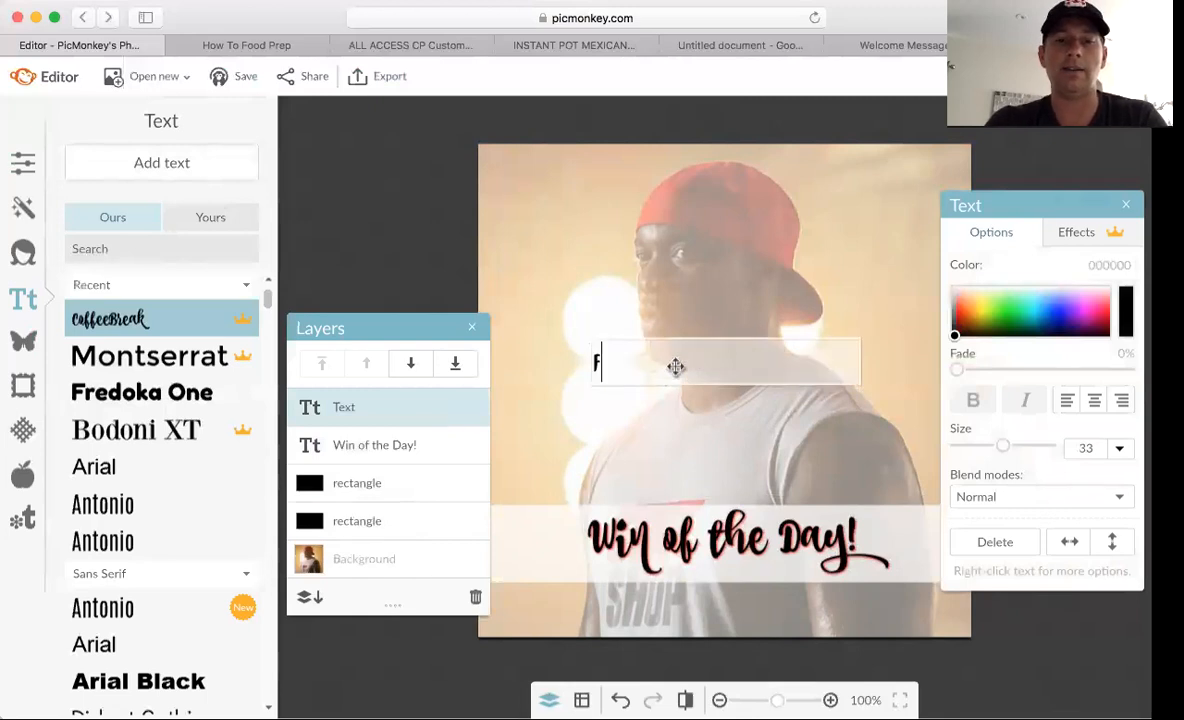
key("BackSpace")
key("BackSpace")
key("BackSpace")
key("BackSpace")
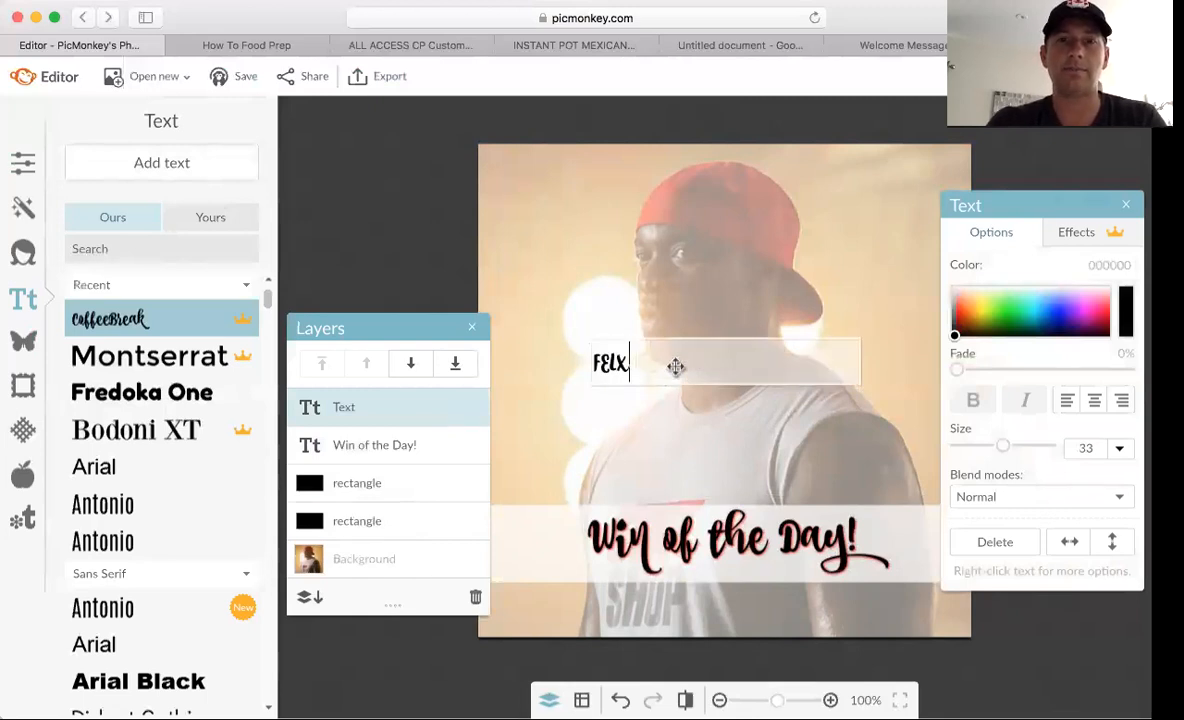
type("Eex")
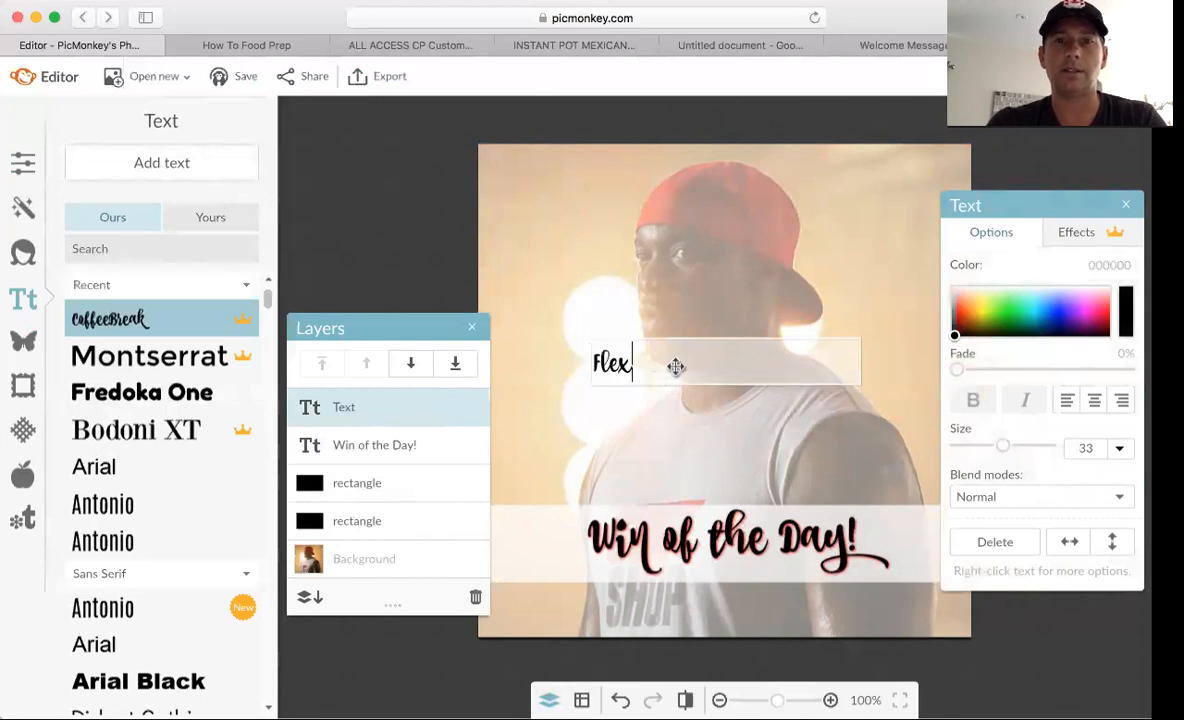
type(" Friday")
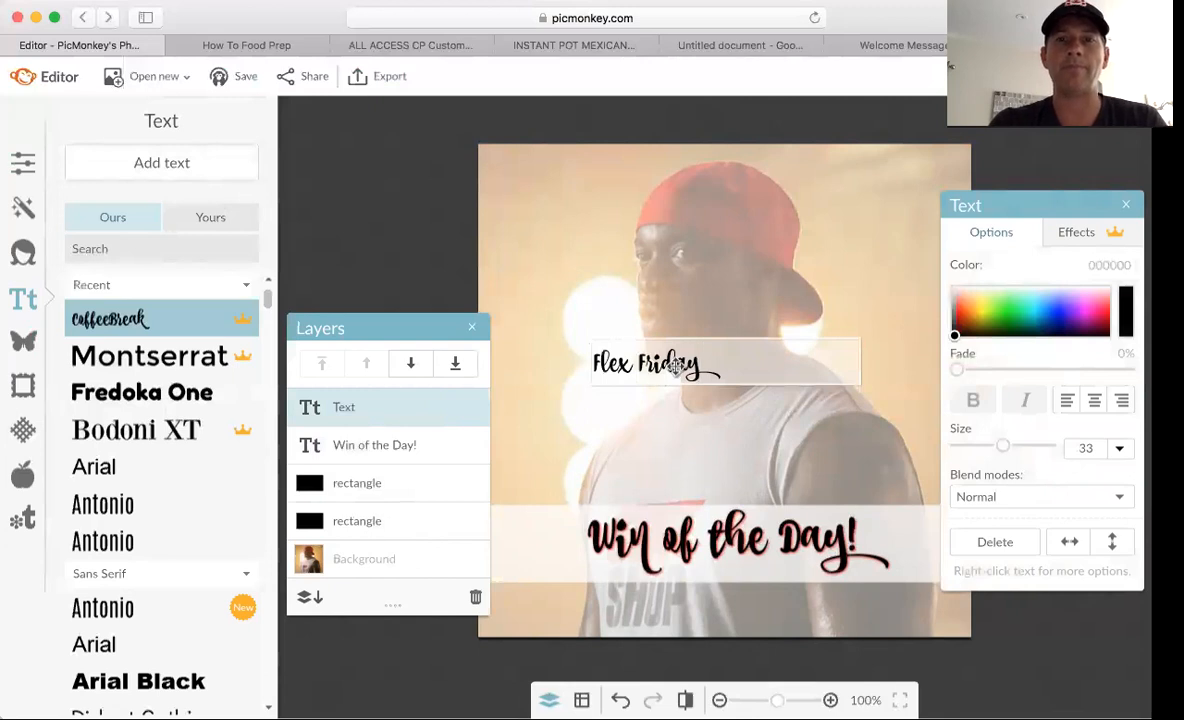
- Narrow the text box around "Flex Friday" and enlarge the text to size 62
left_click(855, 349)
left_click_drag(861, 357, 750, 358)
left_click_drag(590, 383, 470, 412)
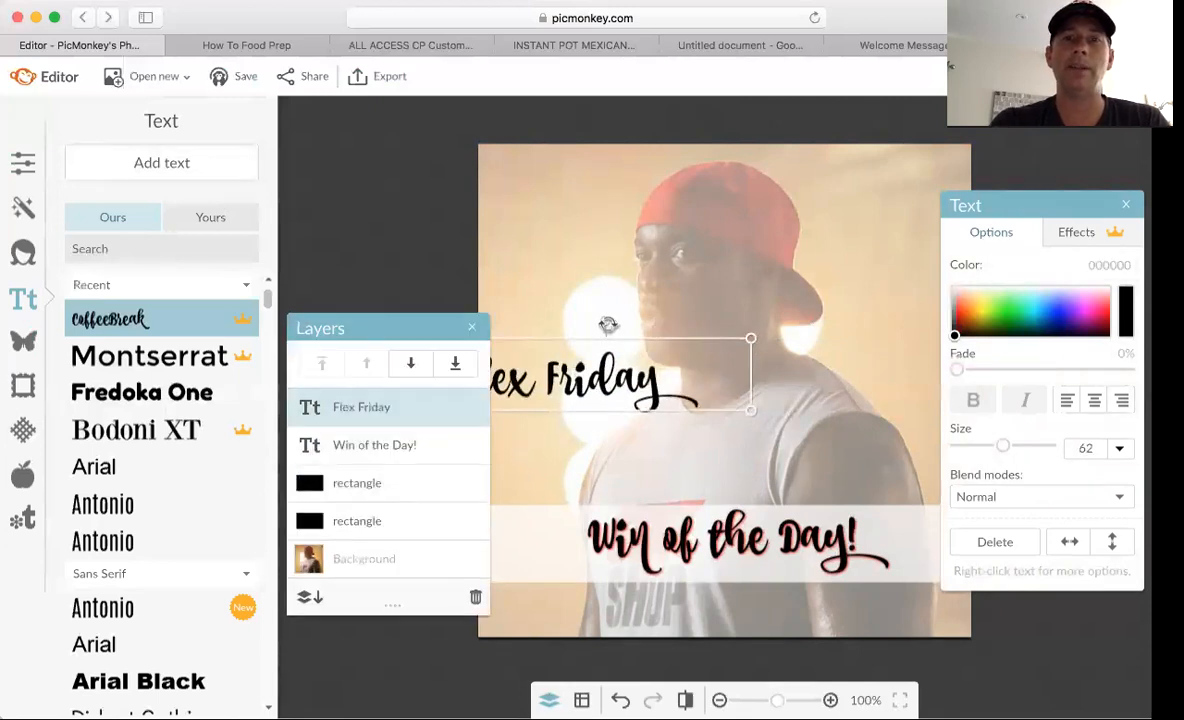
- Tilt "Flex Friday" so it rises to the right and place it in the photo's upper-left corner
left_click_drag(587, 315, 579, 318)
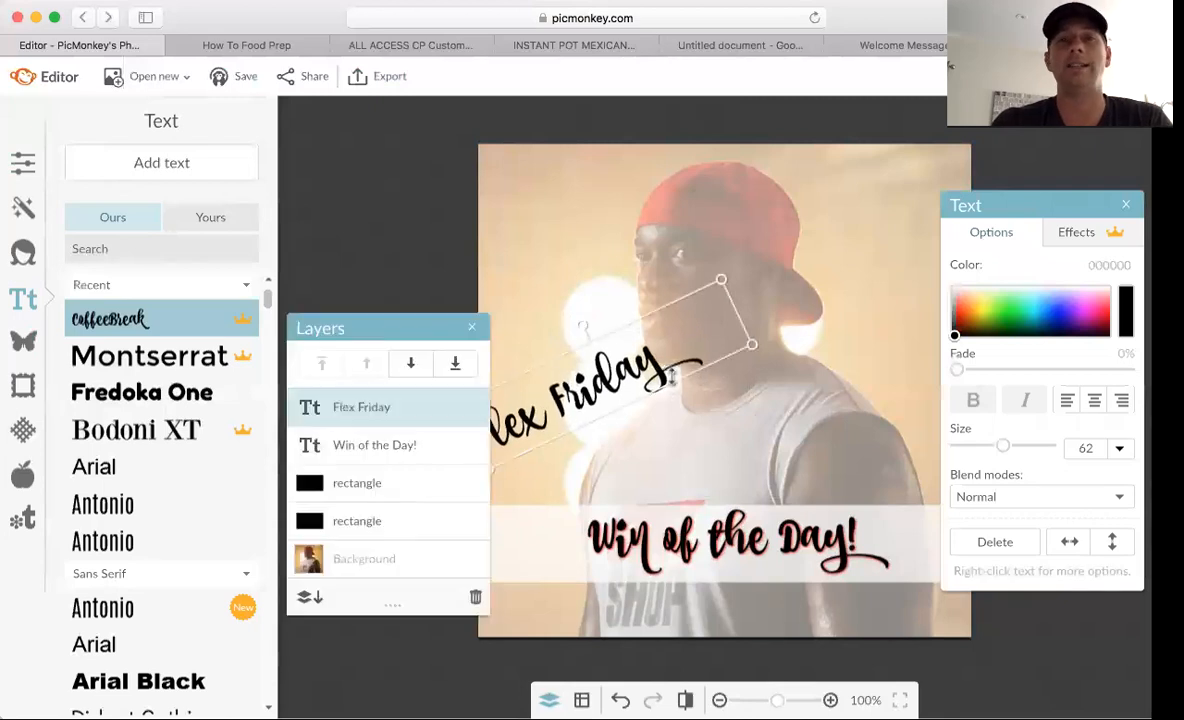
left_click_drag(643, 356, 661, 175)
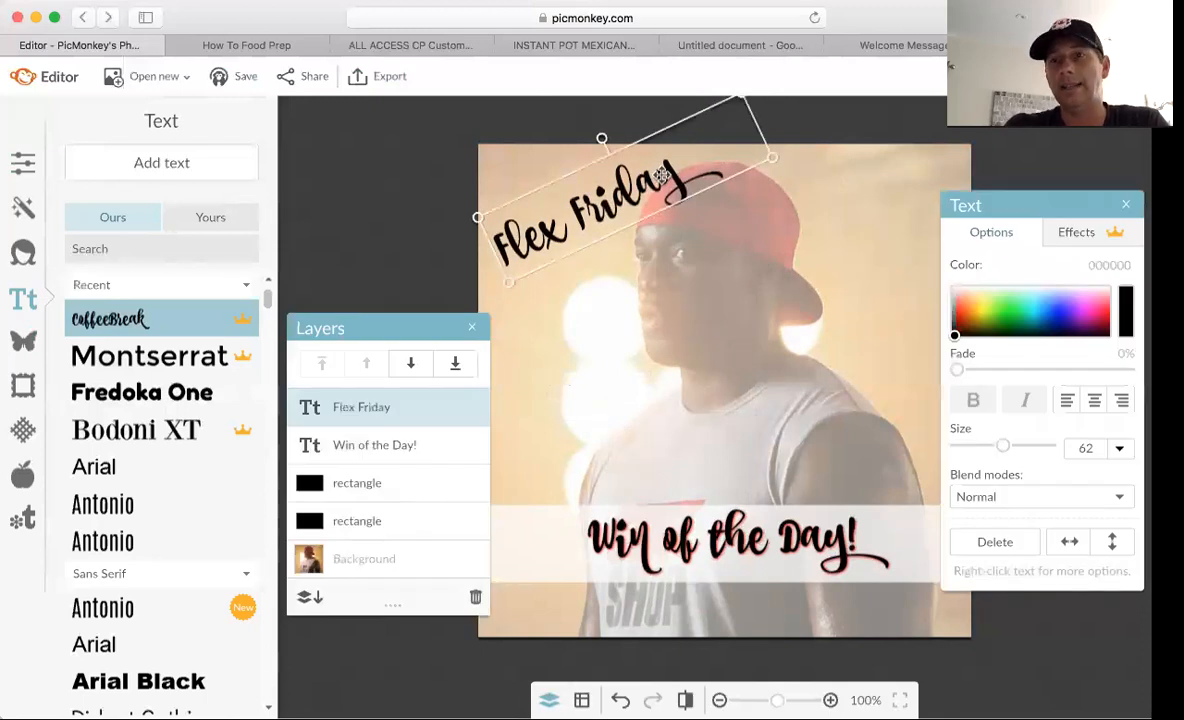
- Colour "Flex Friday" white (ffffff) and give it a black drop shadow
left_click_drag(955, 334, 954, 290)
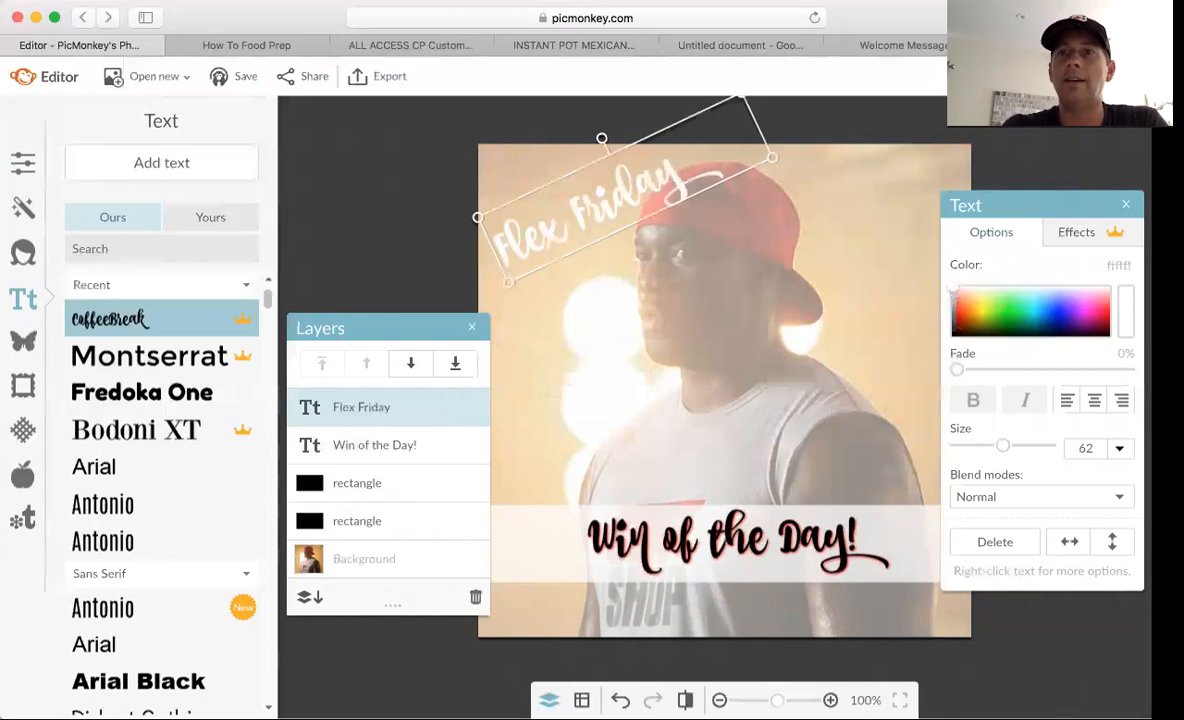
left_click(1088, 232)
left_click(1039, 333)
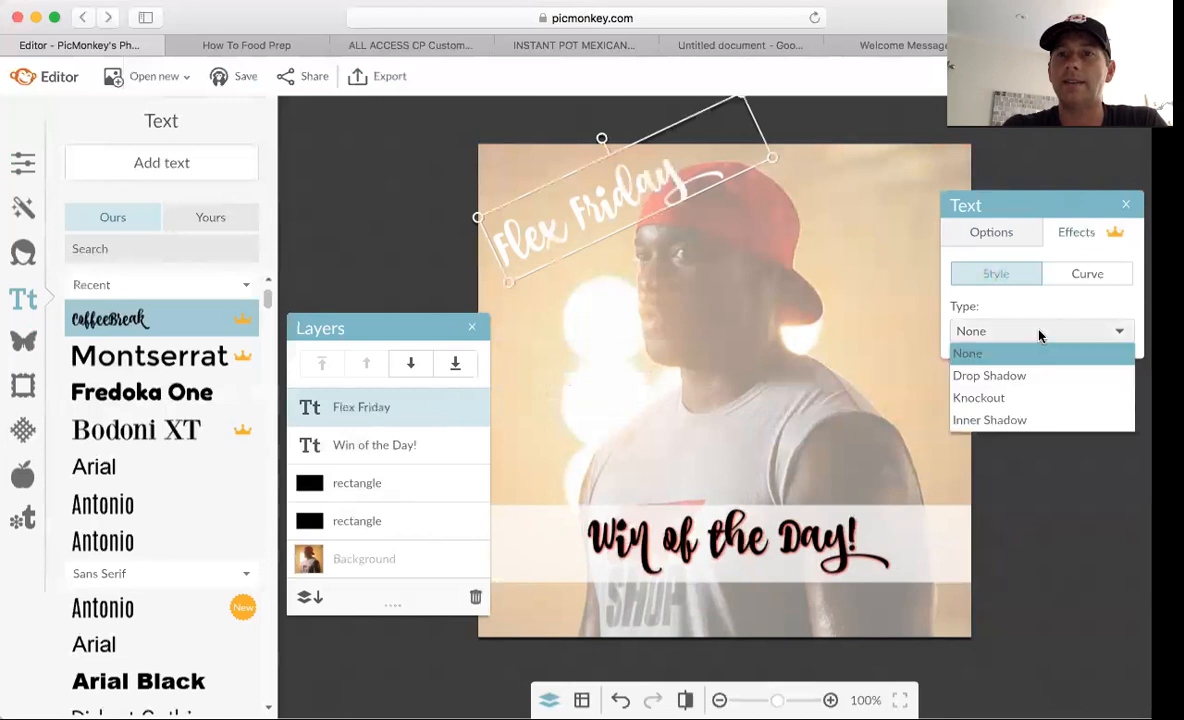
left_click(1024, 377)
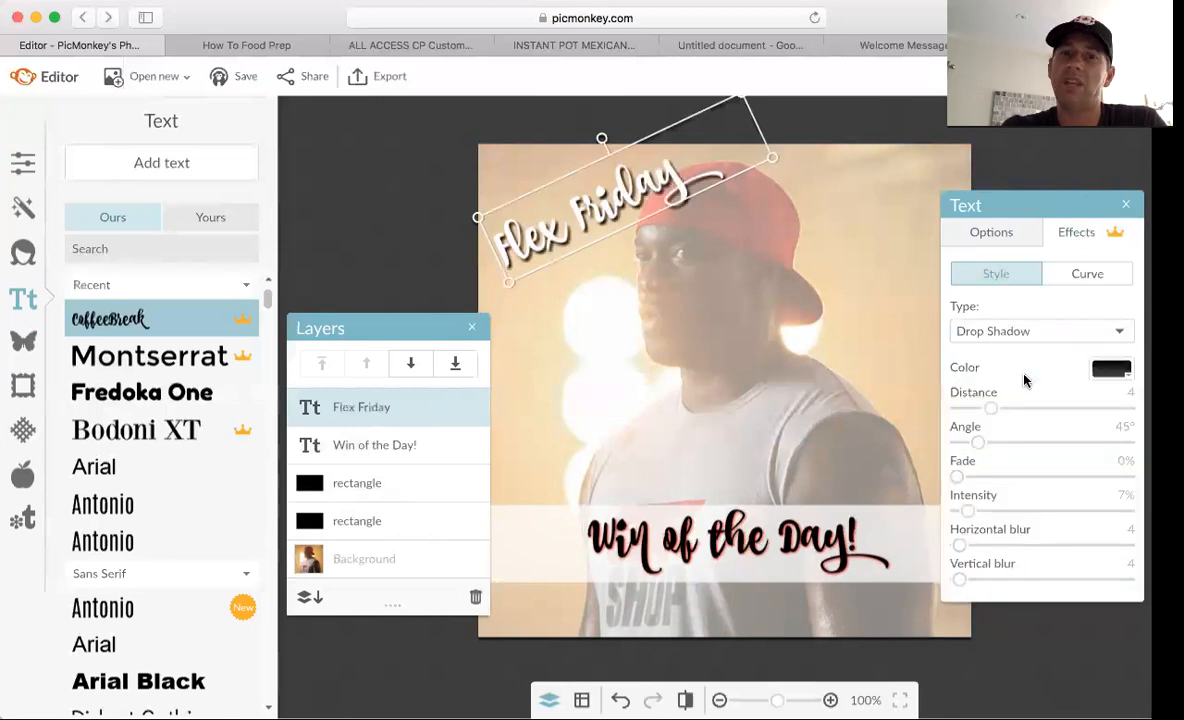
left_click(400, 182)
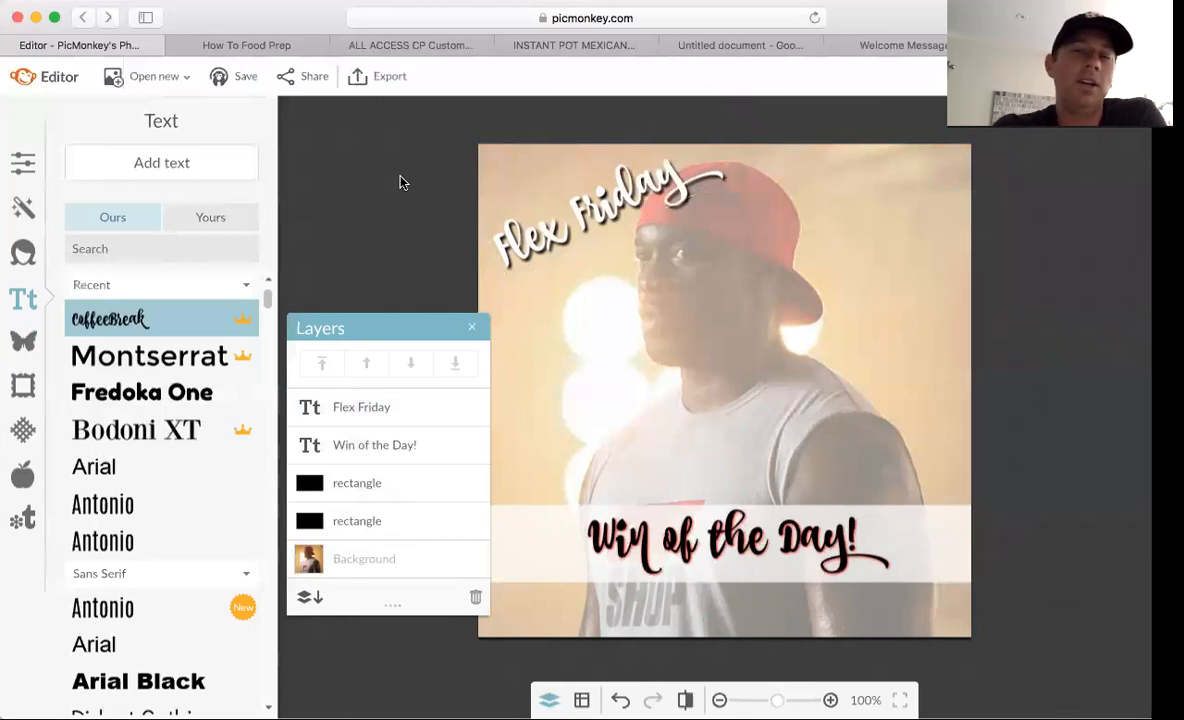
- Move "Flex Friday" to the photo's upper-right area and rotate it so it slopes down to the right
left_click(570, 190)
left_click_drag(570, 190, 710, 215)
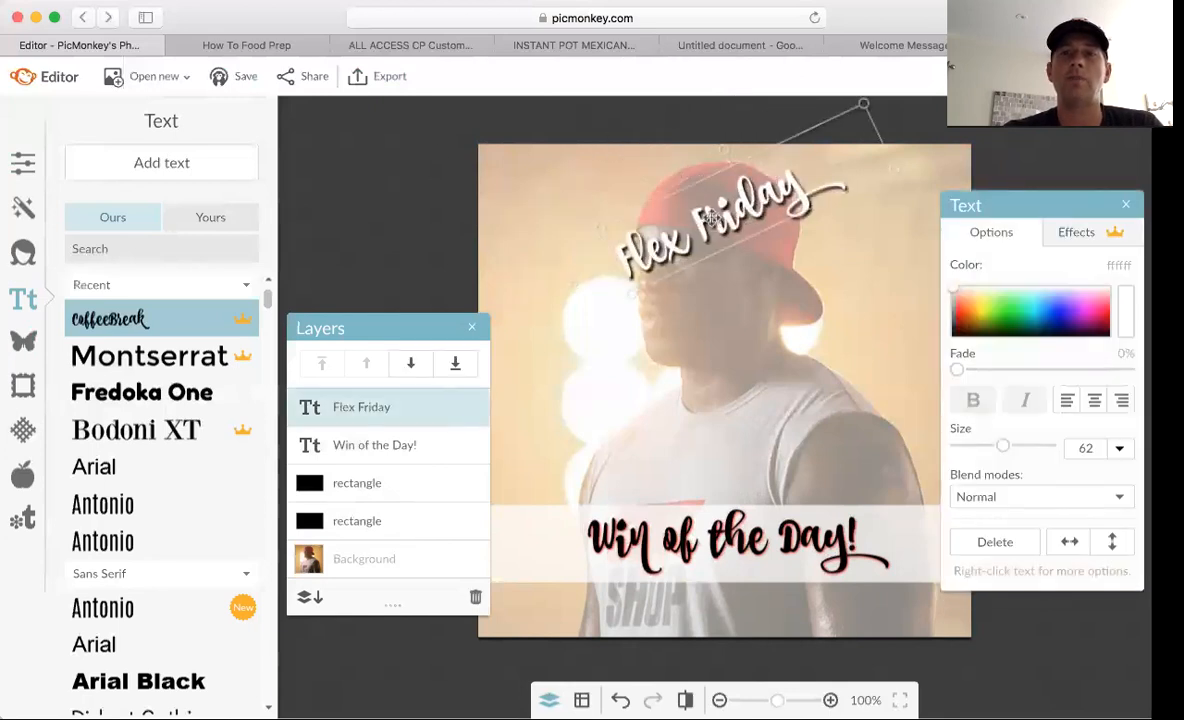
left_click_drag(727, 151, 870, 237)
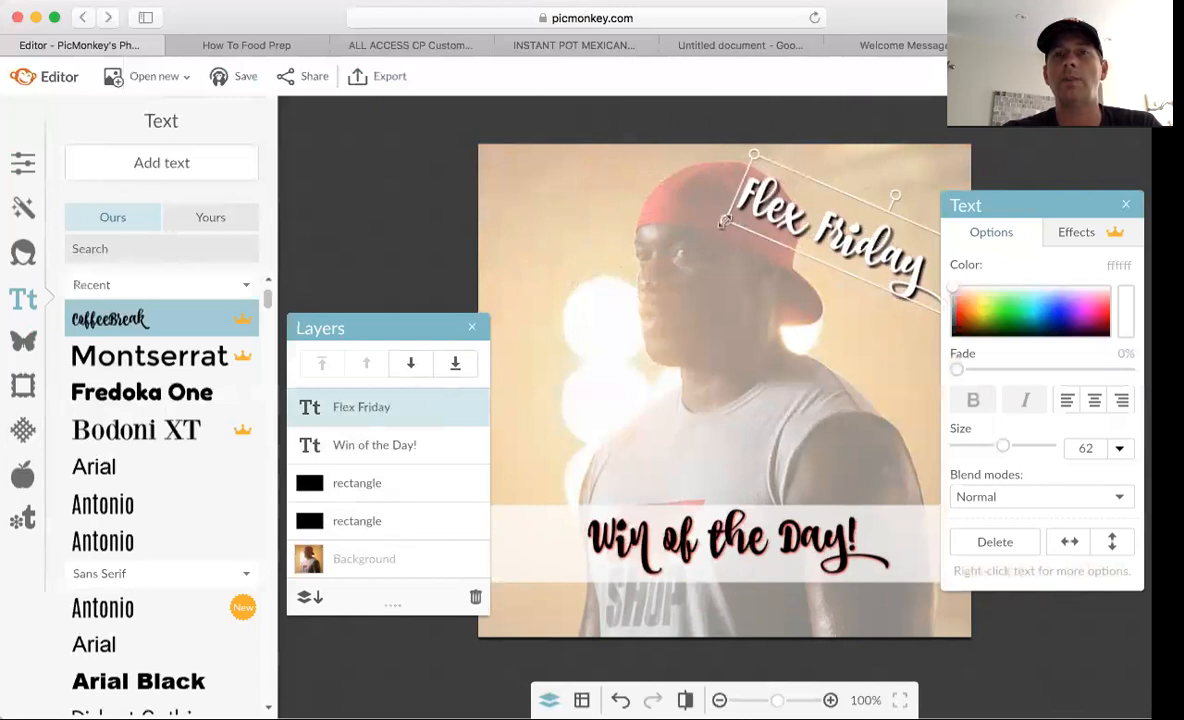
- Enlarge "Flex Friday" to size 81 and shift it to fit across the photo's upper-right corner
left_click_drag(722, 222, 642, 215)
left_click_drag(785, 225, 833, 236)
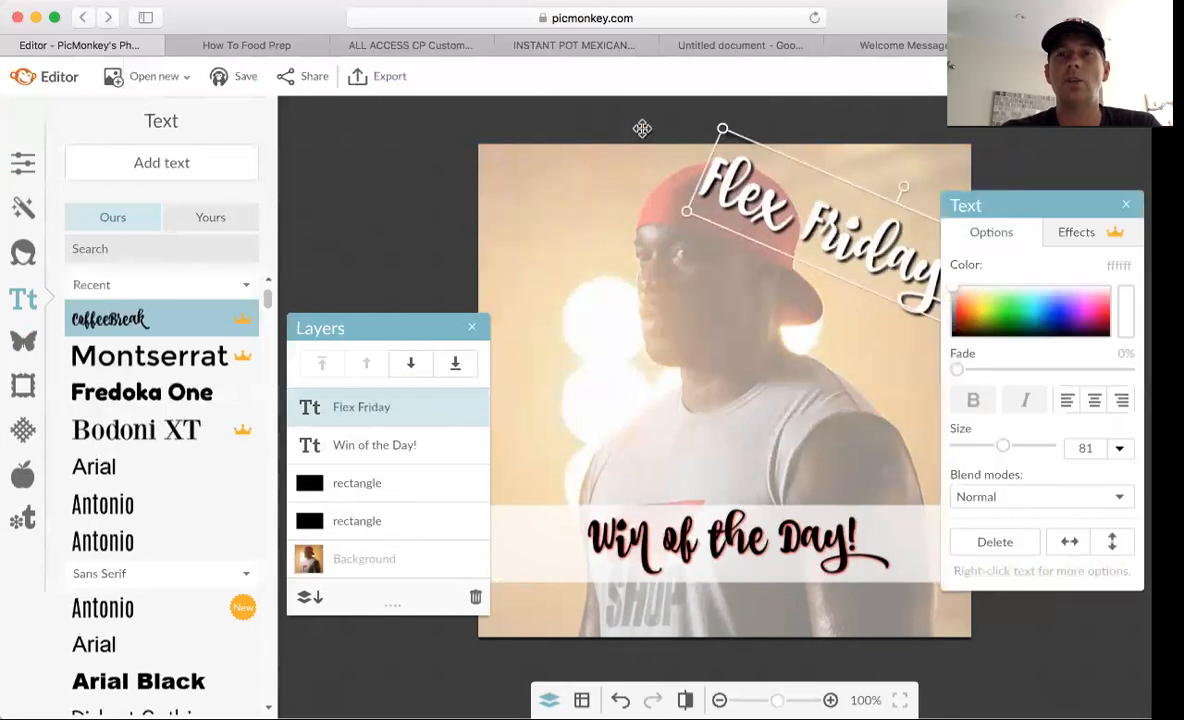
left_click(594, 120)
key("Escape")
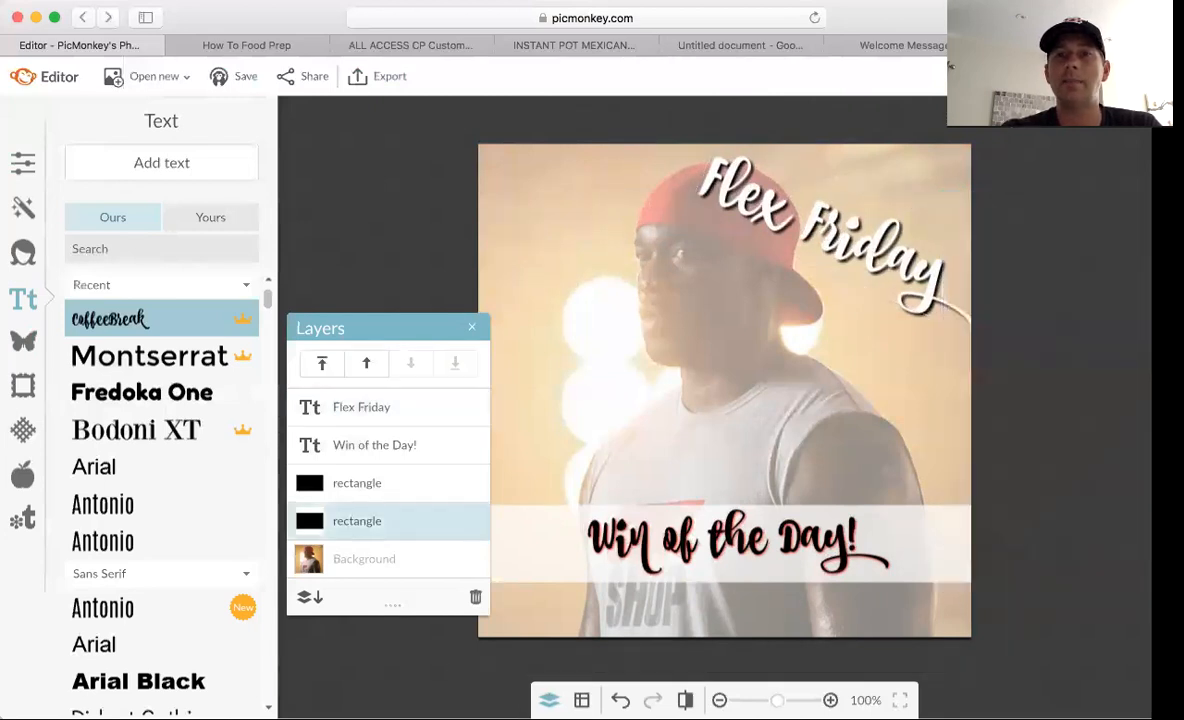
- Try Antonio, Montserrat and Arial on the "Flex Friday" caption and settle on the Fjalla One font
left_click(472, 327)
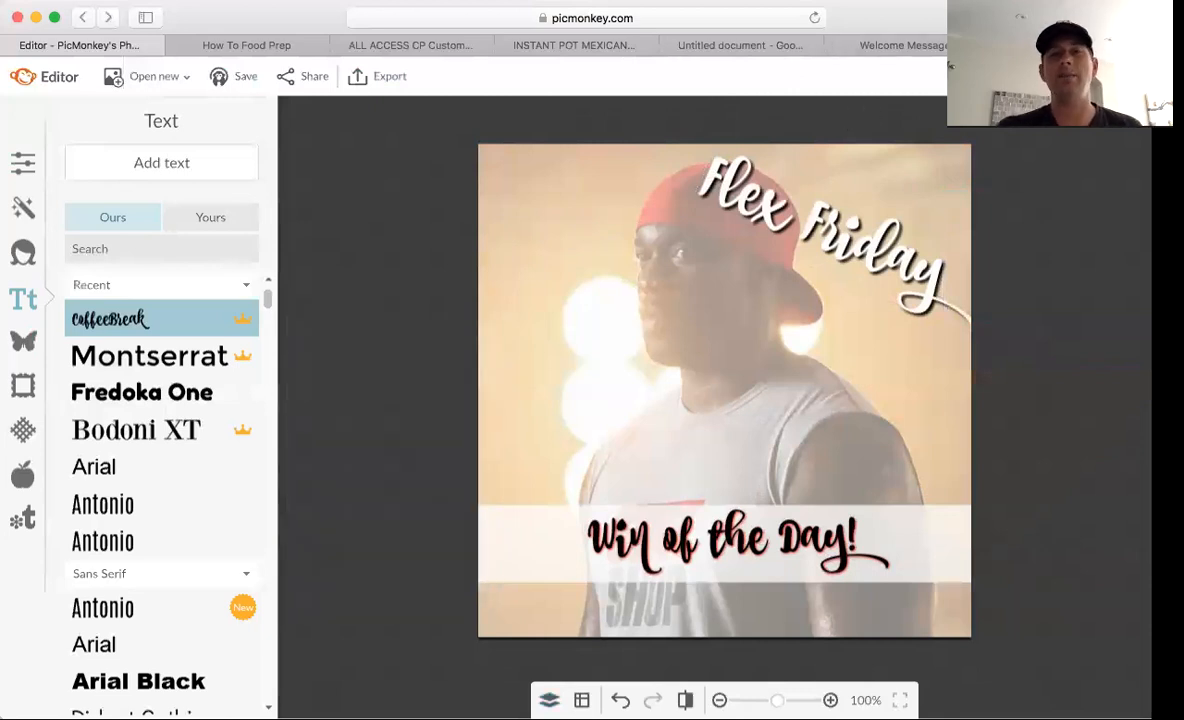
left_click(857, 243)
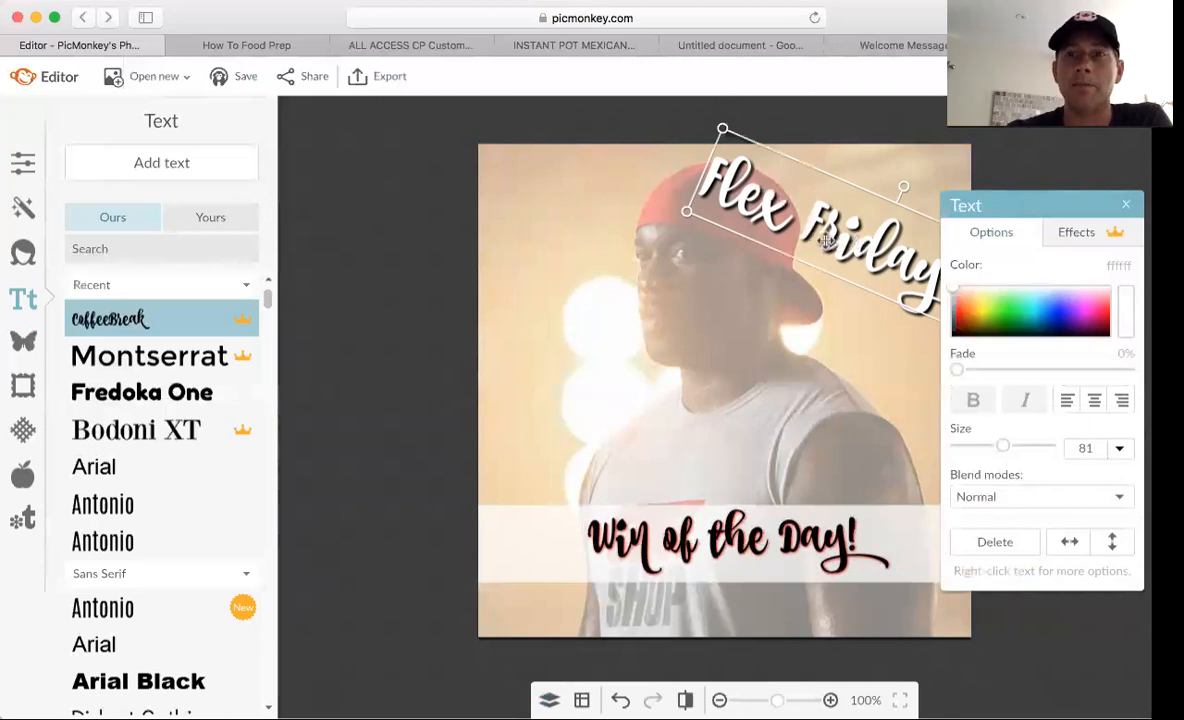
double_click(821, 235)
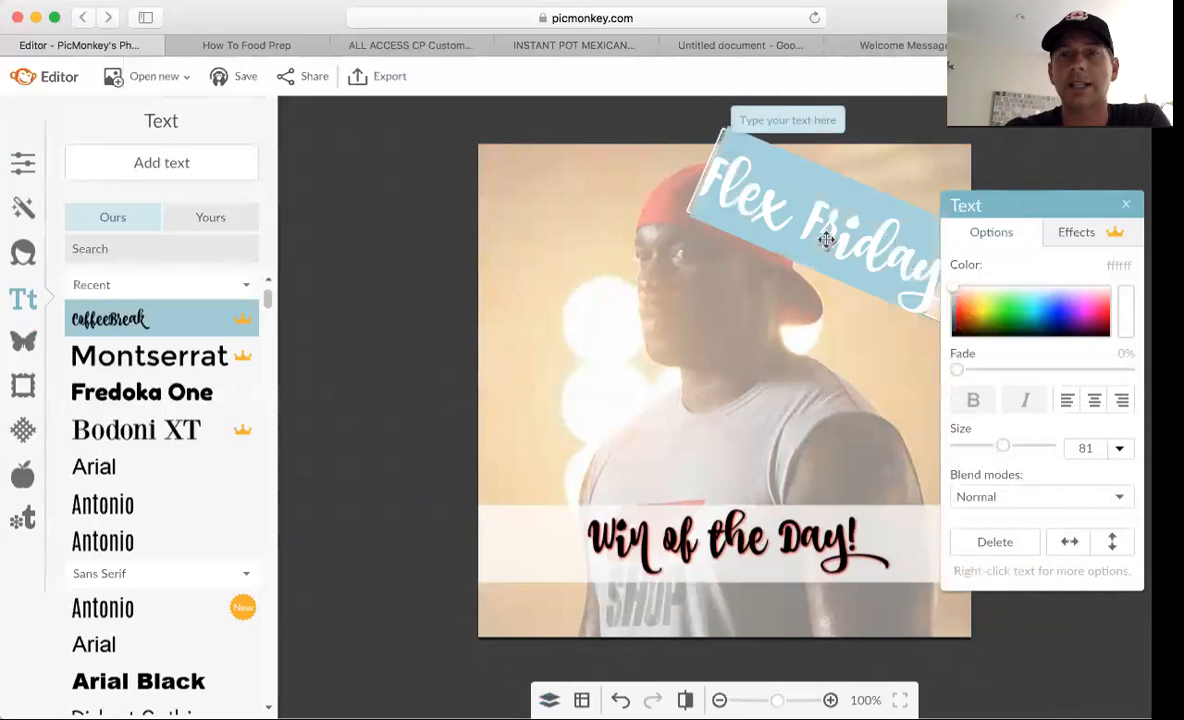
left_click(145, 506)
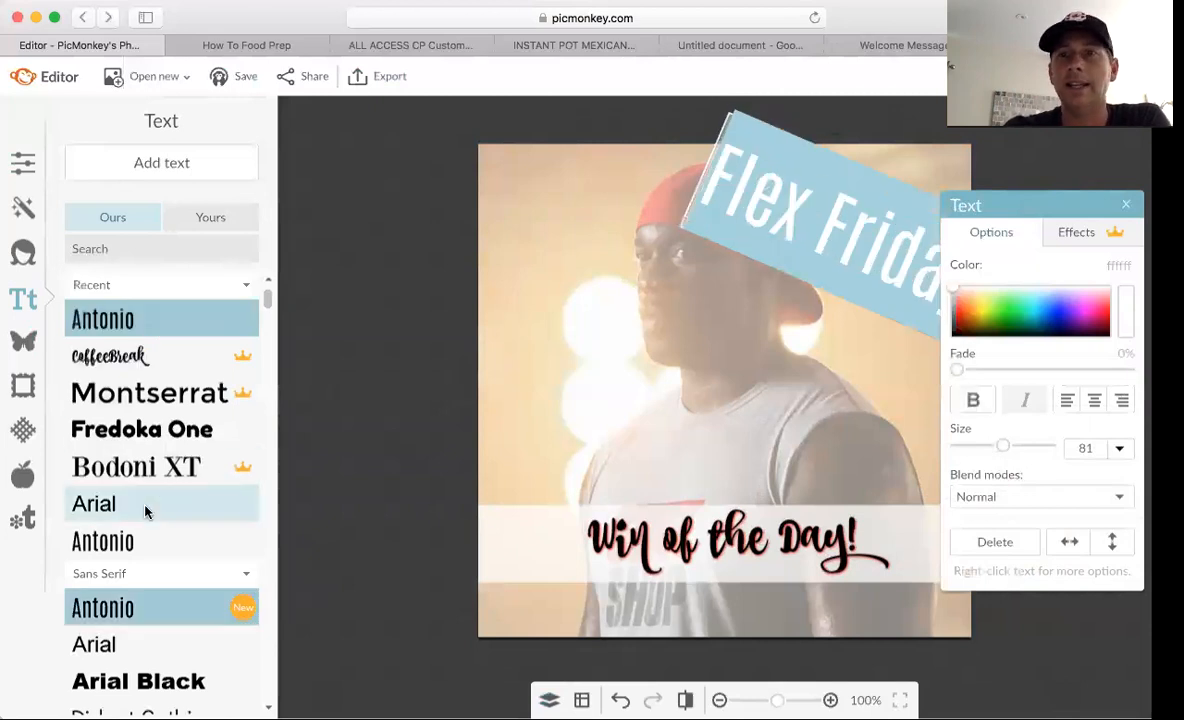
left_click(160, 393)
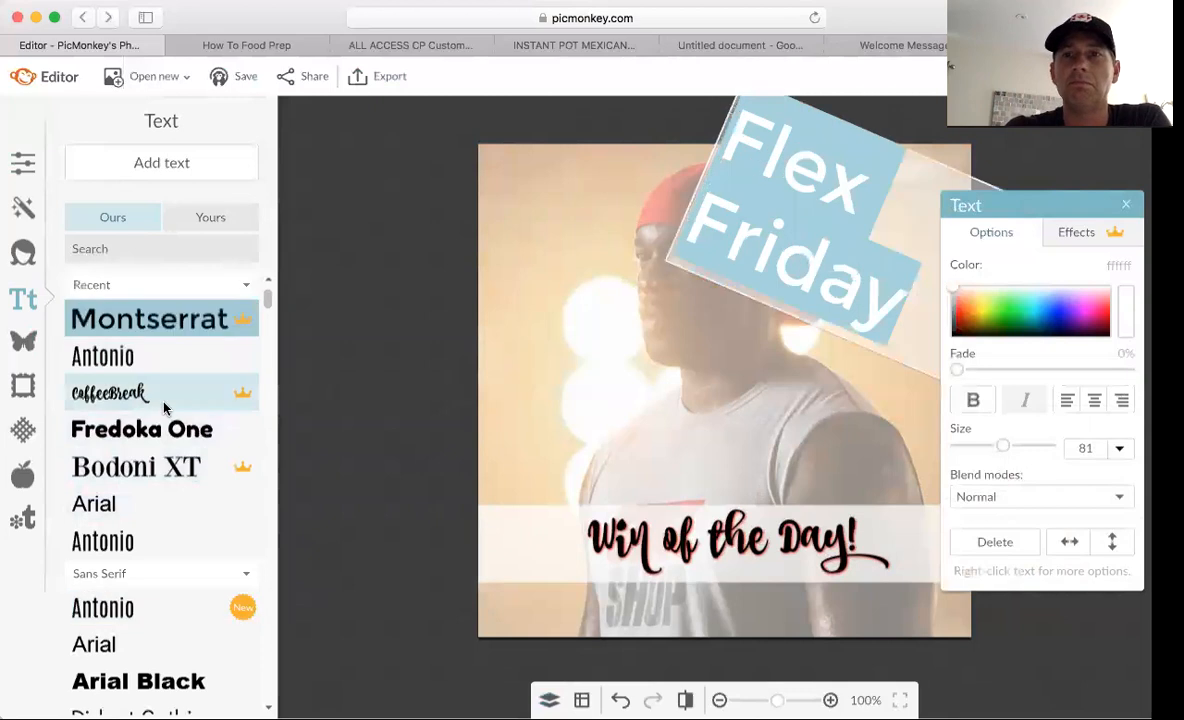
left_click(120, 356)
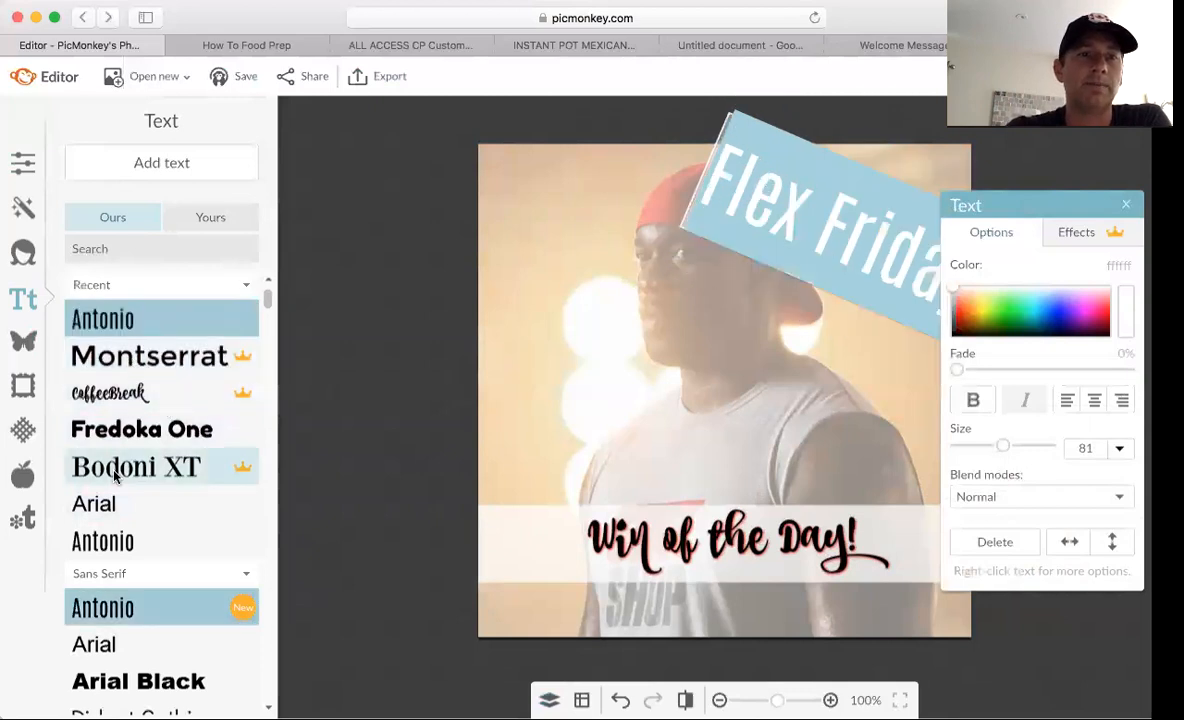
left_click(106, 505)
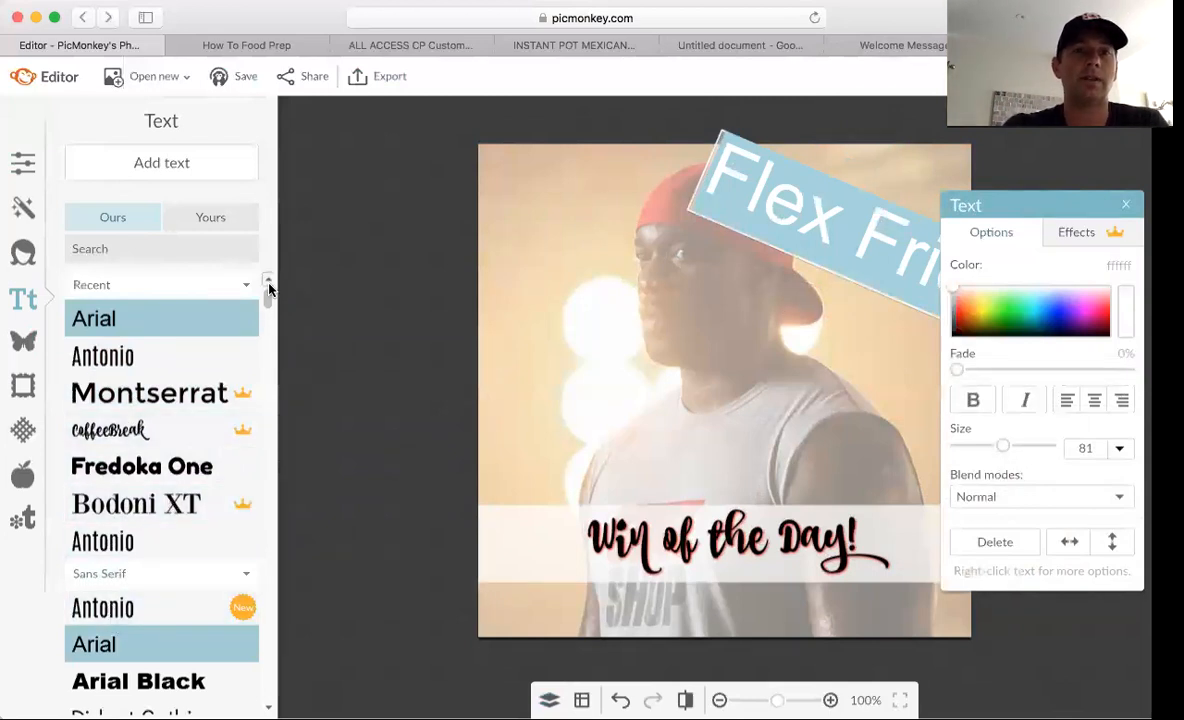
left_click_drag(267, 298, 267, 316)
left_click(149, 458)
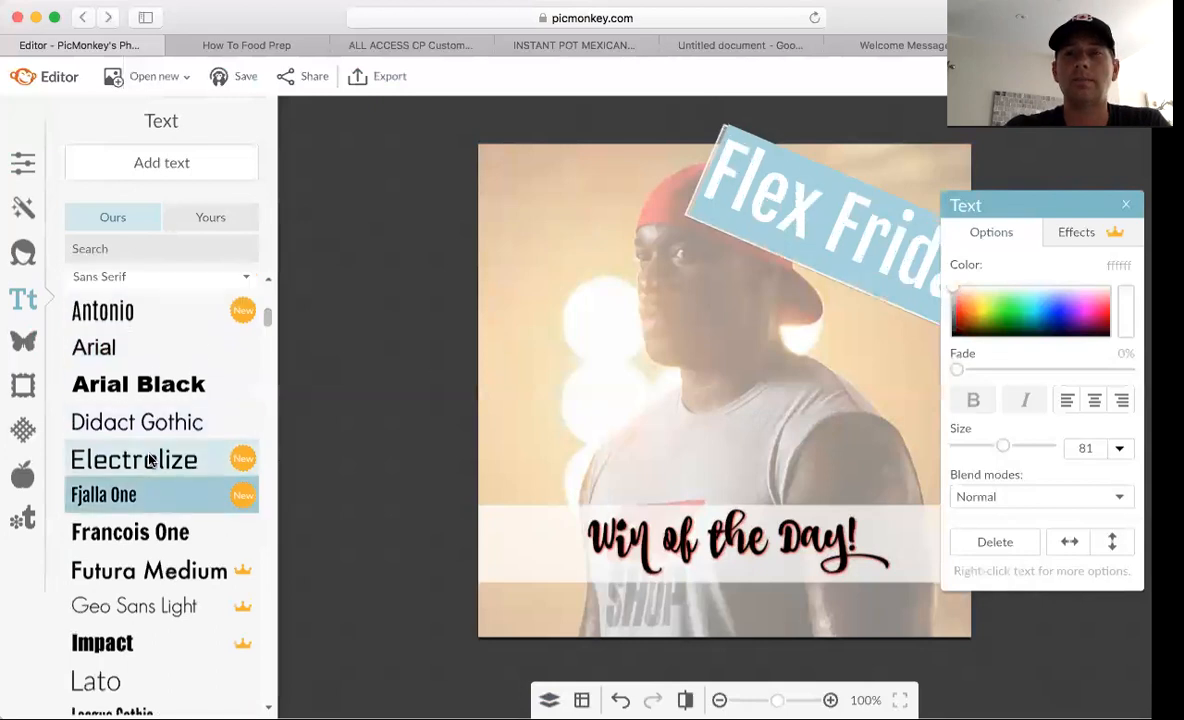
- Shrink "Flex Friday" to size 61 and reposition it so the whole caption fits in the photo's upper-right corner
left_click(684, 189)
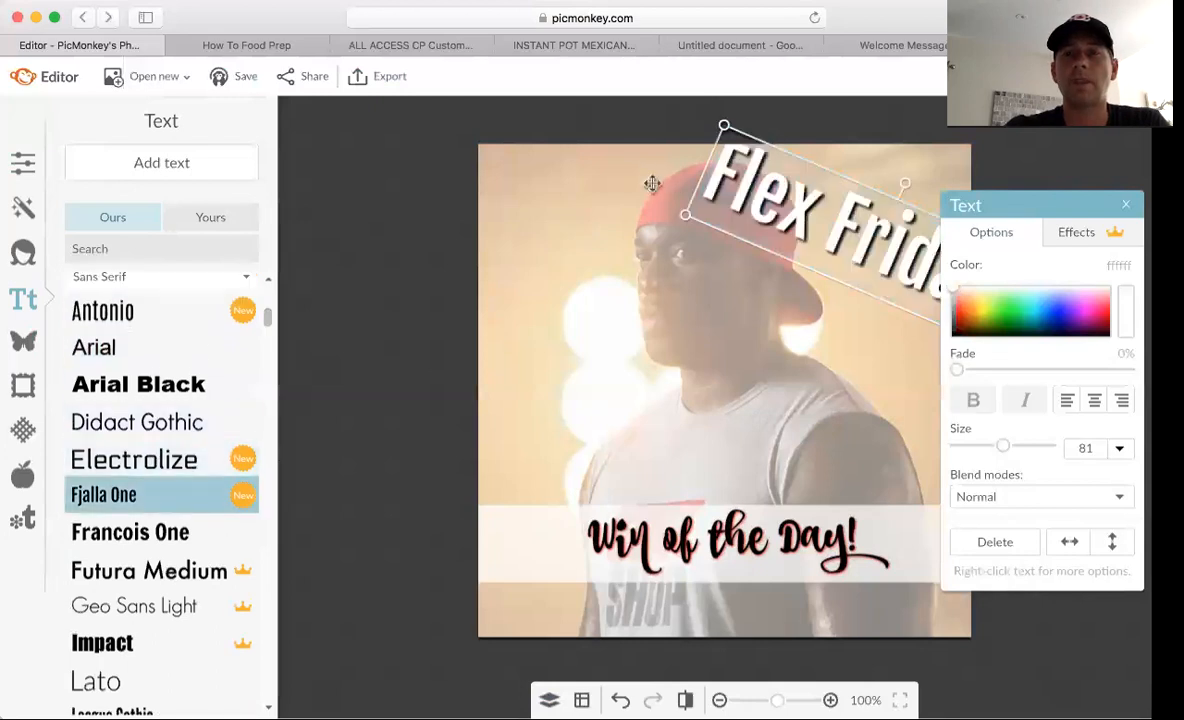
left_click_drag(684, 217, 779, 233)
left_click_drag(871, 214, 802, 201)
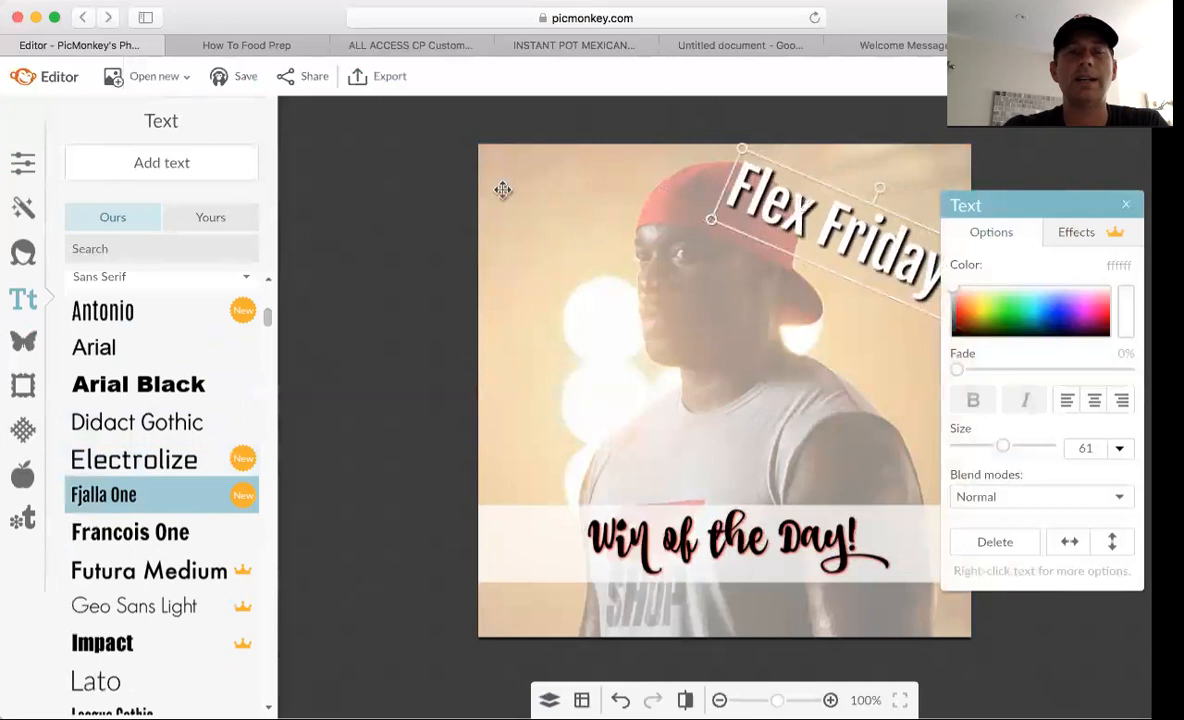
- Save the design by updating the existing WIN OF THE DAY TEMPLATE in the Hub
left_click(457, 181)
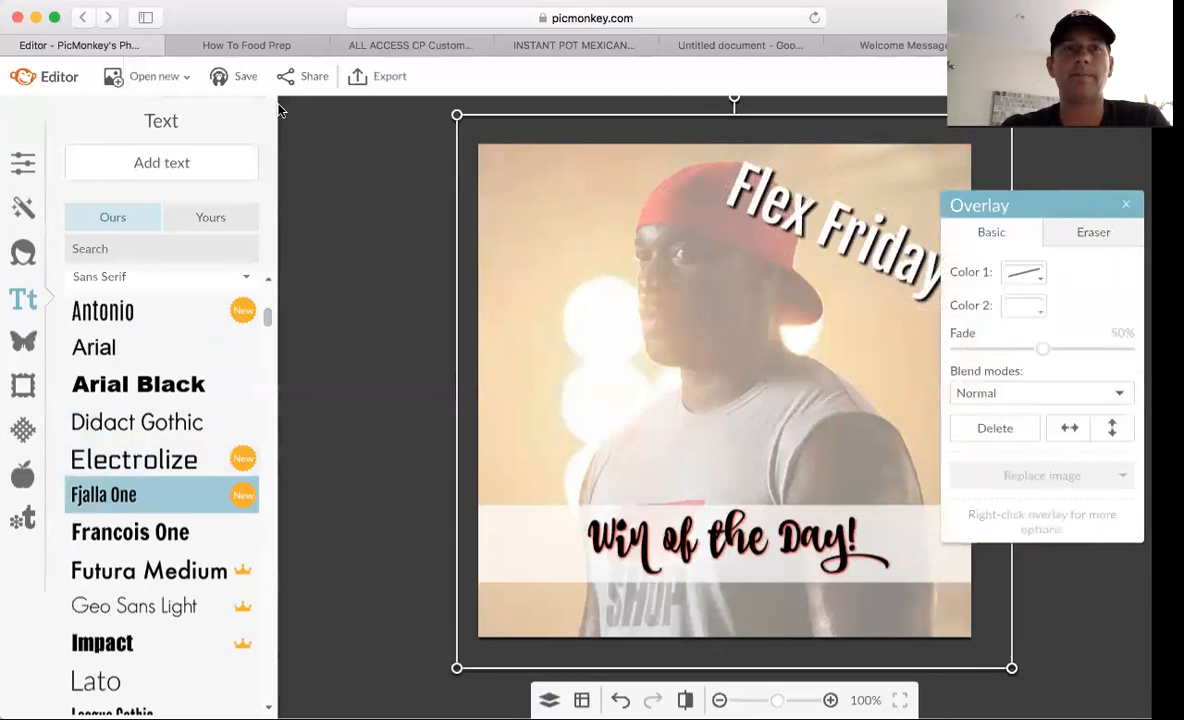
left_click(241, 79)
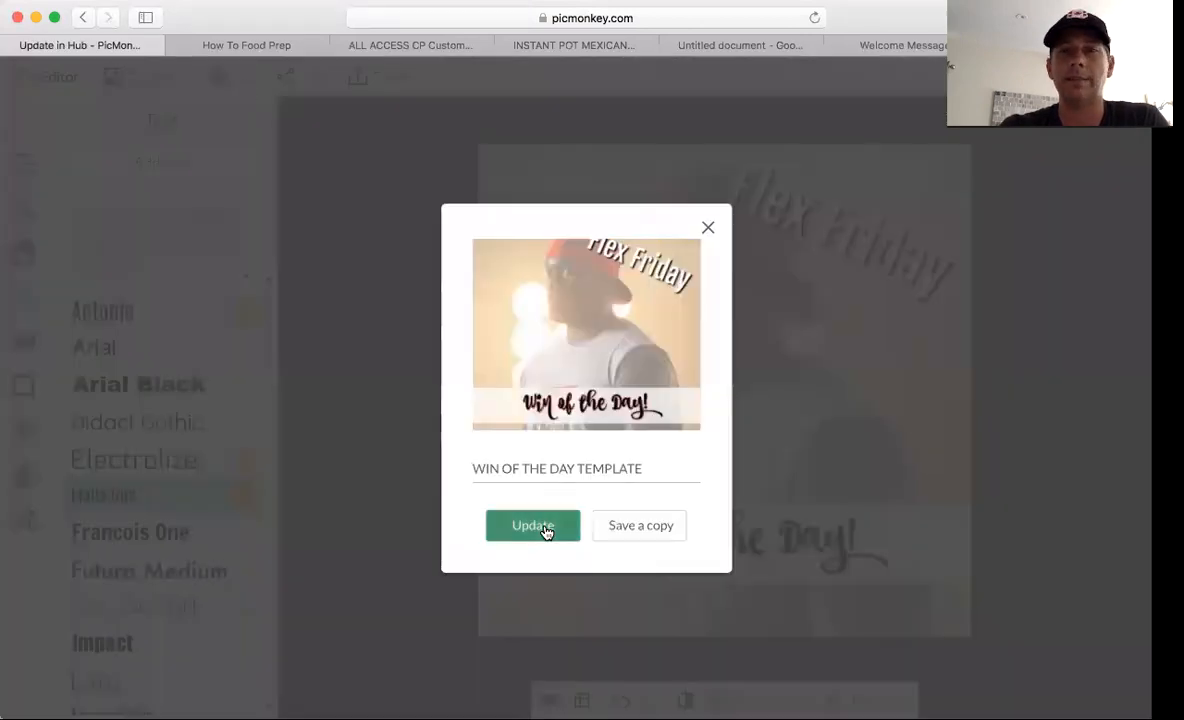
left_click(546, 530)
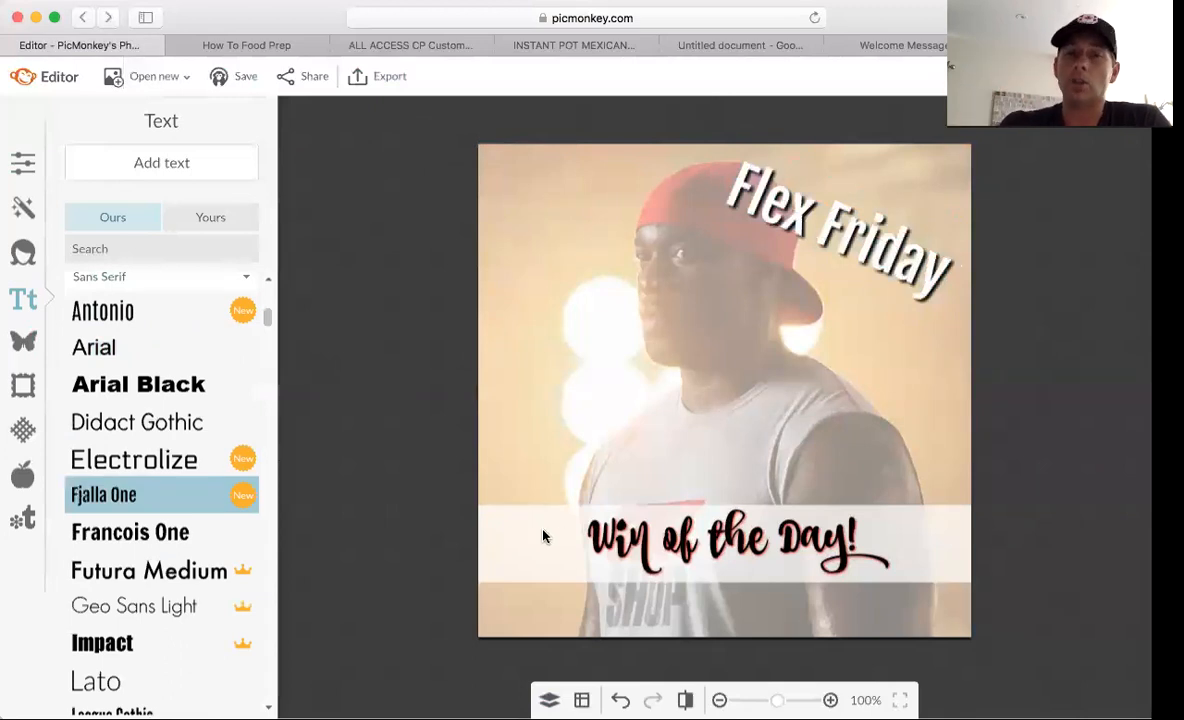
- Slim the white band, place it along the photo's bottom edge, and reduce its fade until it is solid white
left_click(551, 538)
left_click_drag(551, 538, 549, 590)
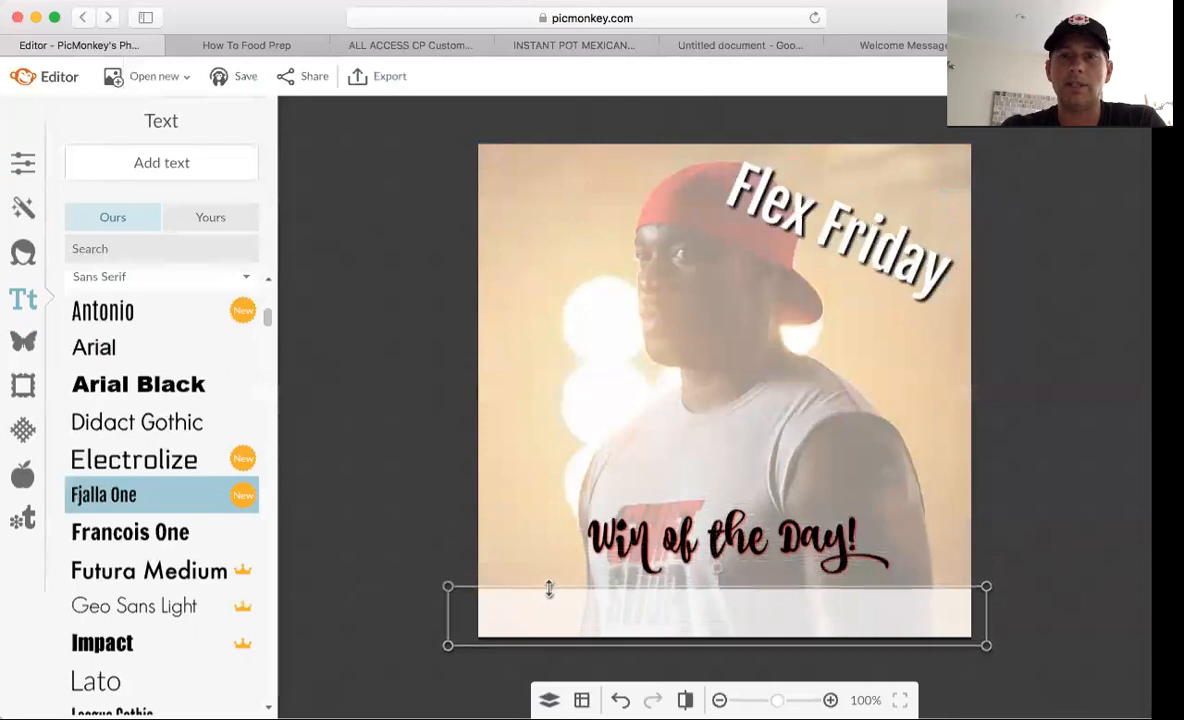
left_click_drag(1003, 349, 944, 347)
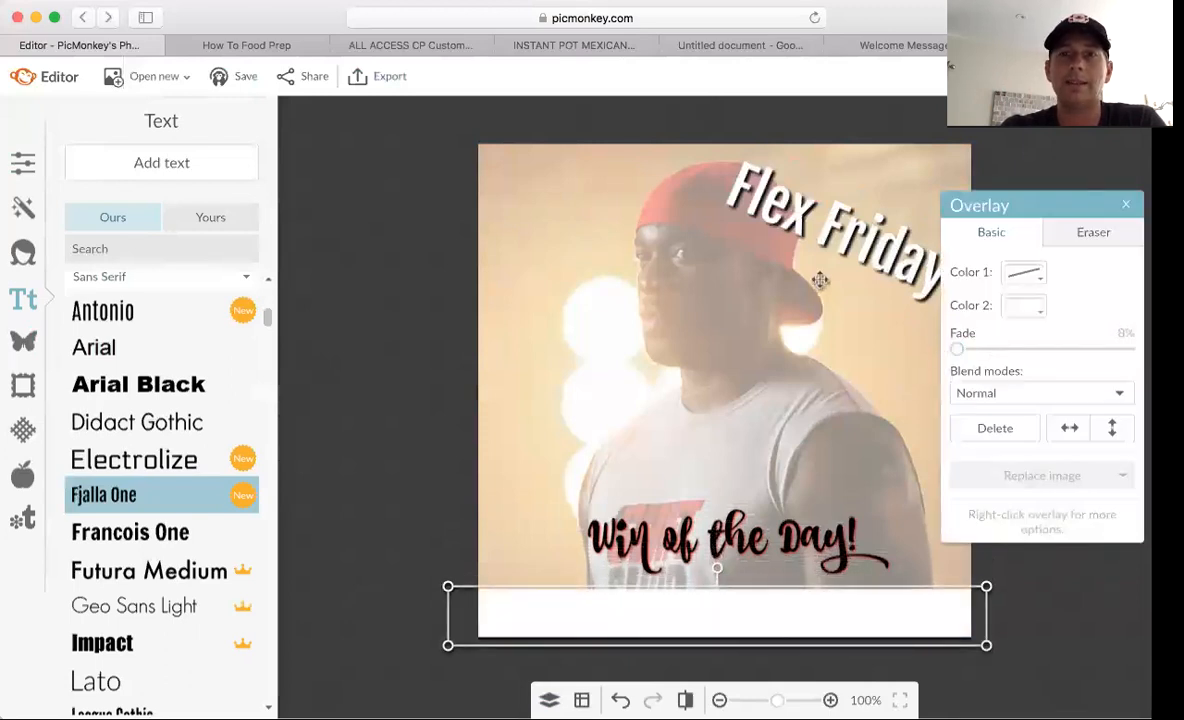
- Delete the "Flex Friday" and "Win of the Day!" captions from the photo
left_click(842, 233)
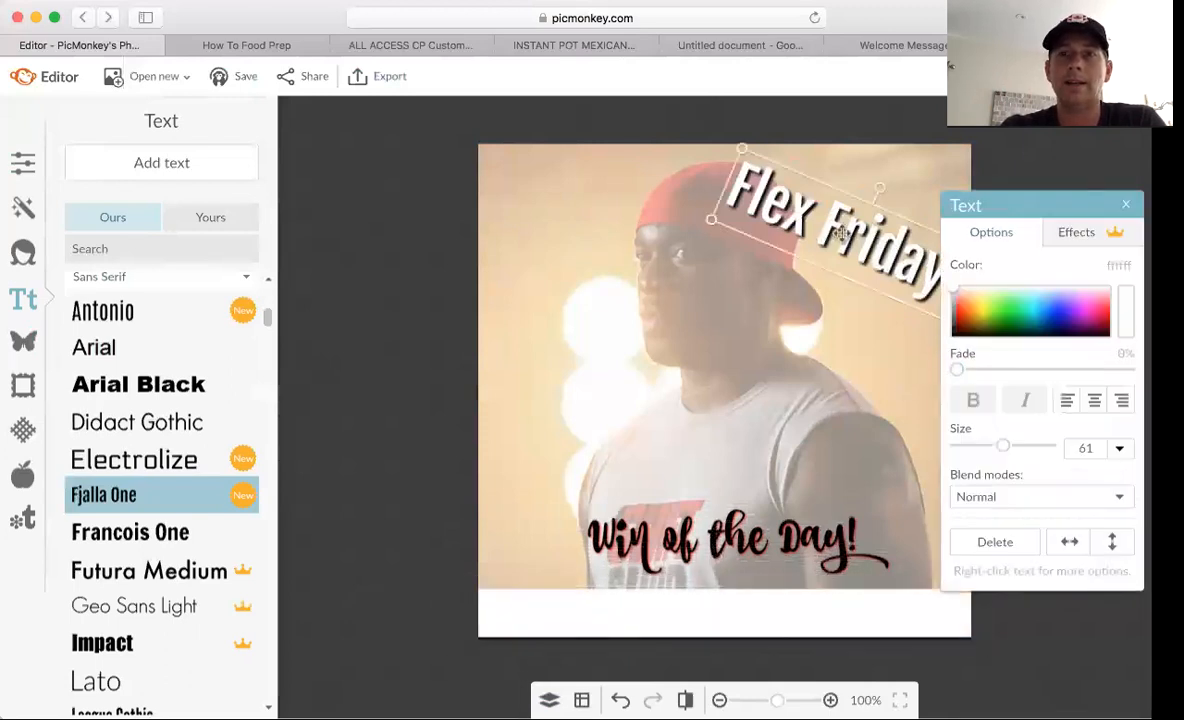
left_click(975, 542)
left_click(751, 502)
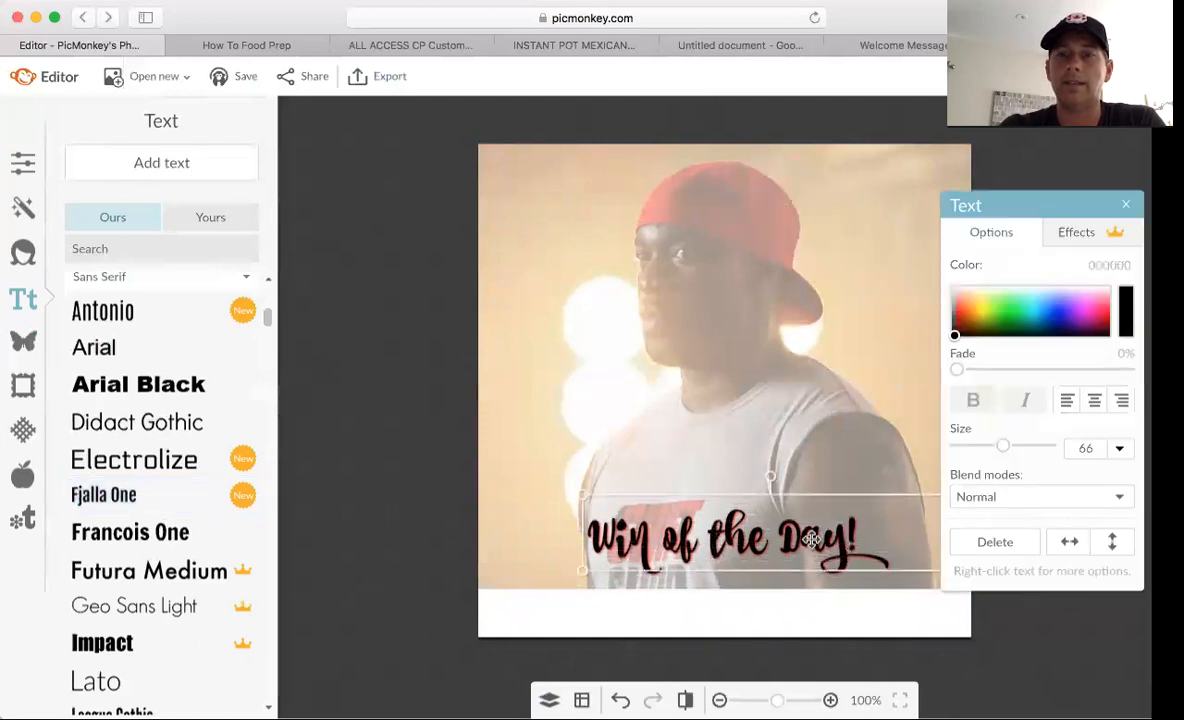
key("Delete")
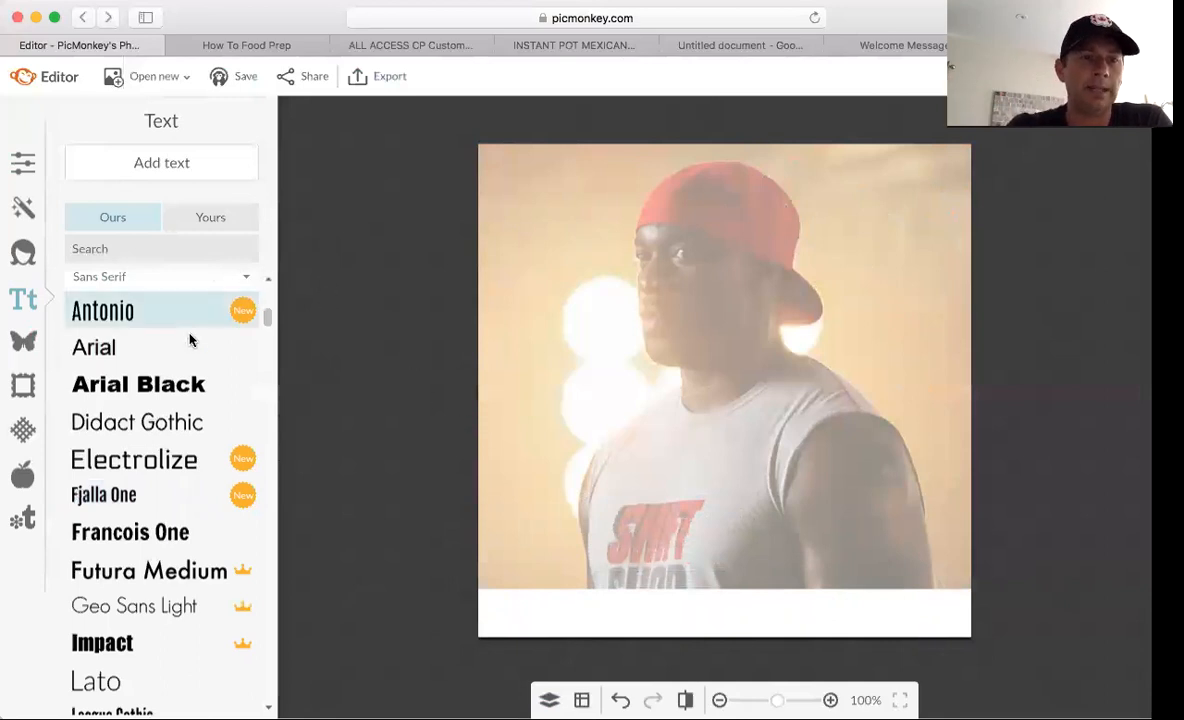
- Add the text "INSPIRE" in Fjalla One, narrow its box, and place it at the left end of the white band
left_click(145, 493)
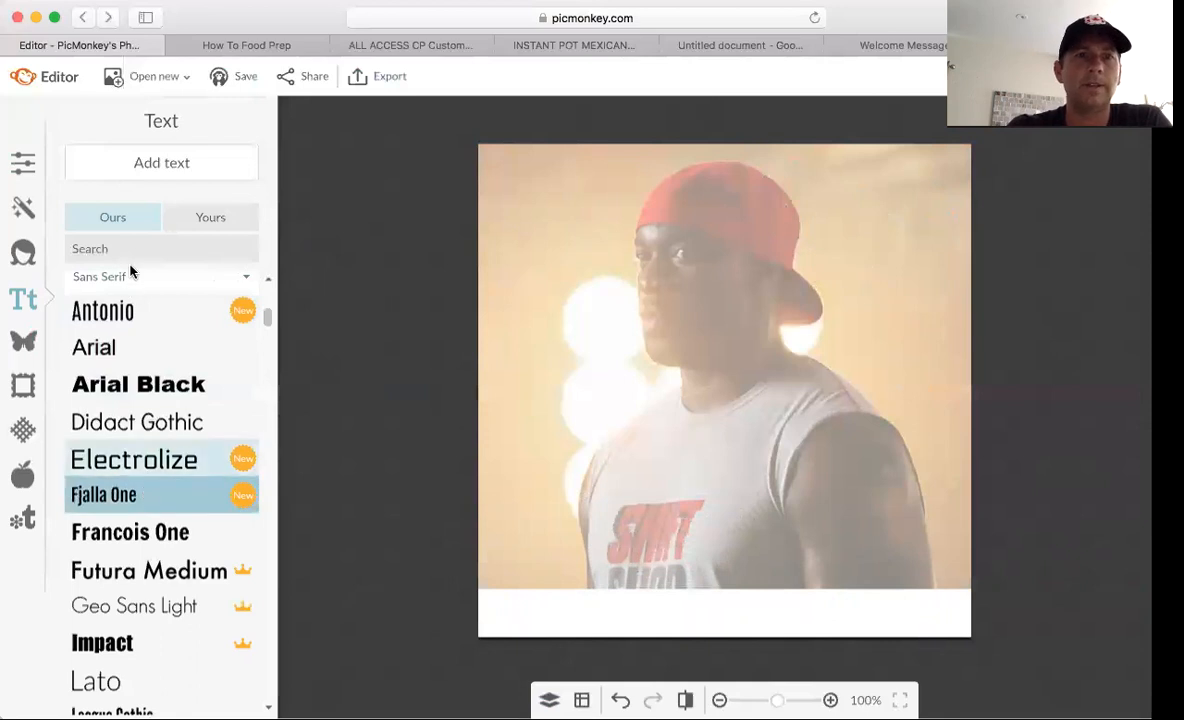
left_click(178, 163)
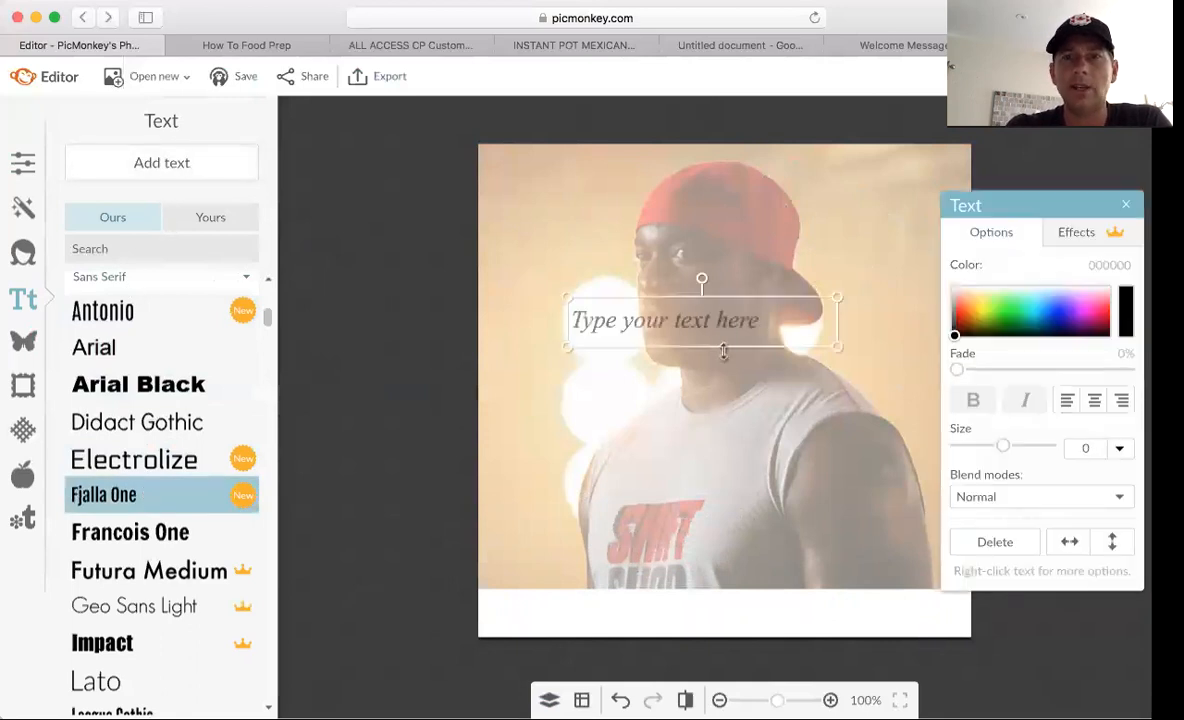
left_click(700, 320)
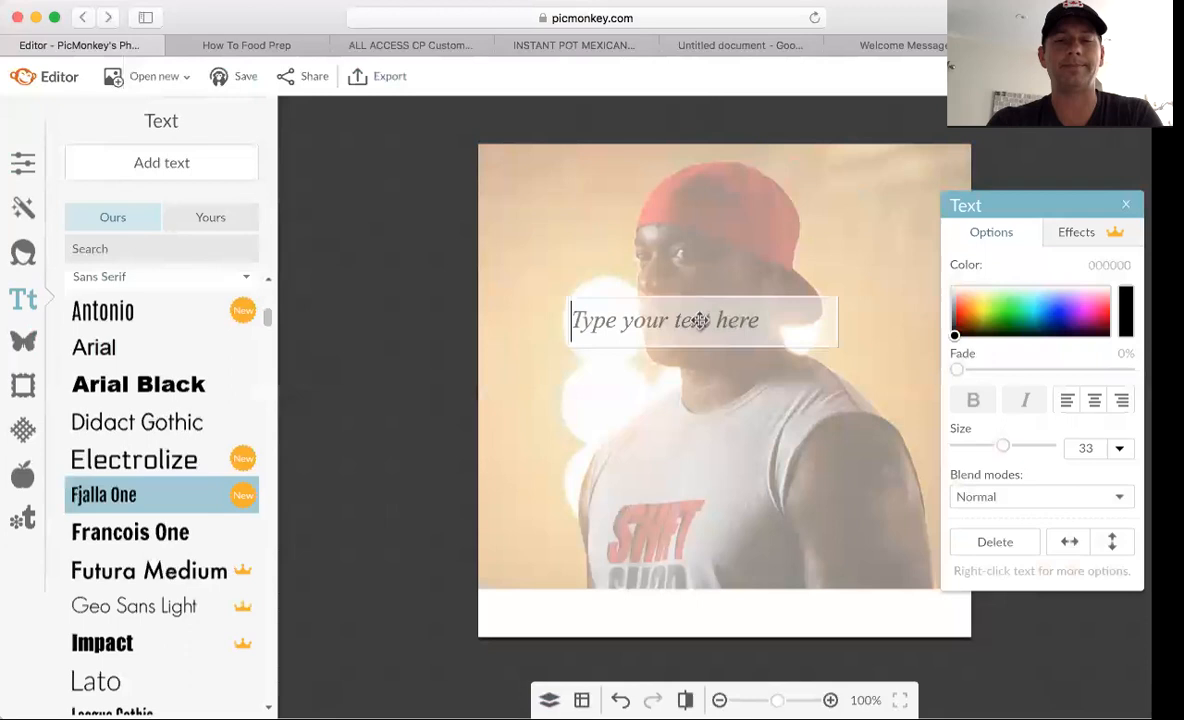
type("INSPIRE")
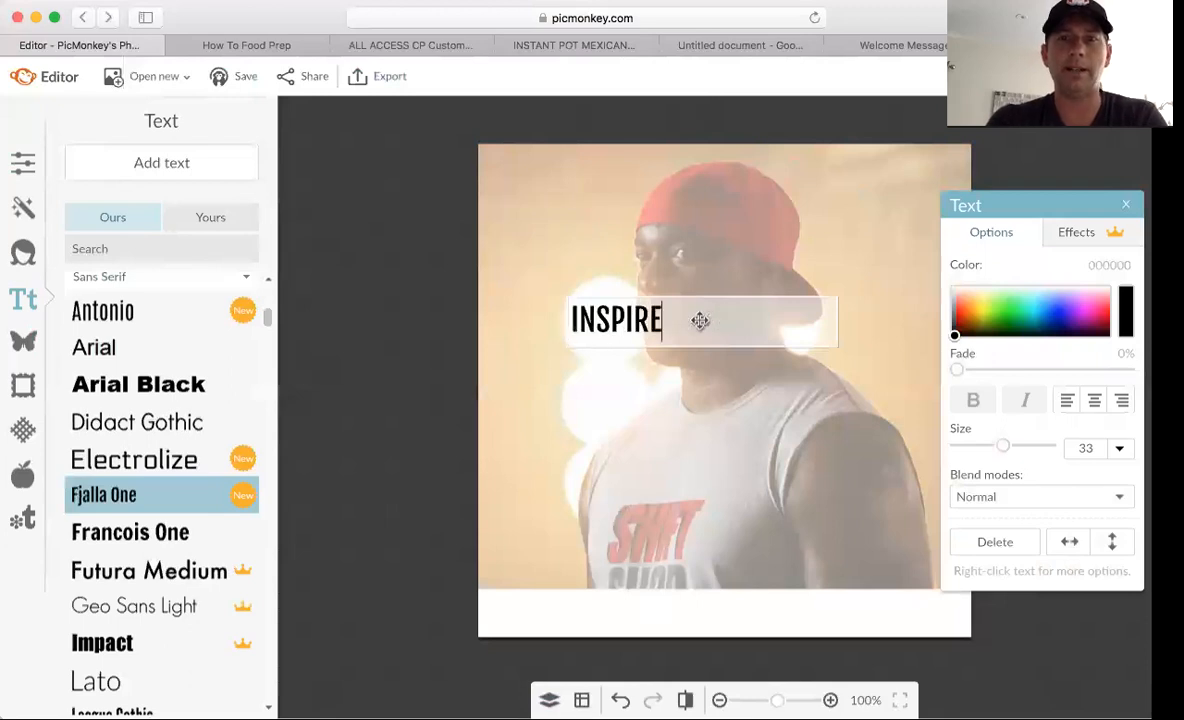
left_click(815, 318)
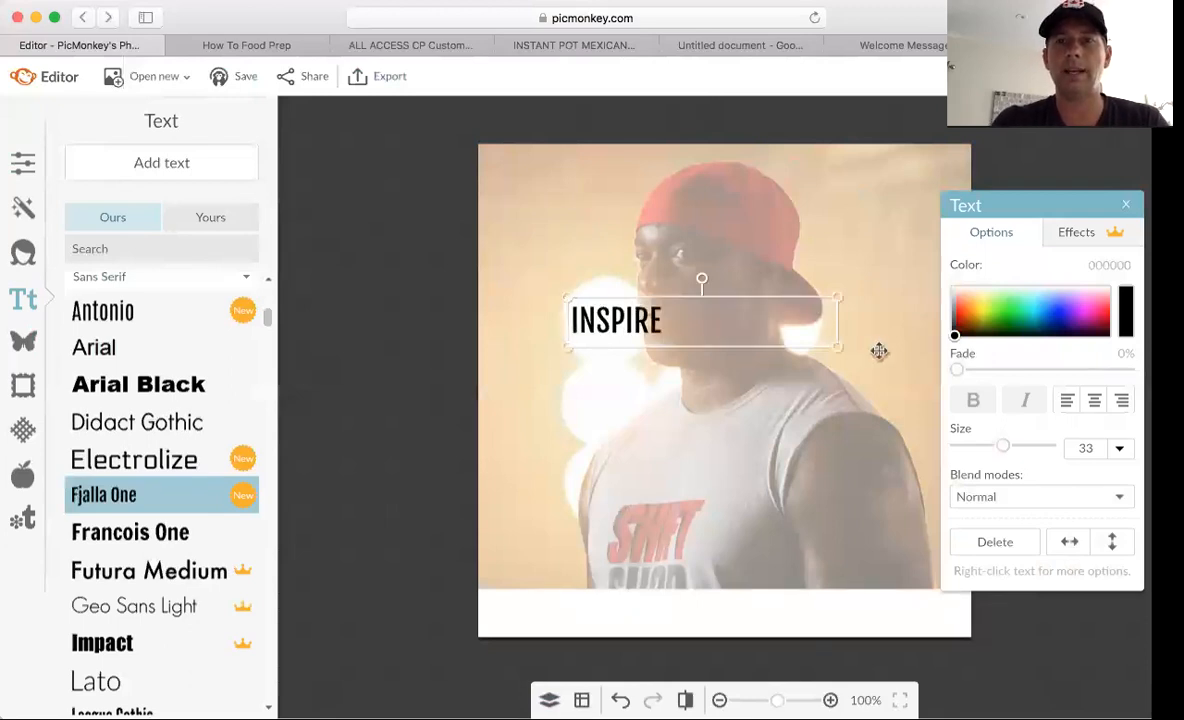
left_click_drag(830, 330, 553, 613)
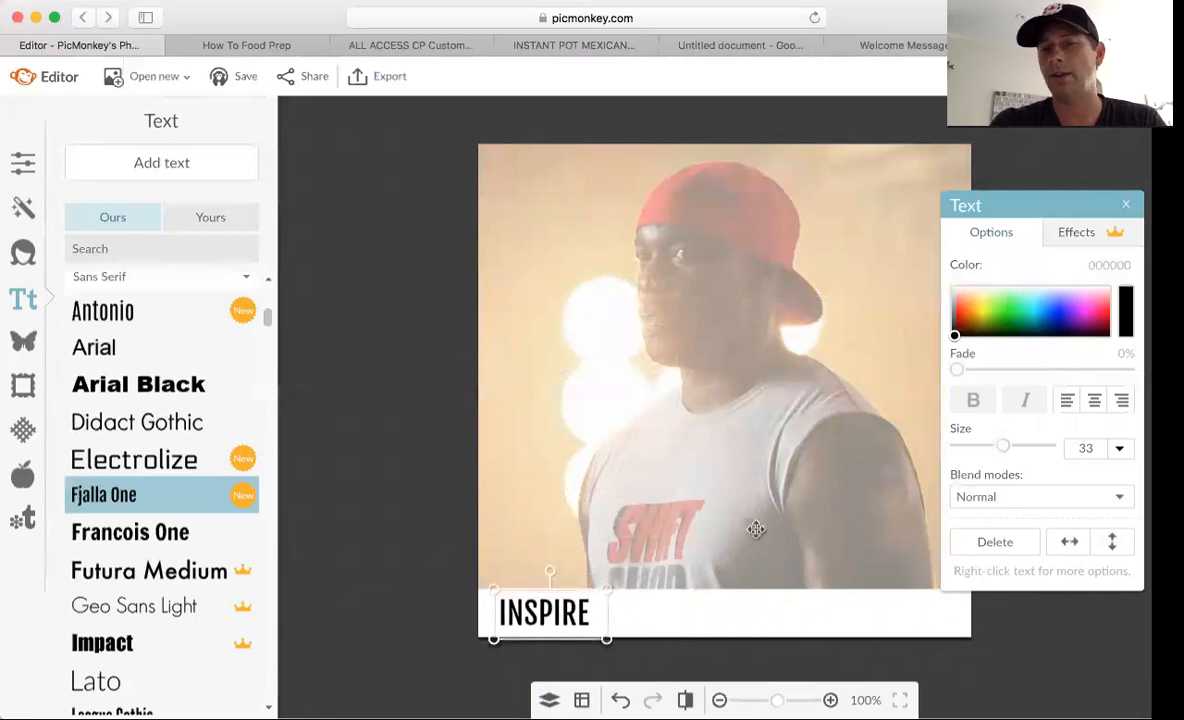
- Colour "INSPIRE" blue (4ab0ff) and give it a black drop shadow with a distance of 2
left_click(1021, 314)
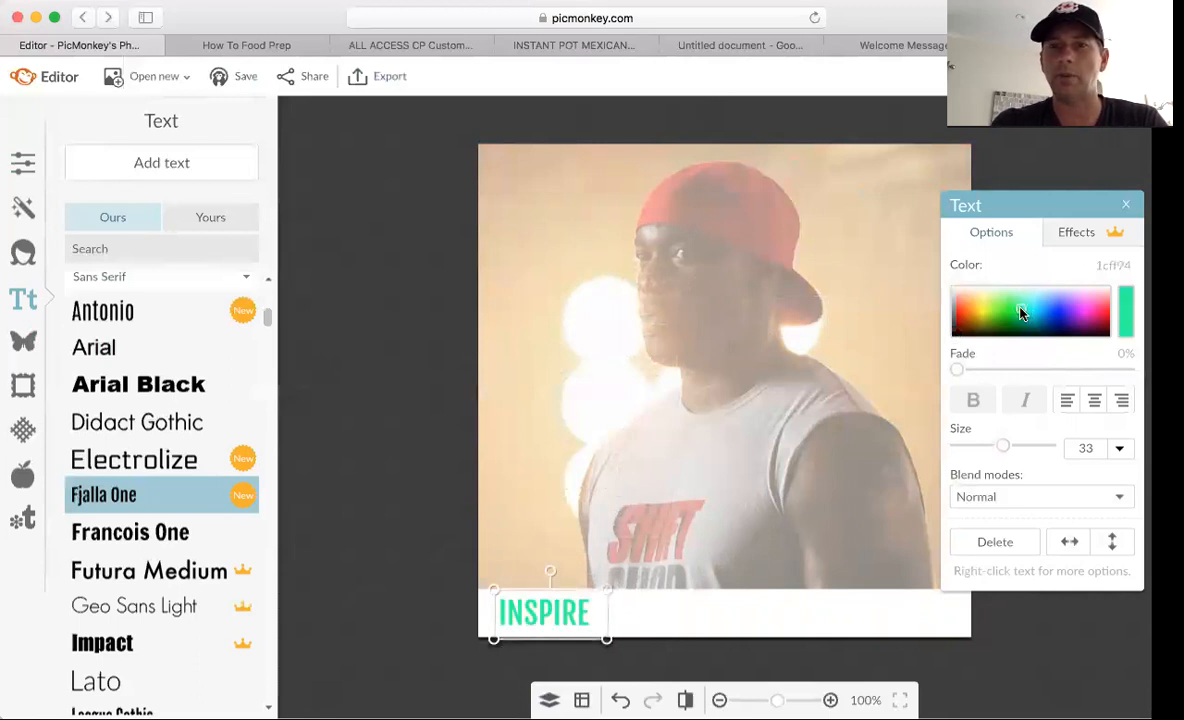
left_click(1044, 306)
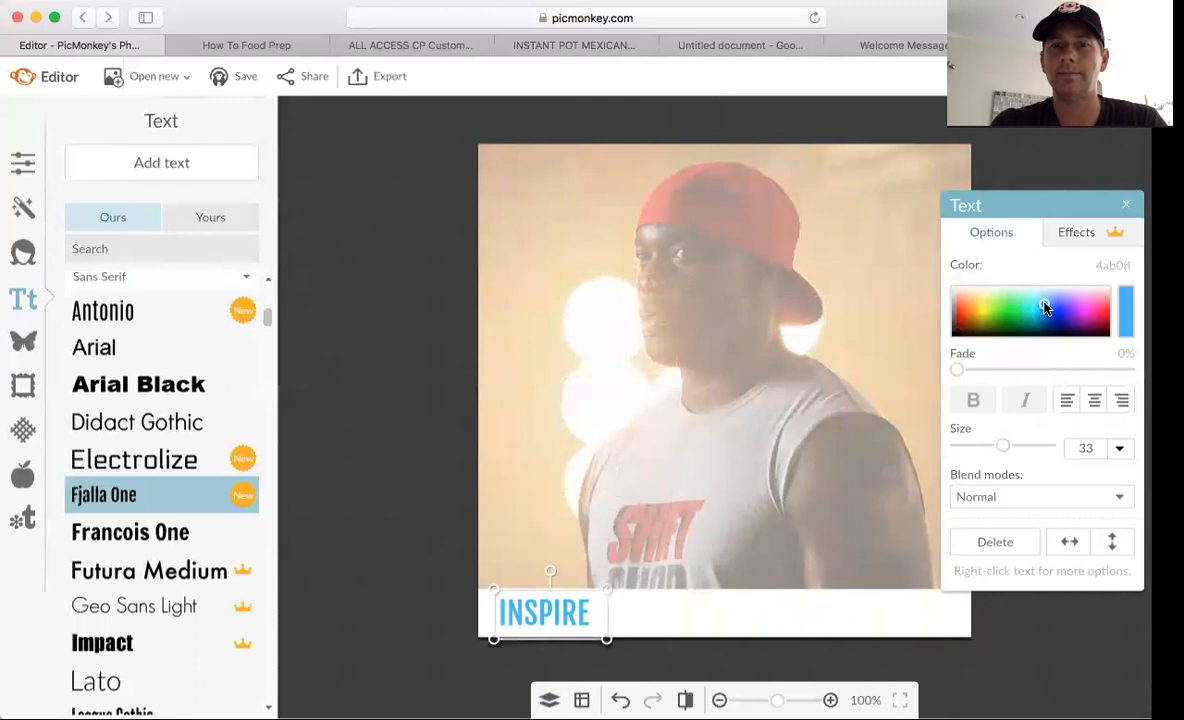
left_click(1065, 233)
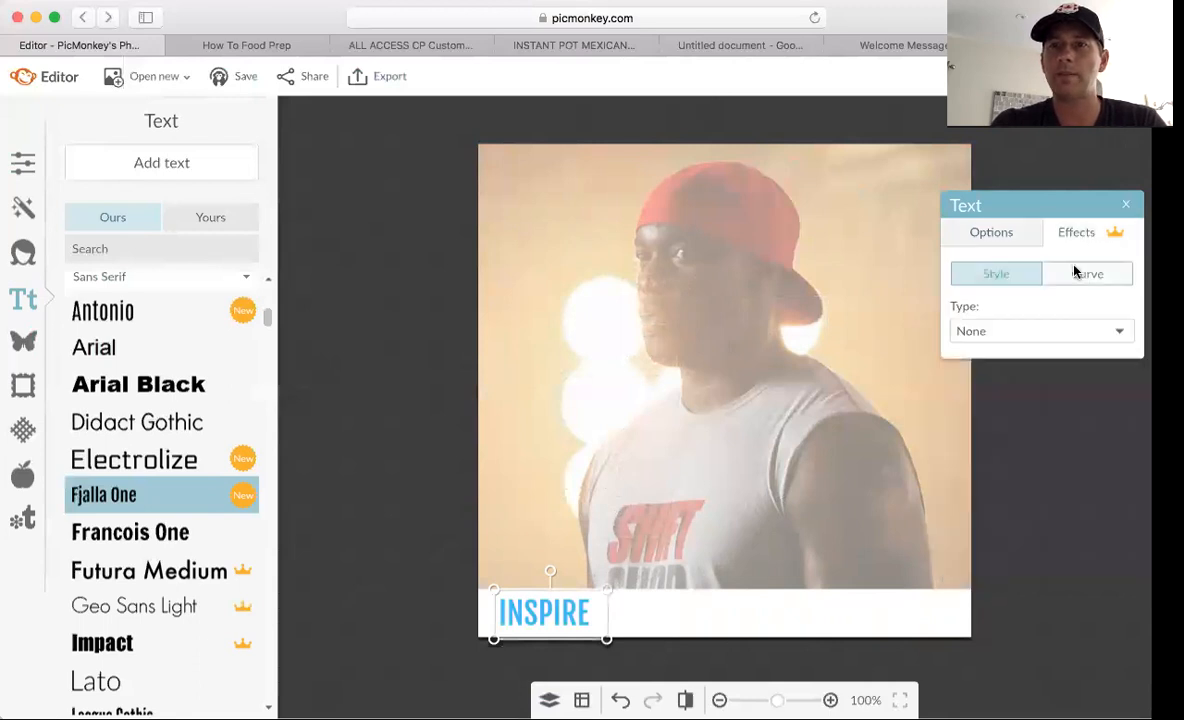
left_click(1026, 331)
left_click(1012, 376)
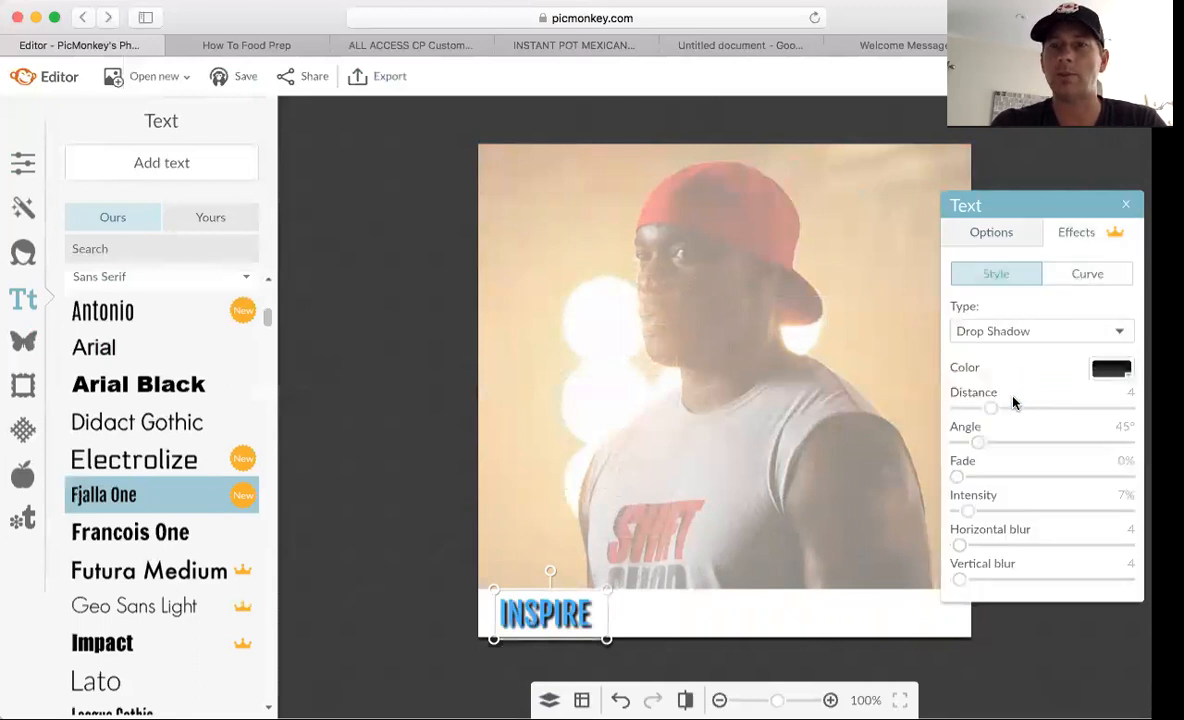
left_click_drag(994, 410, 976, 412)
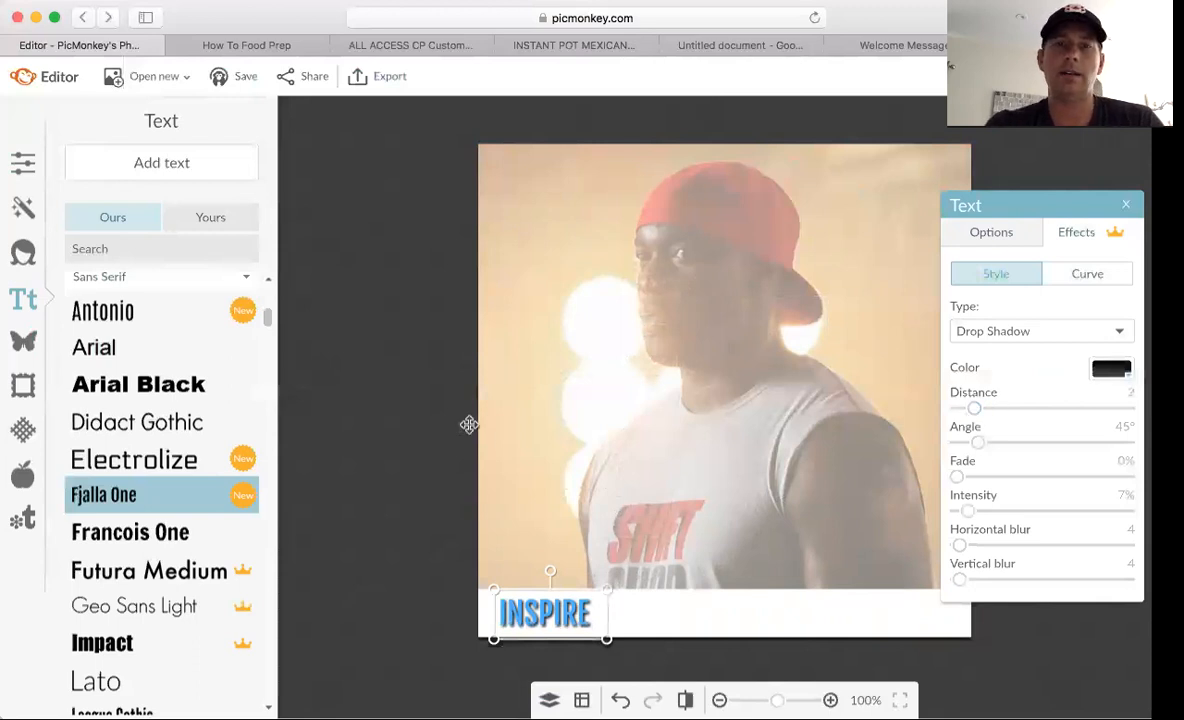
left_click(431, 522)
- Duplicate "INSPIRE" into the middle of the white band, change the copy to "MOTIVATE", and widen its box to fit one line
left_click(549, 614)
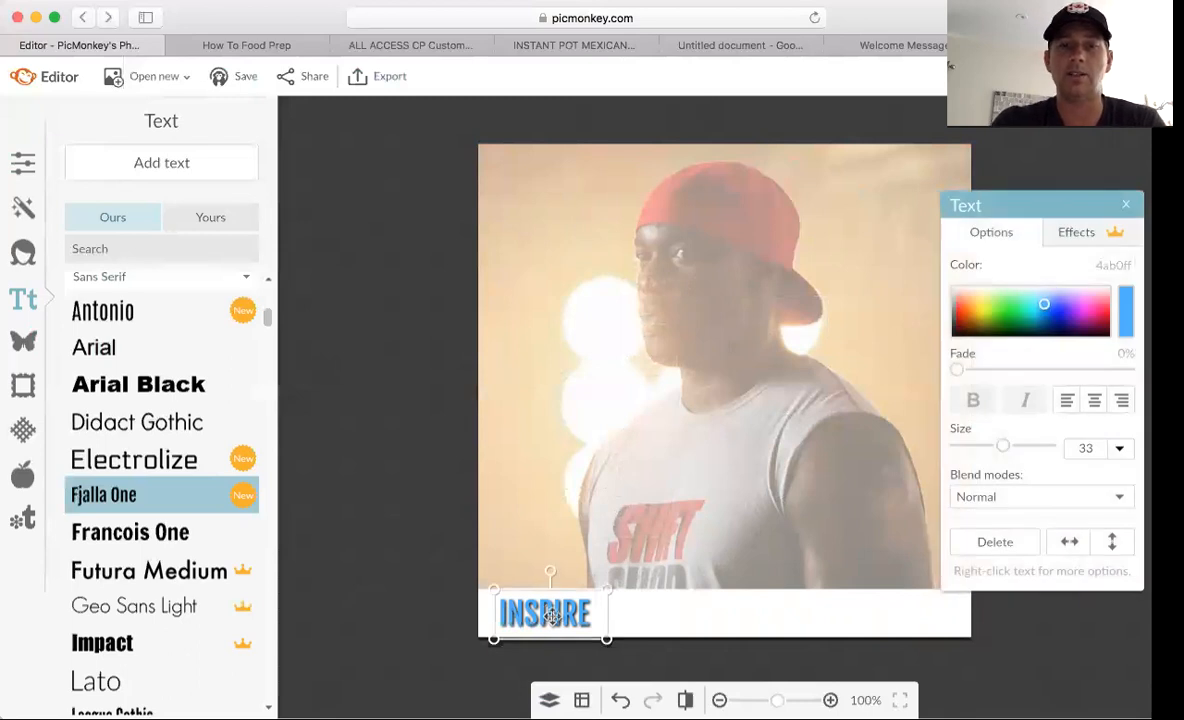
key("super+v")
left_click_drag(598, 628, 748, 603)
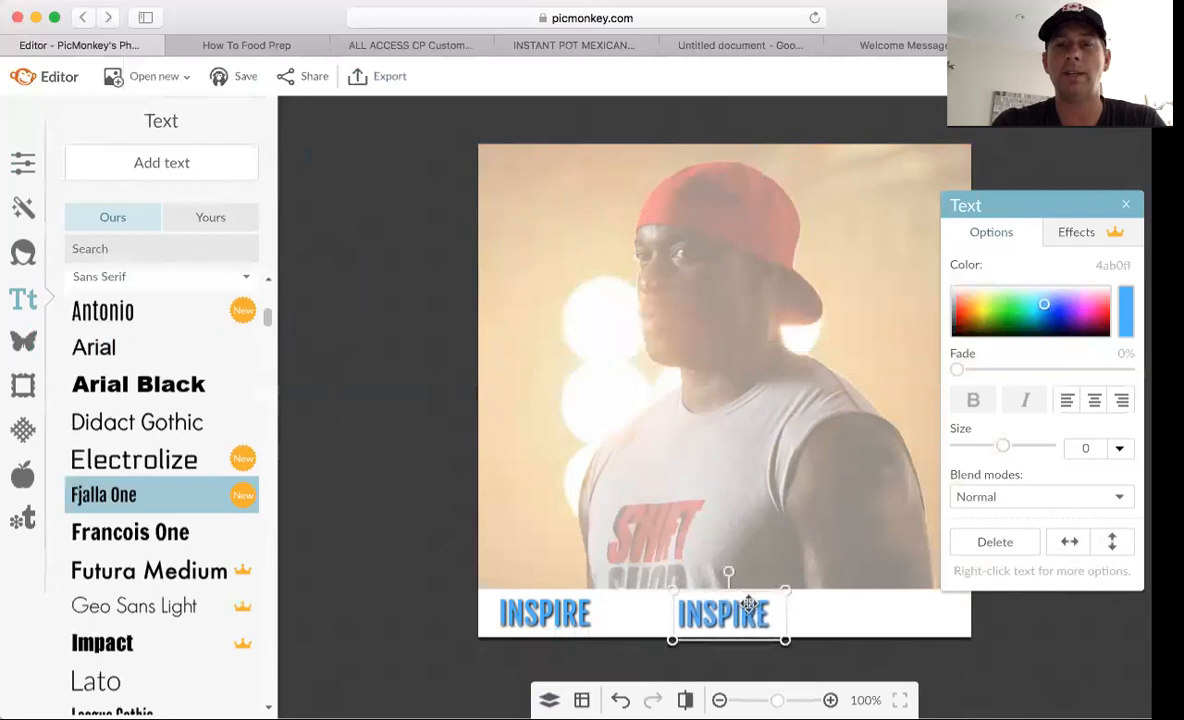
double_click(748, 603)
type("MOTIVATE")
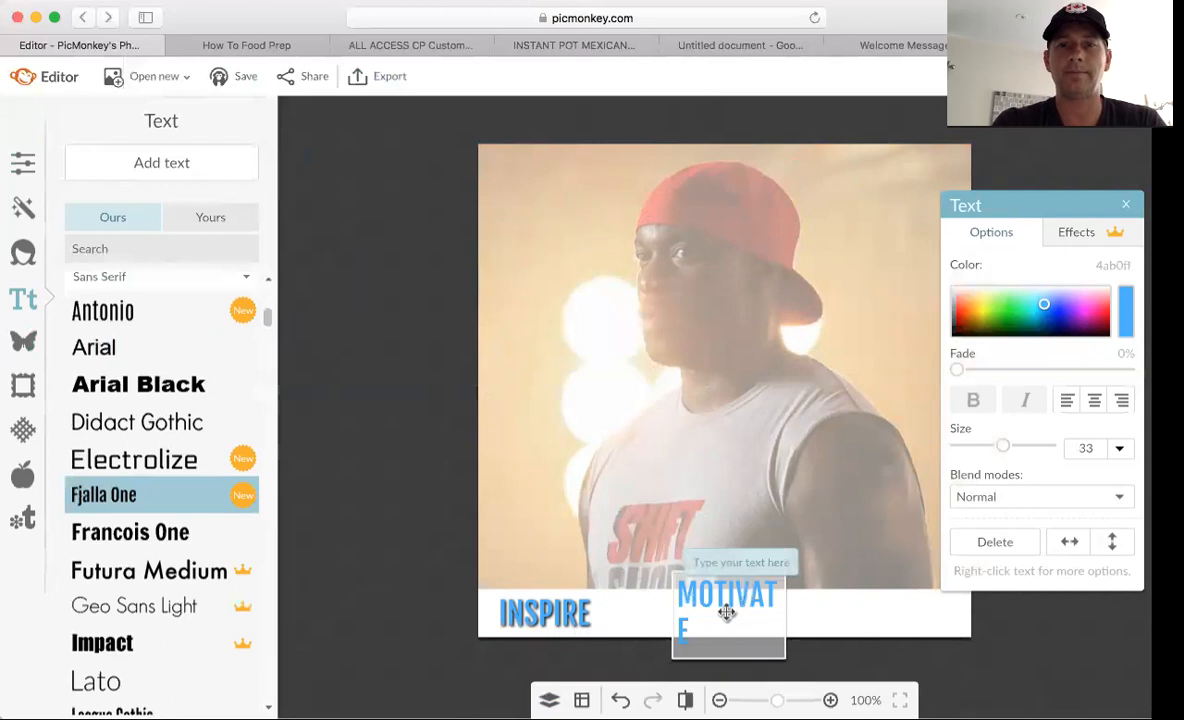
left_click(641, 593)
left_click_drag(670, 607, 732, 617)
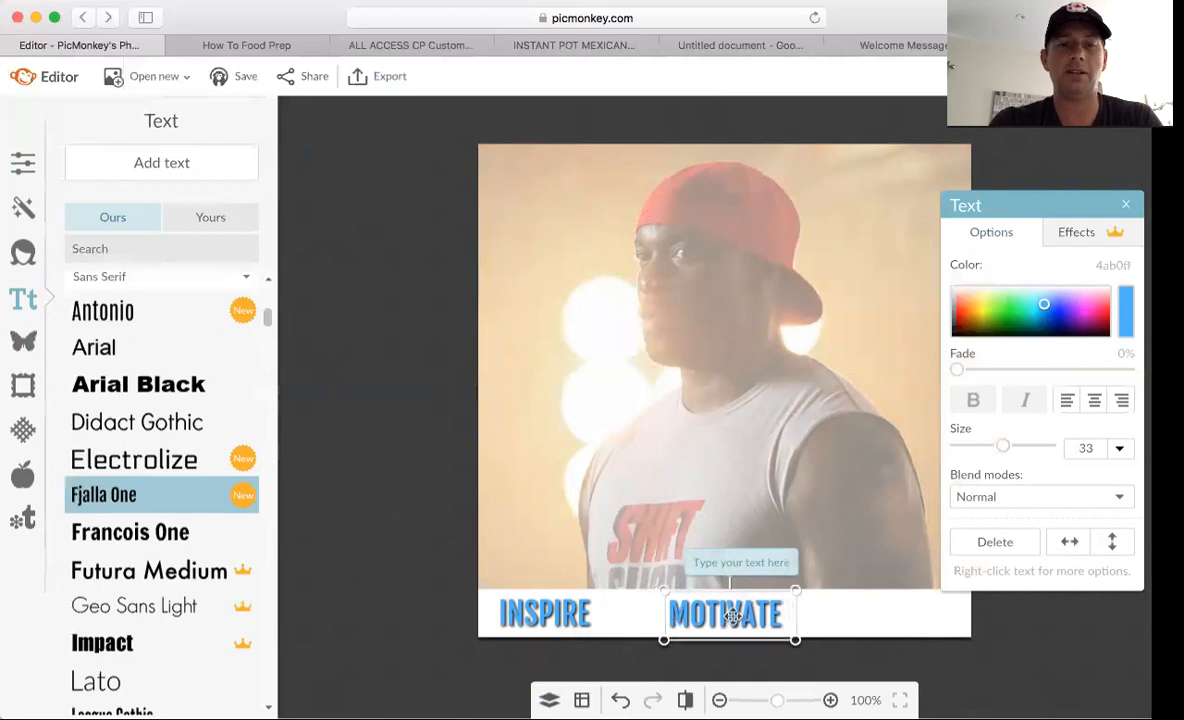
- Duplicate "INSPIRE" at the right end of the white band and change the copy to "SWEAT"
key("super+v")
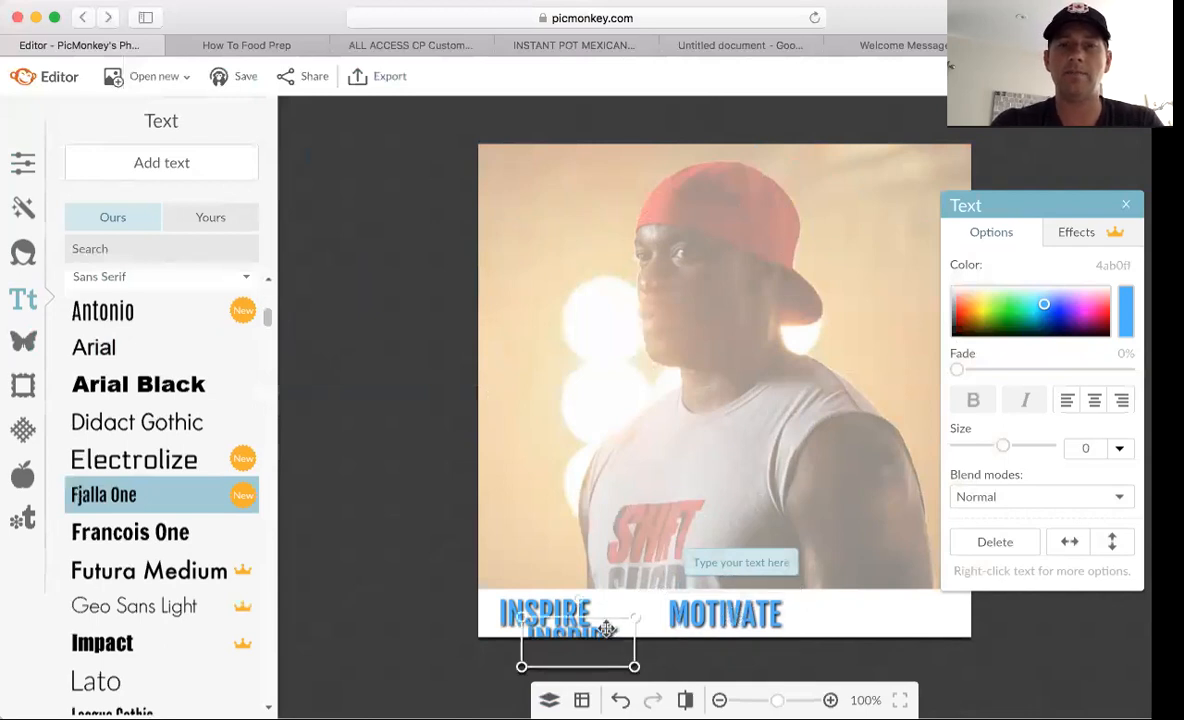
left_click_drag(607, 628, 935, 601)
double_click(911, 615)
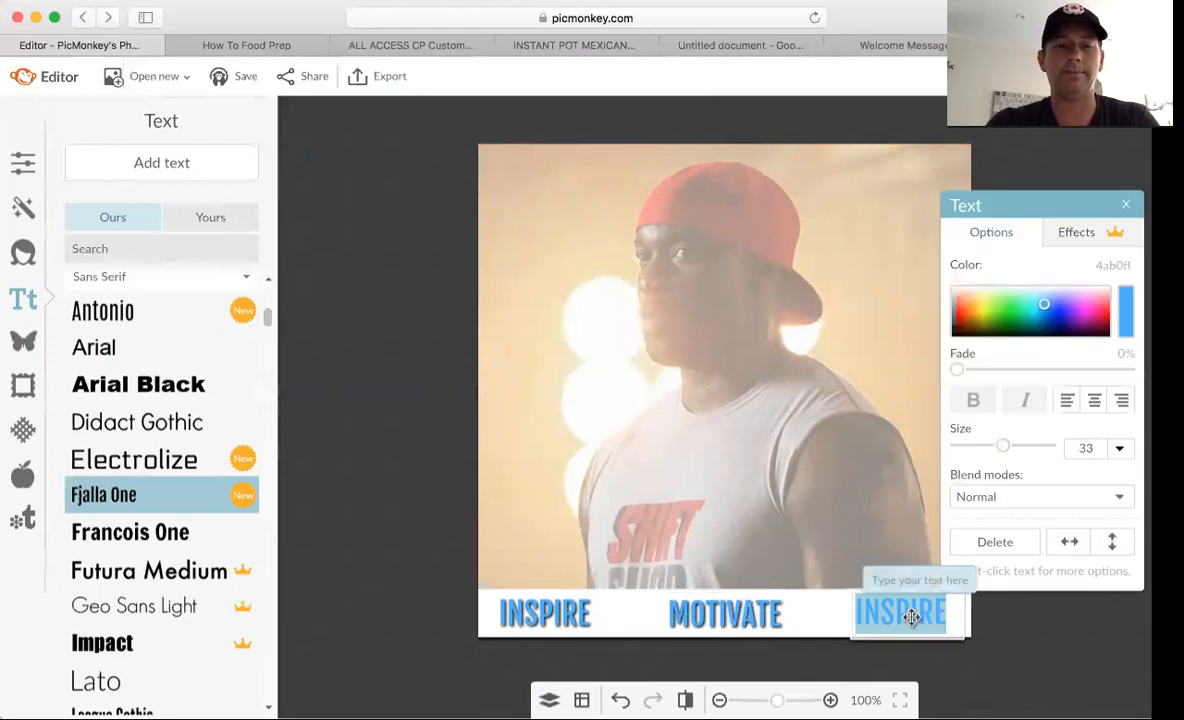
type("SWEAT")
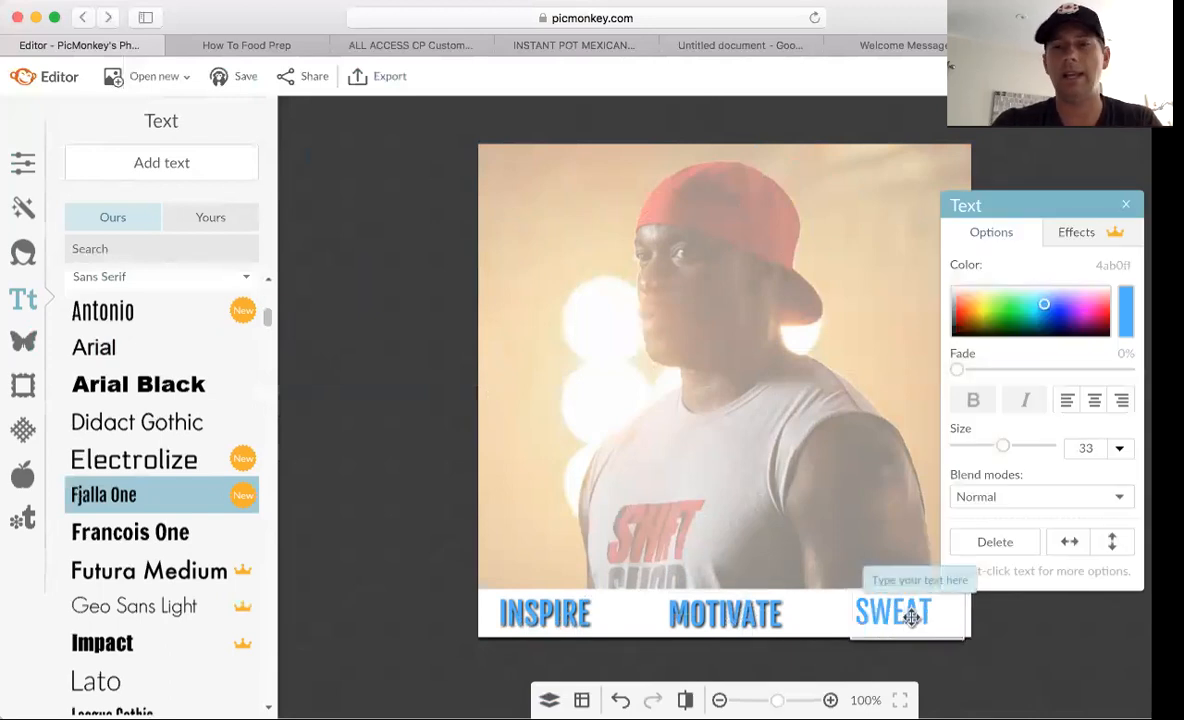
left_click(999, 624)
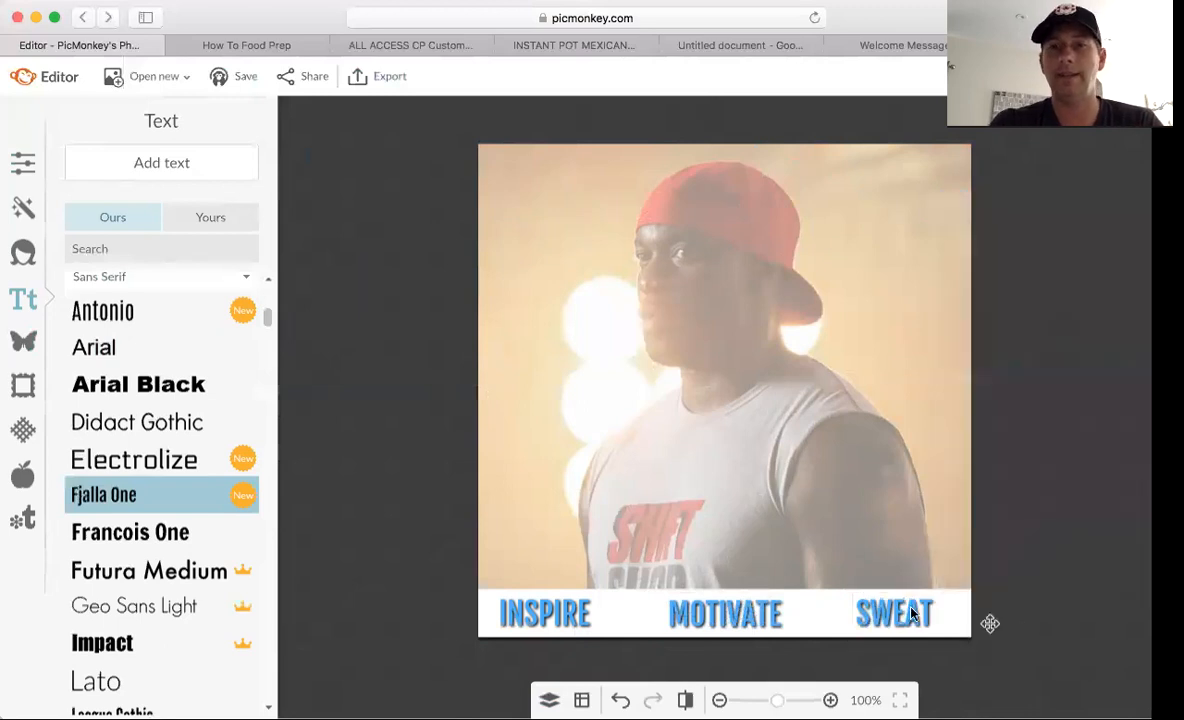
- Shift "SWEAT" and "MOTIVATE" slightly to the right to even out the word spacing in the white band
left_click_drag(895, 614, 917, 612)
left_click(745, 615)
left_click_drag(745, 615, 748, 614)
left_click(404, 420)
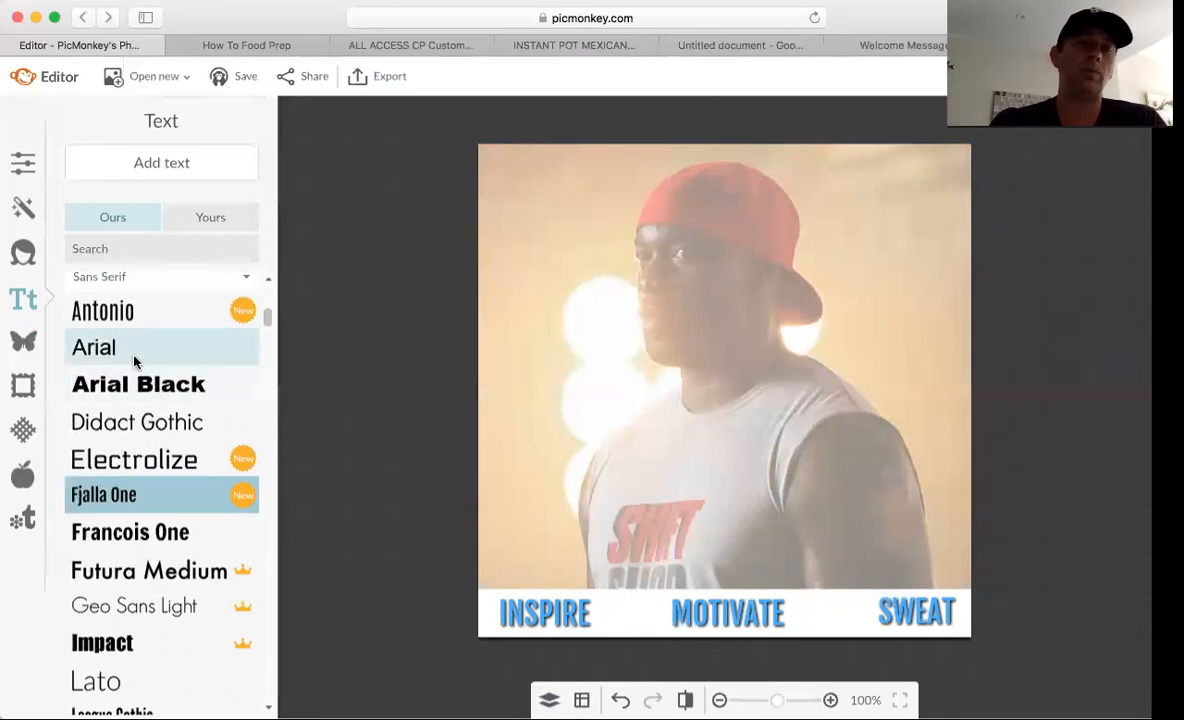
- Add the caption "Sweaty Selfie Day!" to the photo in the CoffeeBreak font
scroll(265, 315, "down", 2)
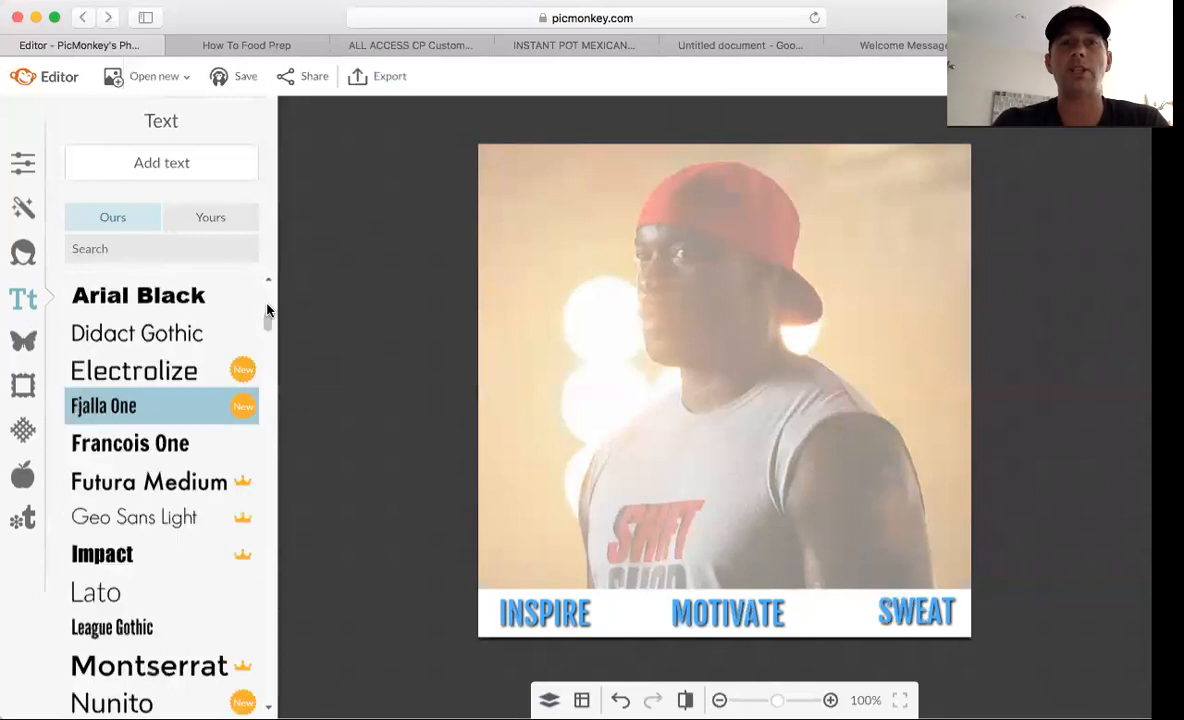
left_click_drag(267, 320, 268, 283)
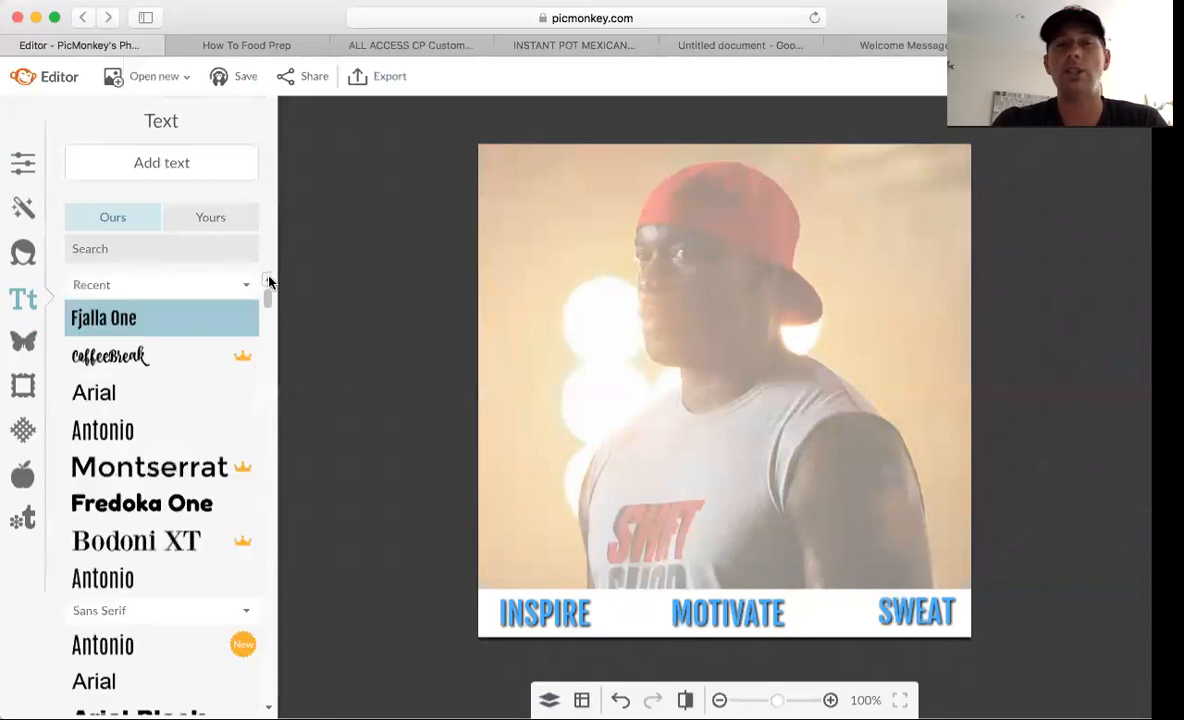
left_click(130, 354)
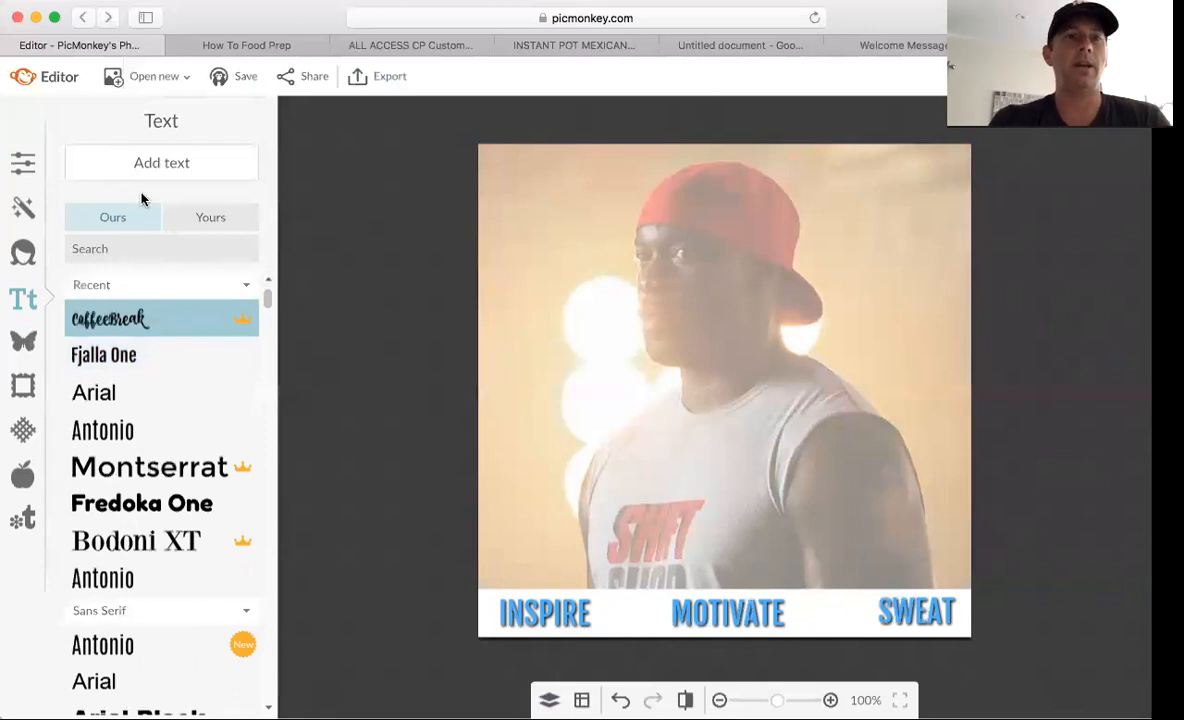
left_click(158, 166)
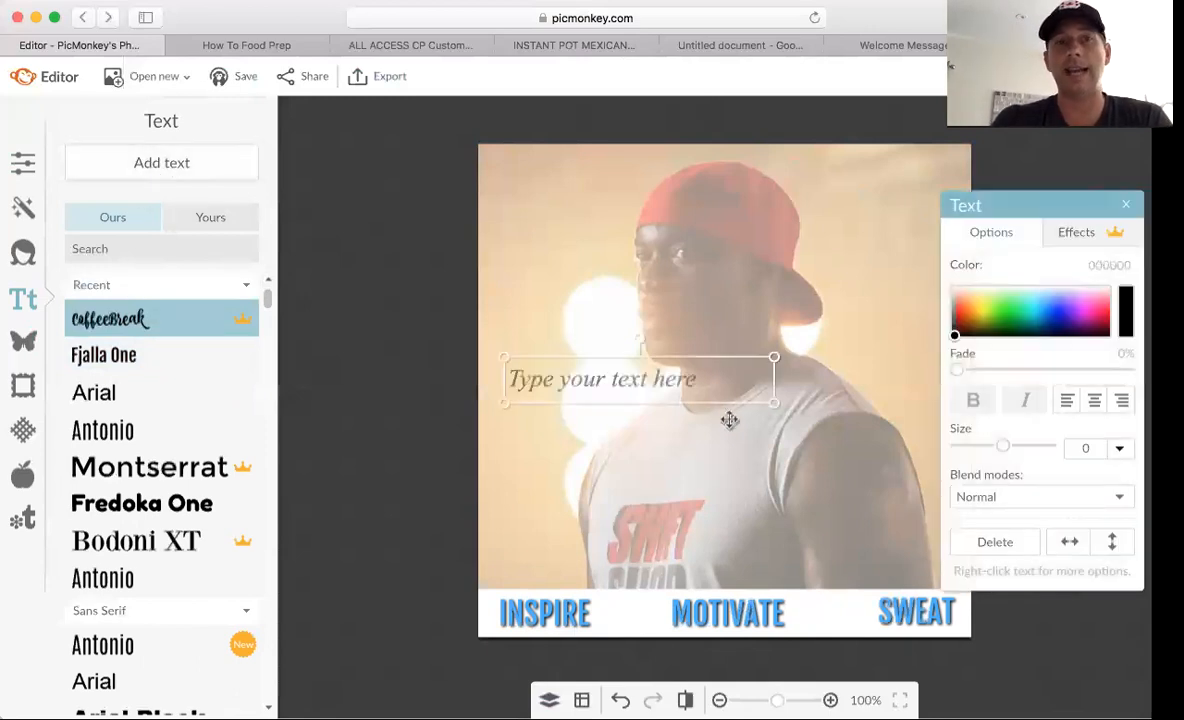
left_click(656, 380)
type("swea")
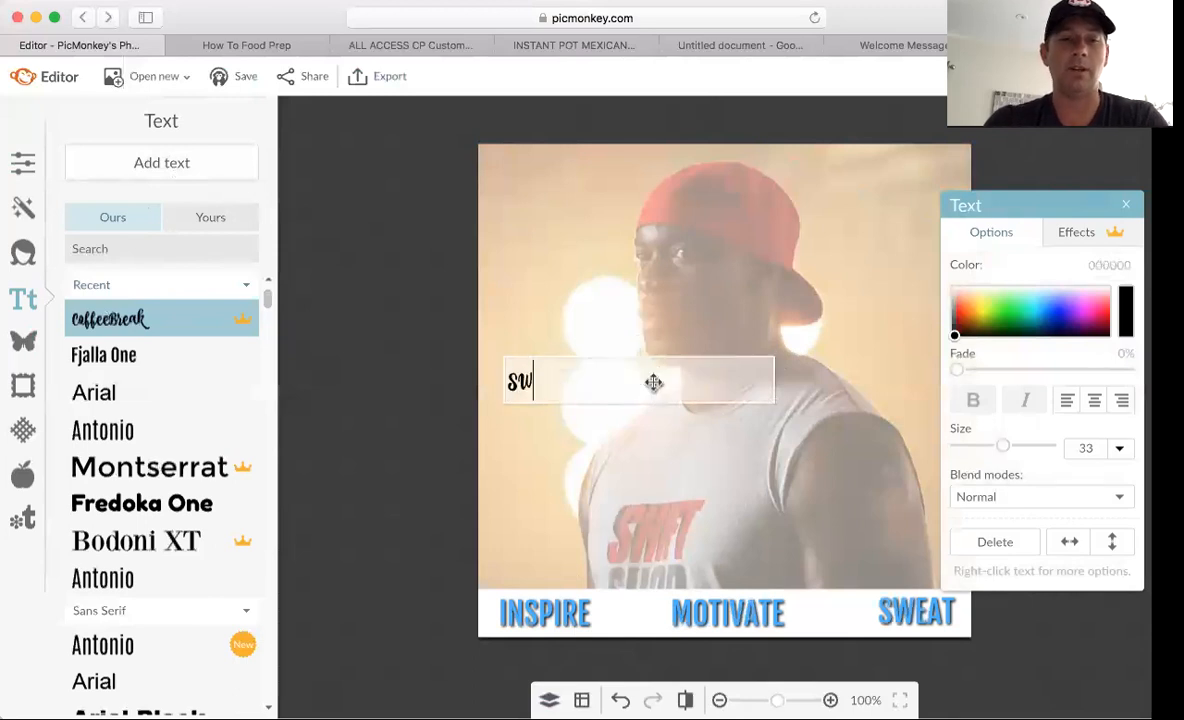
key("BackSpace")
key("BackSpace")
key("BackSpace")
type("weaty Se")
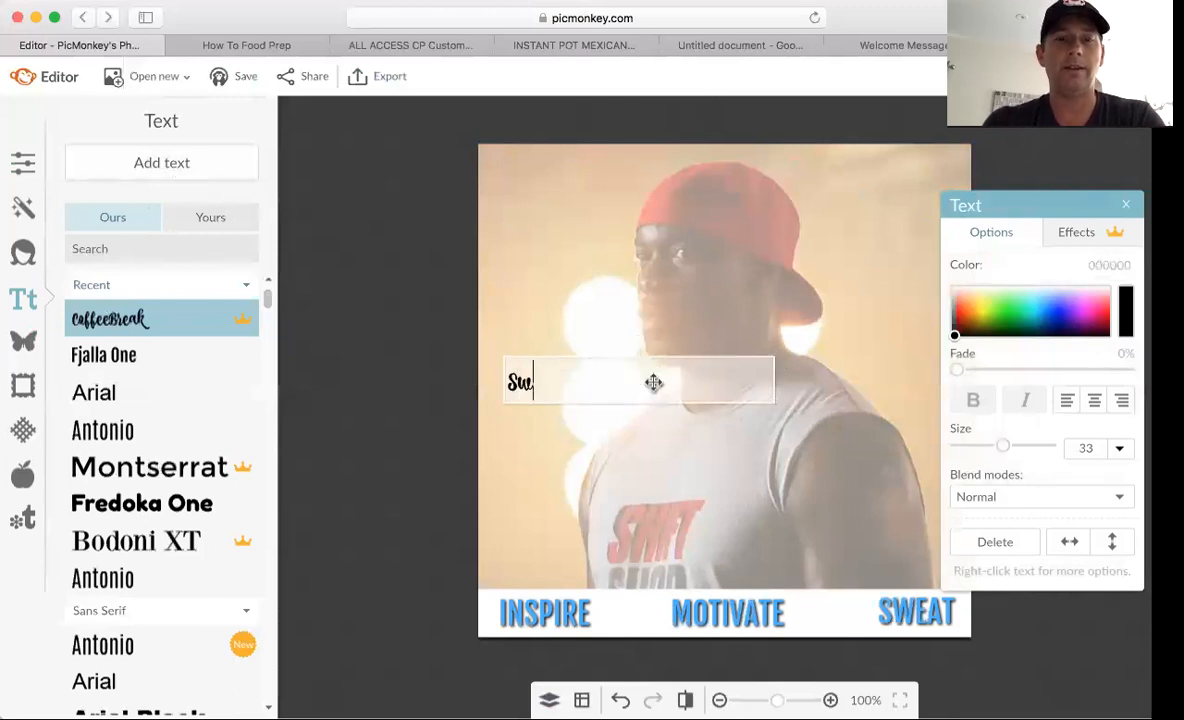
type("lfie Day")
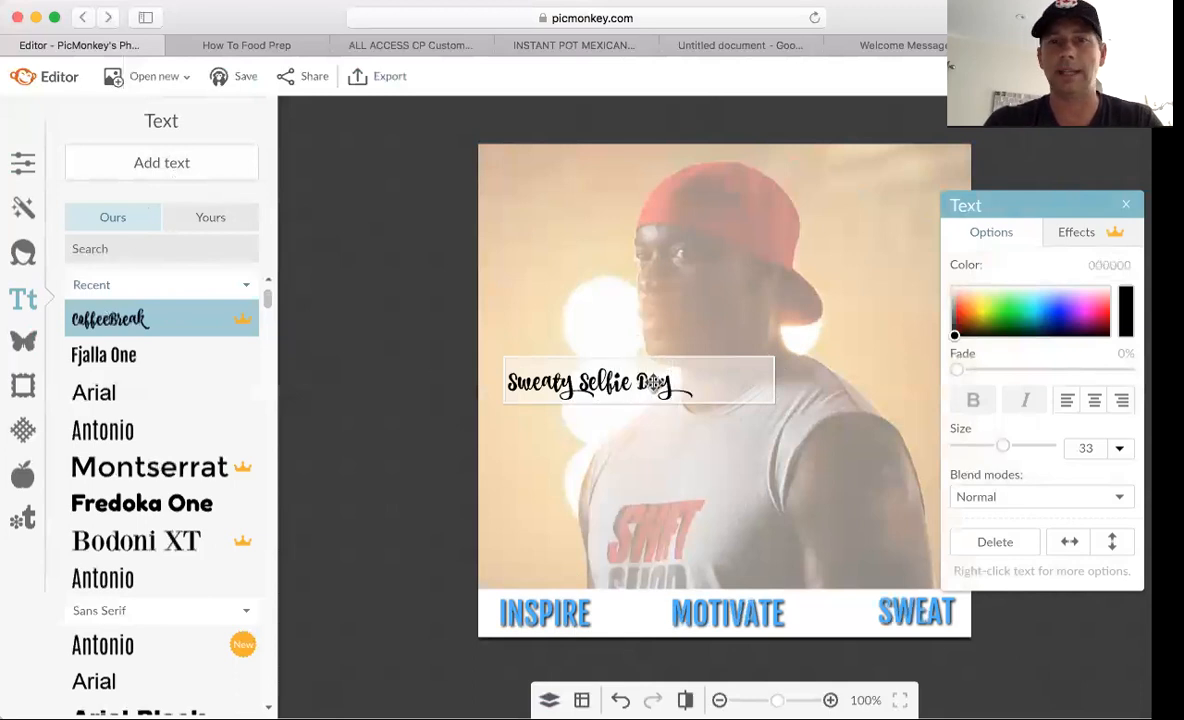
type("!")
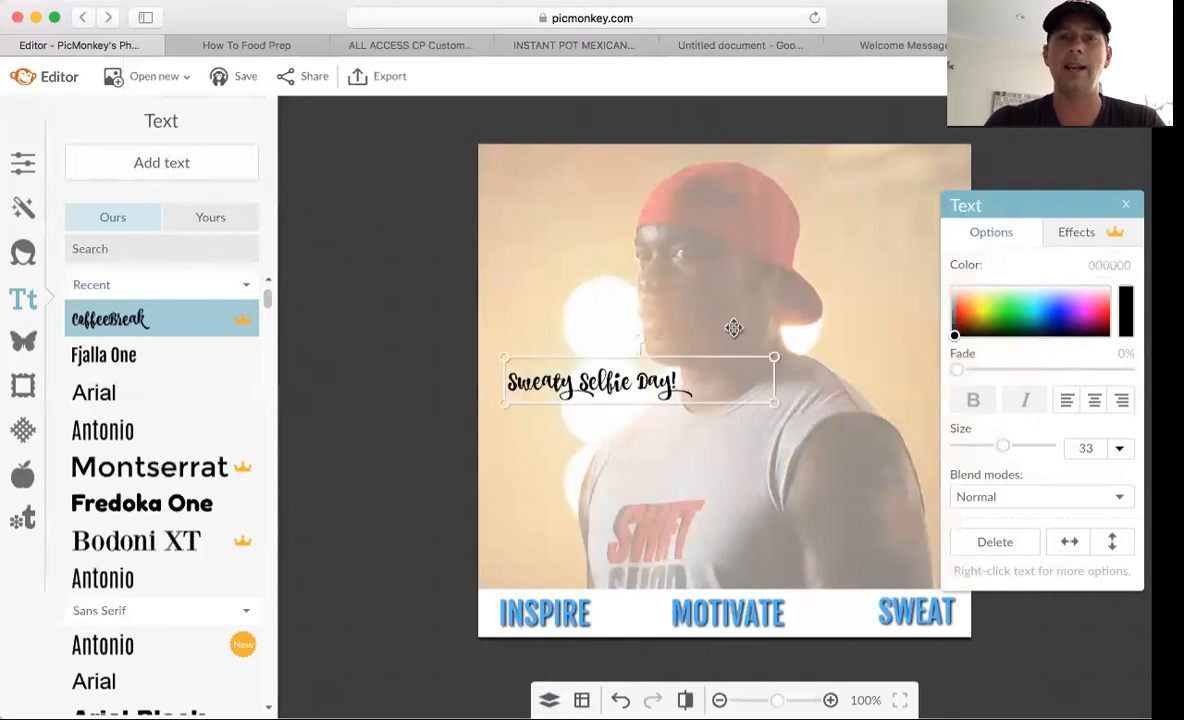
- Tilt the "Sweaty Selfie Day!" caption upward to the right and enlarge it to size 61 across the photo's middle
left_click_drag(637, 336, 624, 336)
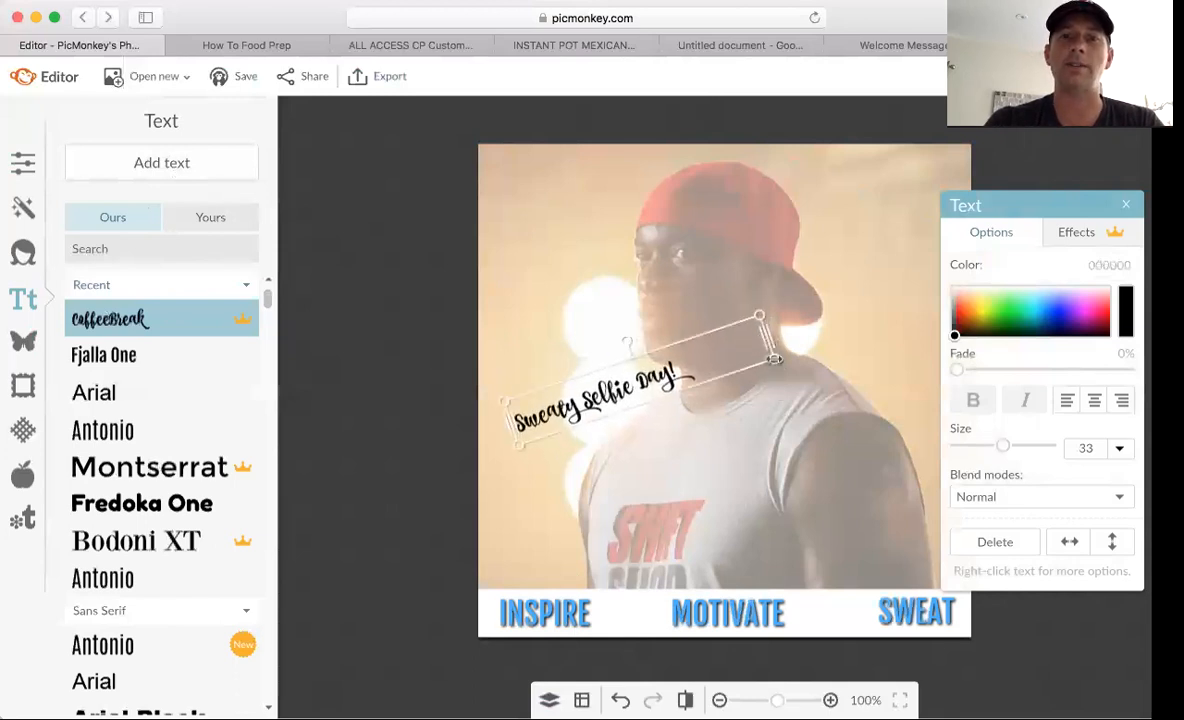
left_click_drag(776, 360, 1012, 383)
mouse_move(791, 368)
left_mouse_down()
mouse_move(818, 358)
mouse_move(808, 355)
left_mouse_up()
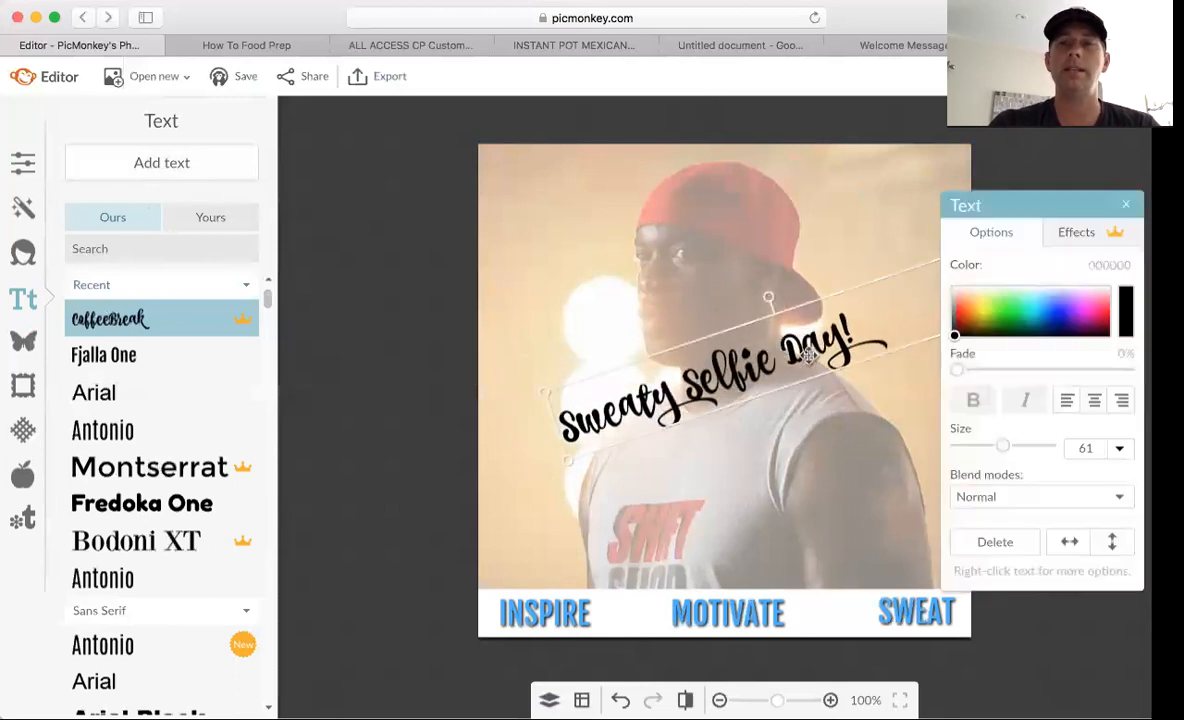
- Colour the "Sweaty Selfie Day!" caption off-white (f5f5f5) and give it a drop shadow
left_click_drag(955, 338, 955, 290)
left_click(1076, 236)
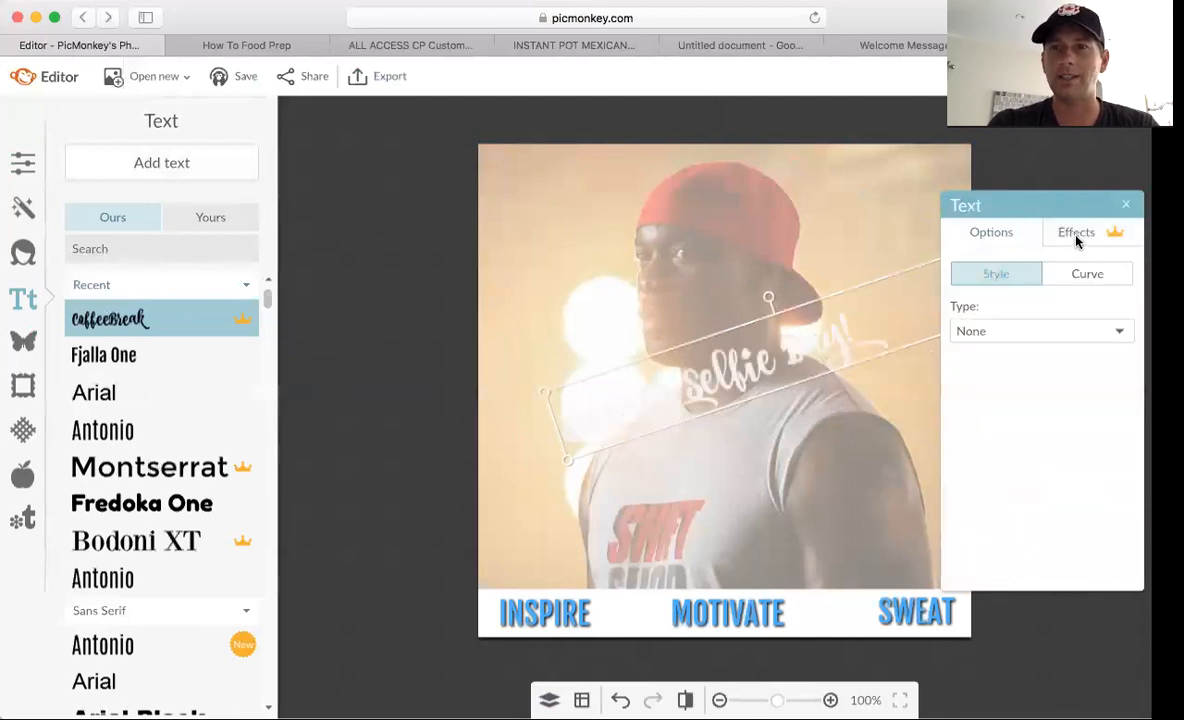
left_click(1034, 329)
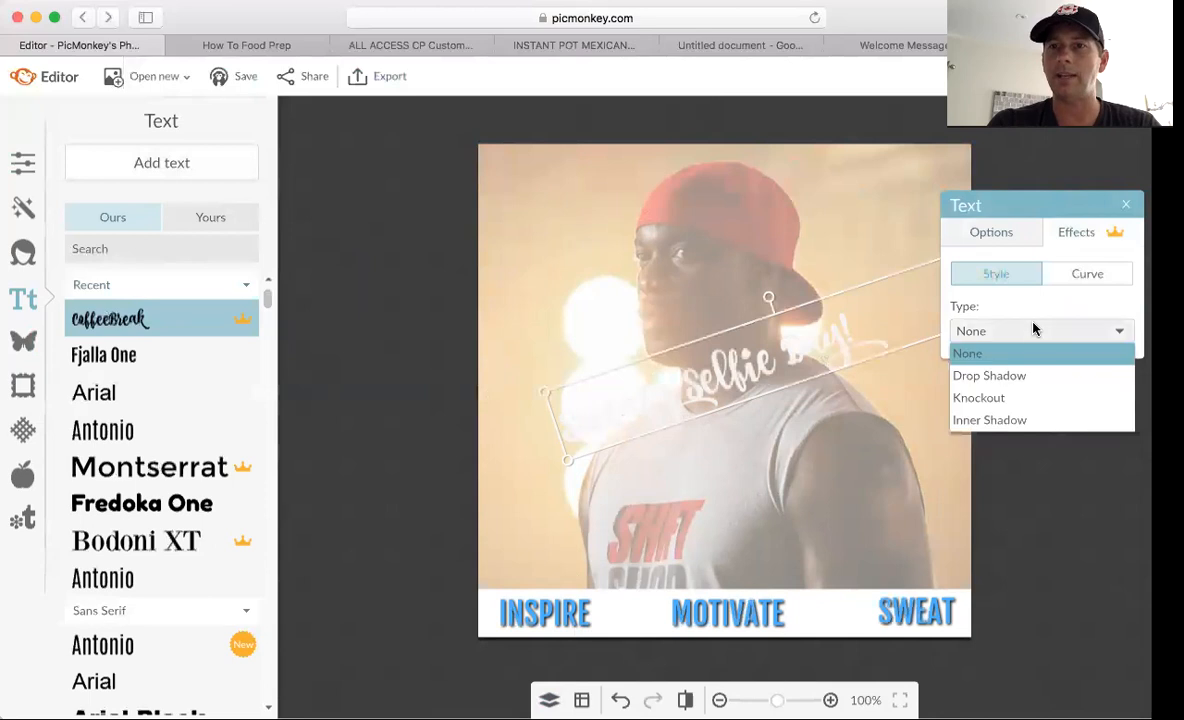
left_click(1015, 374)
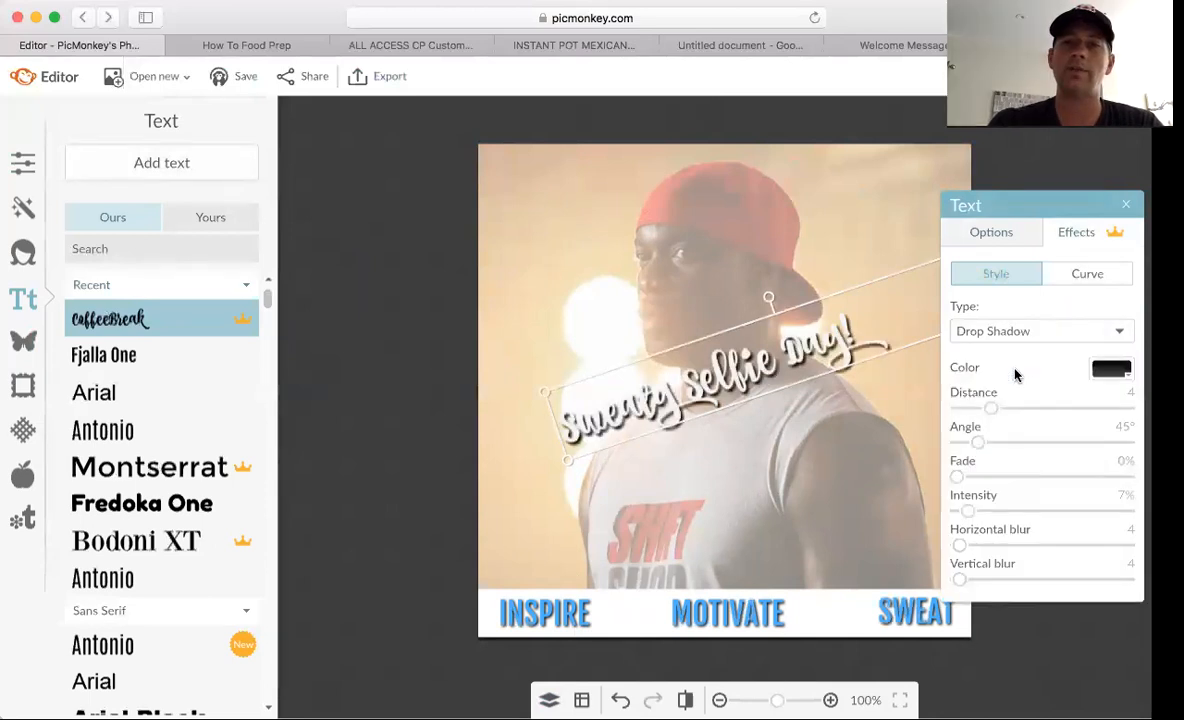
- Sample the blue of "MOTIVATE" for the caption's drop shadow and move the caption to the photo's upper left
left_click(1107, 372)
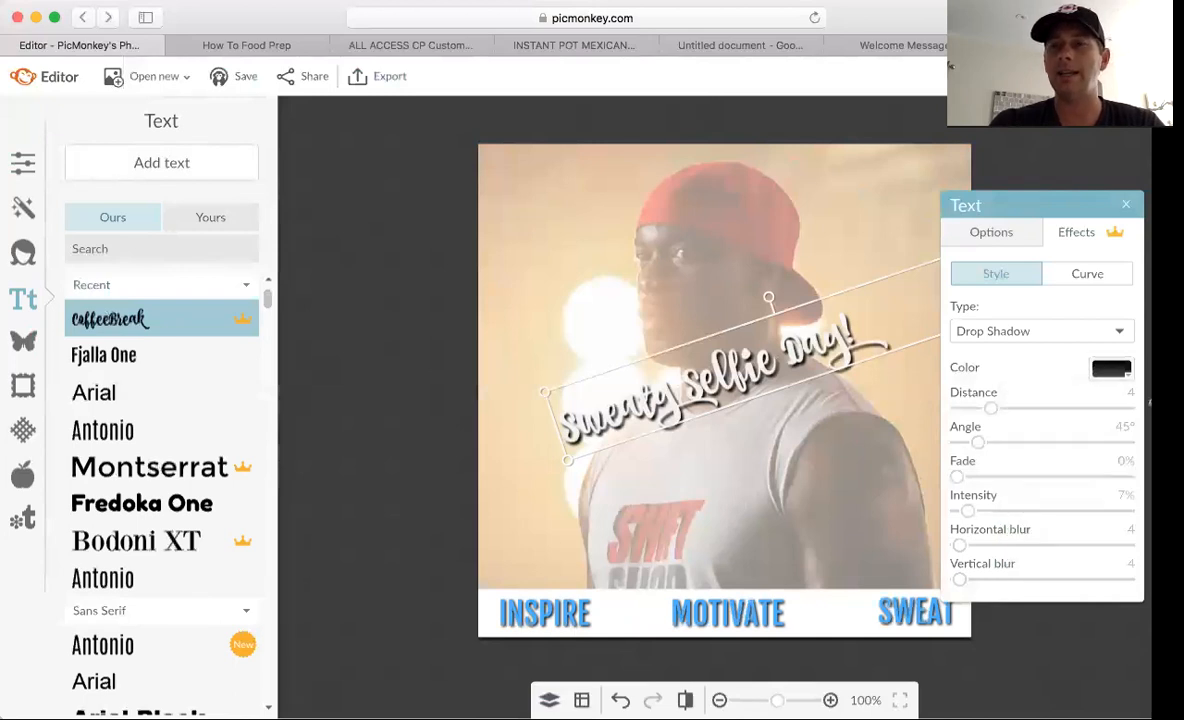
left_click(766, 608)
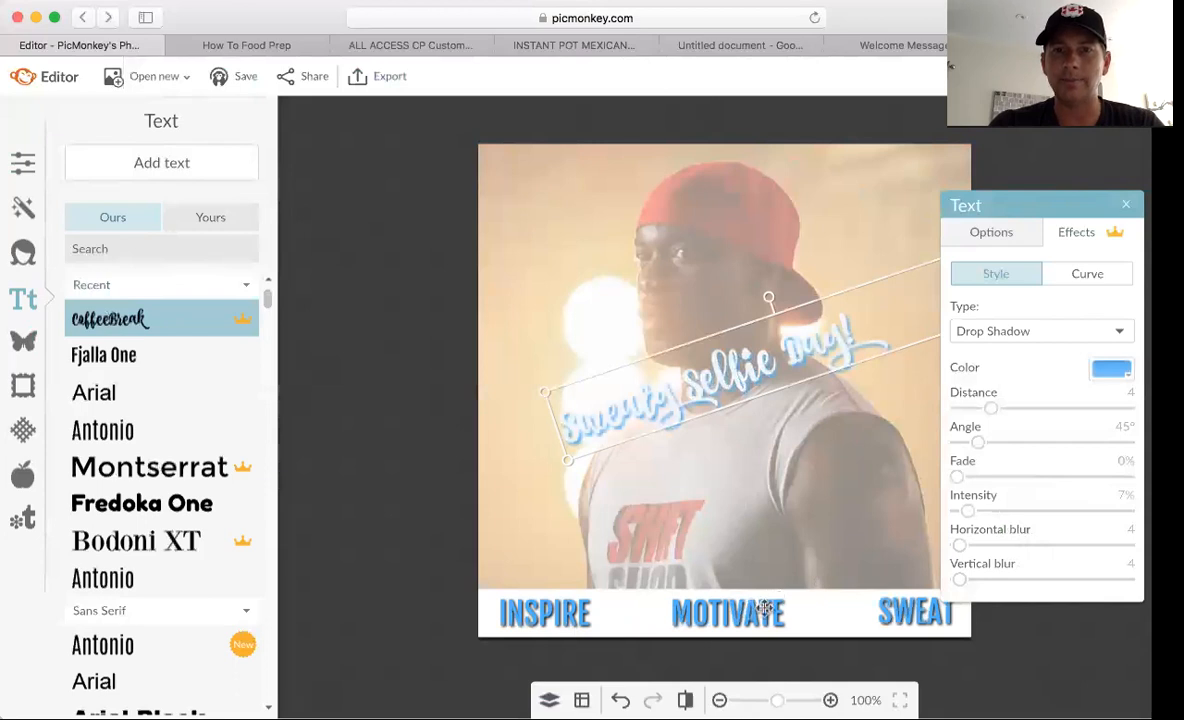
left_click_drag(737, 365, 678, 197)
left_click(404, 228)
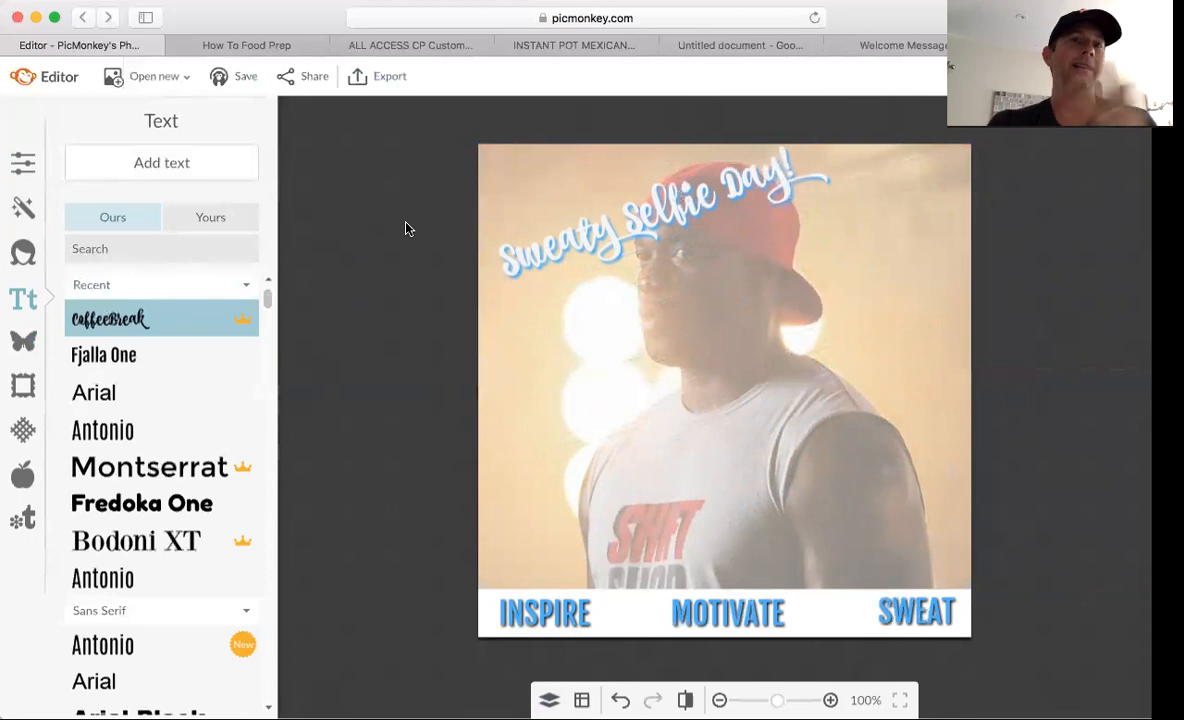
- Replace the tilted caption's text with "FLEX FRIDAY" and nudge the faded white overlay slightly up and to the right
left_click(600, 233)
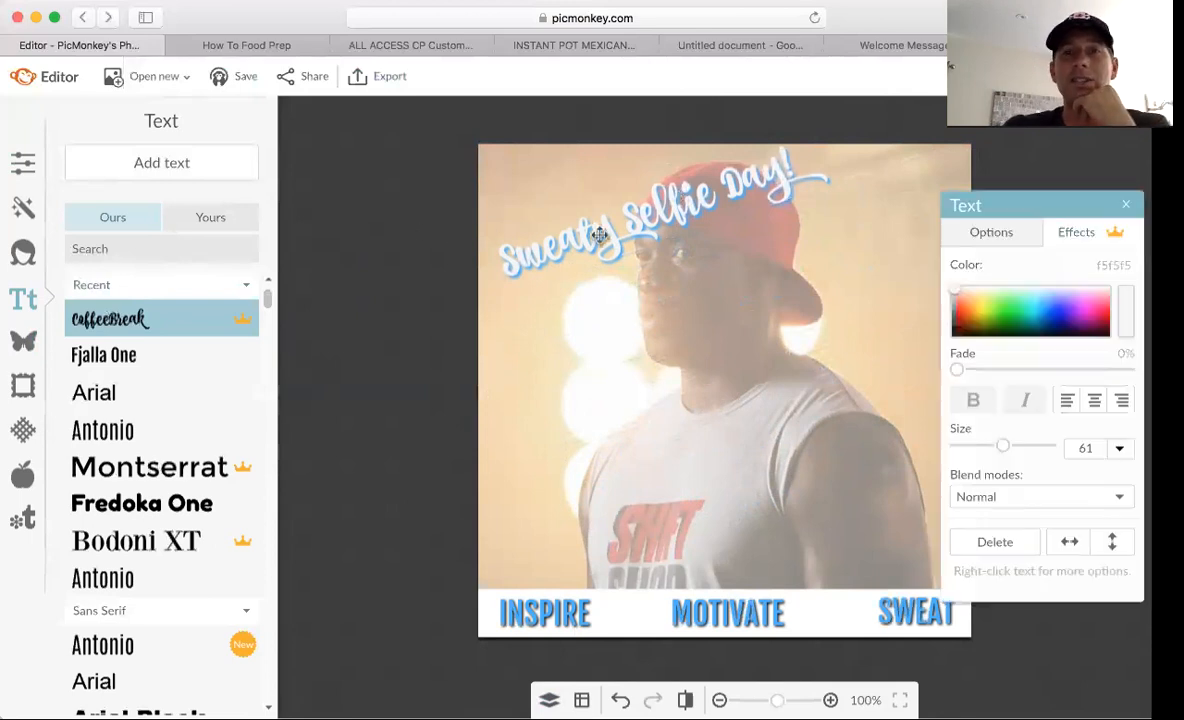
double_click(667, 205)
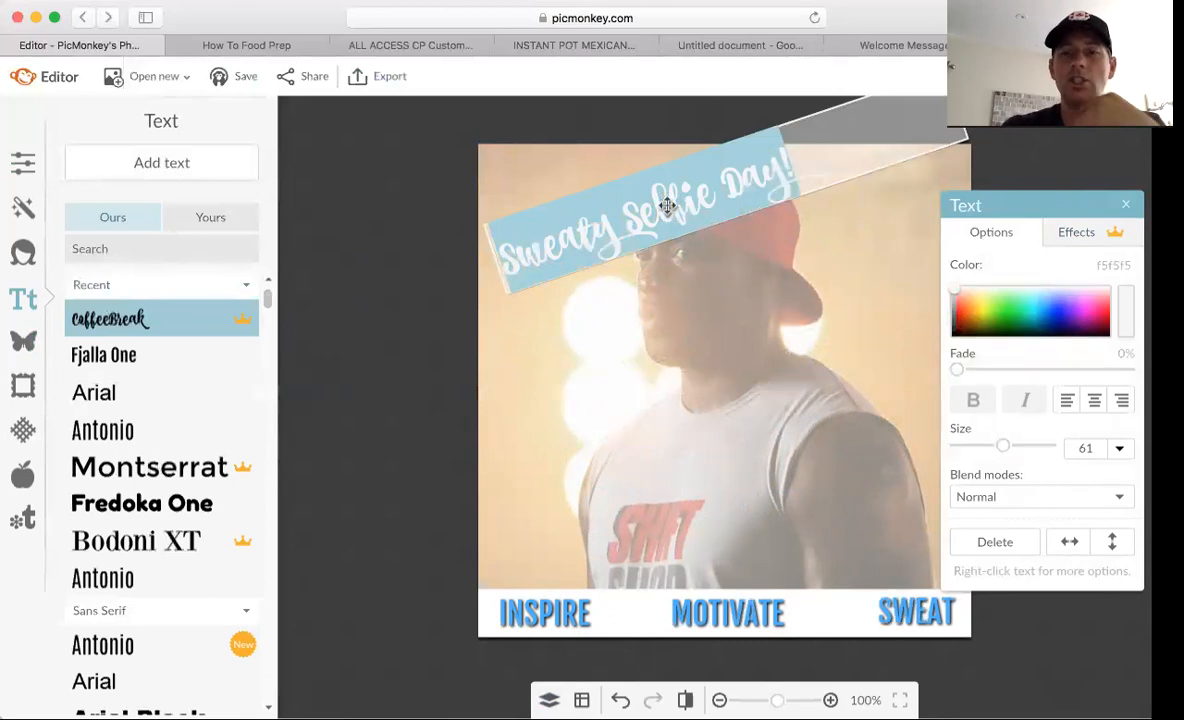
type("Just Do It")
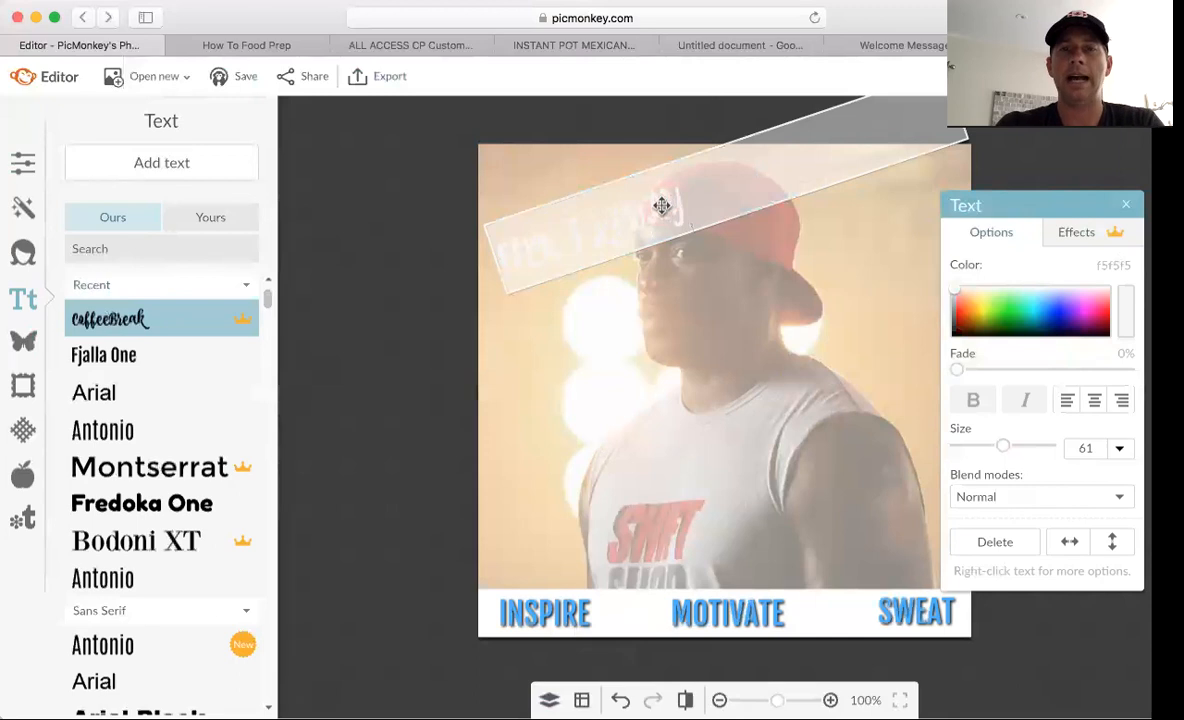
left_click(641, 295)
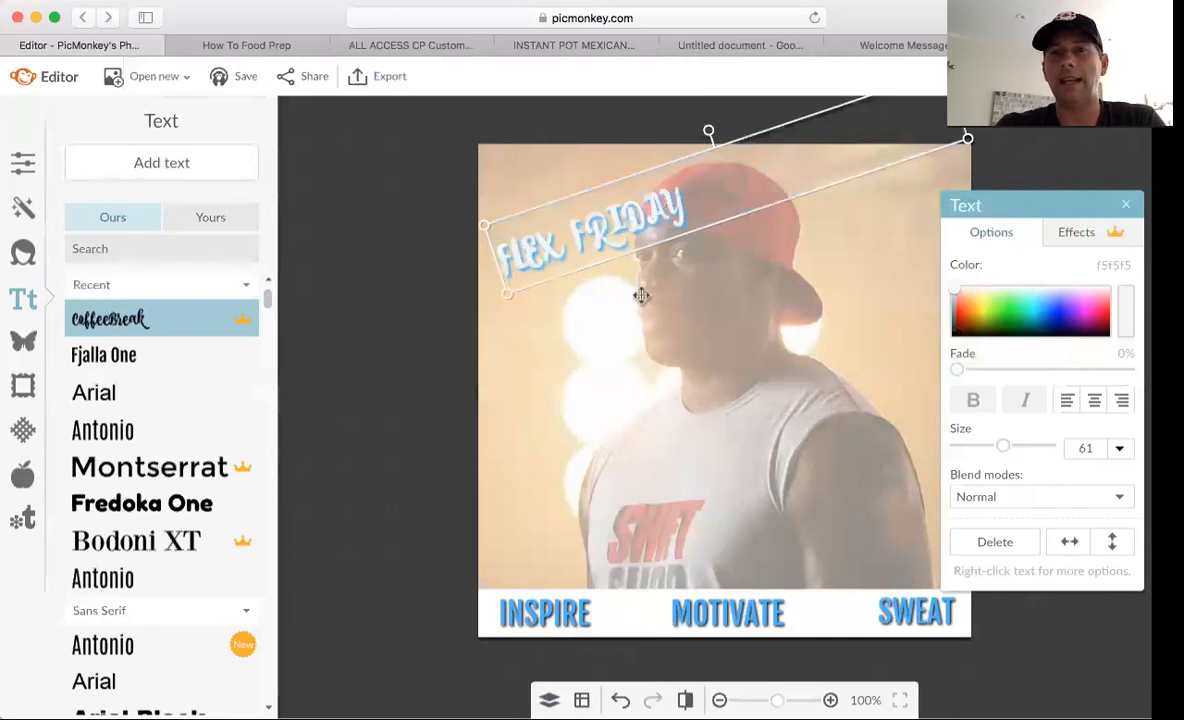
left_click(574, 344)
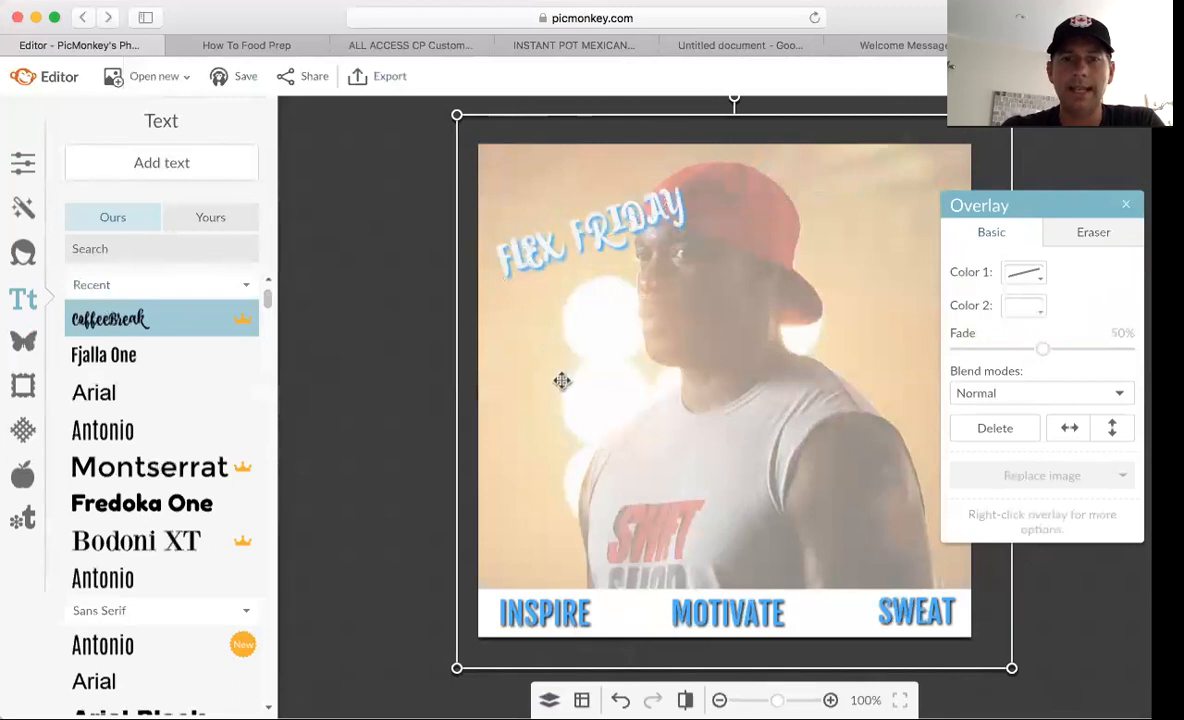
mouse_move(558, 394)
left_mouse_down()
mouse_move(634, 391)
mouse_move(564, 390)
left_mouse_up()
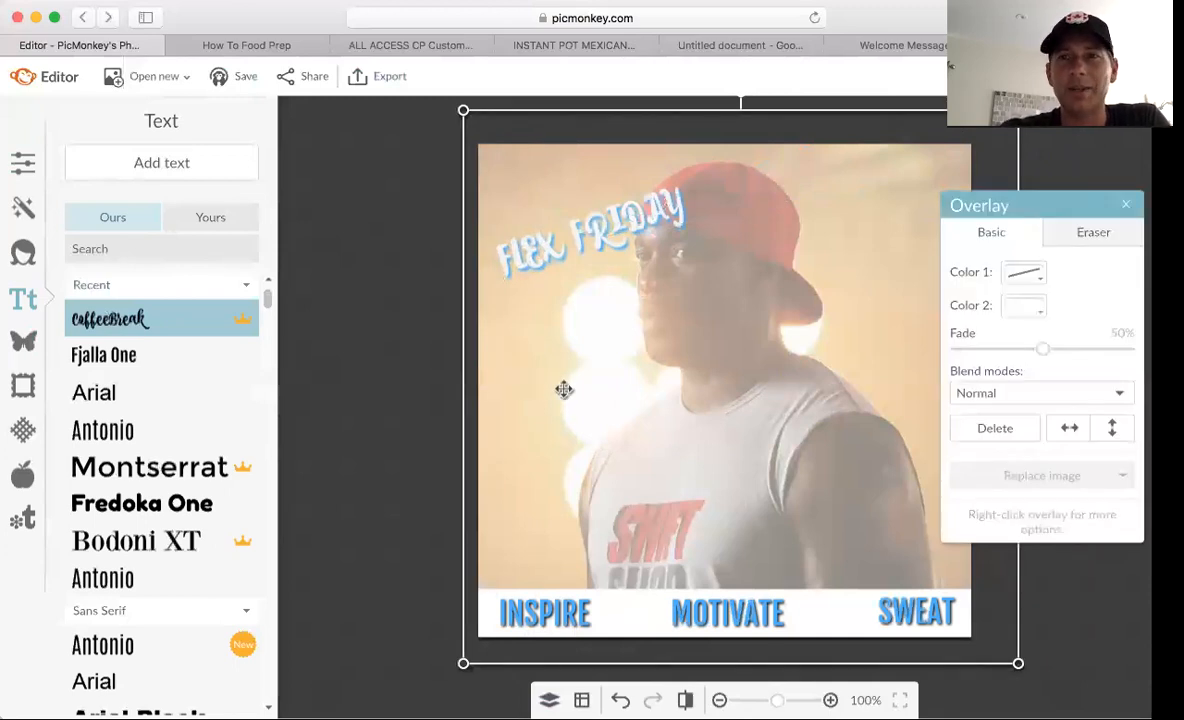
- Add your own photo of the excited couple to the design as an overlay
left_click(24, 343)
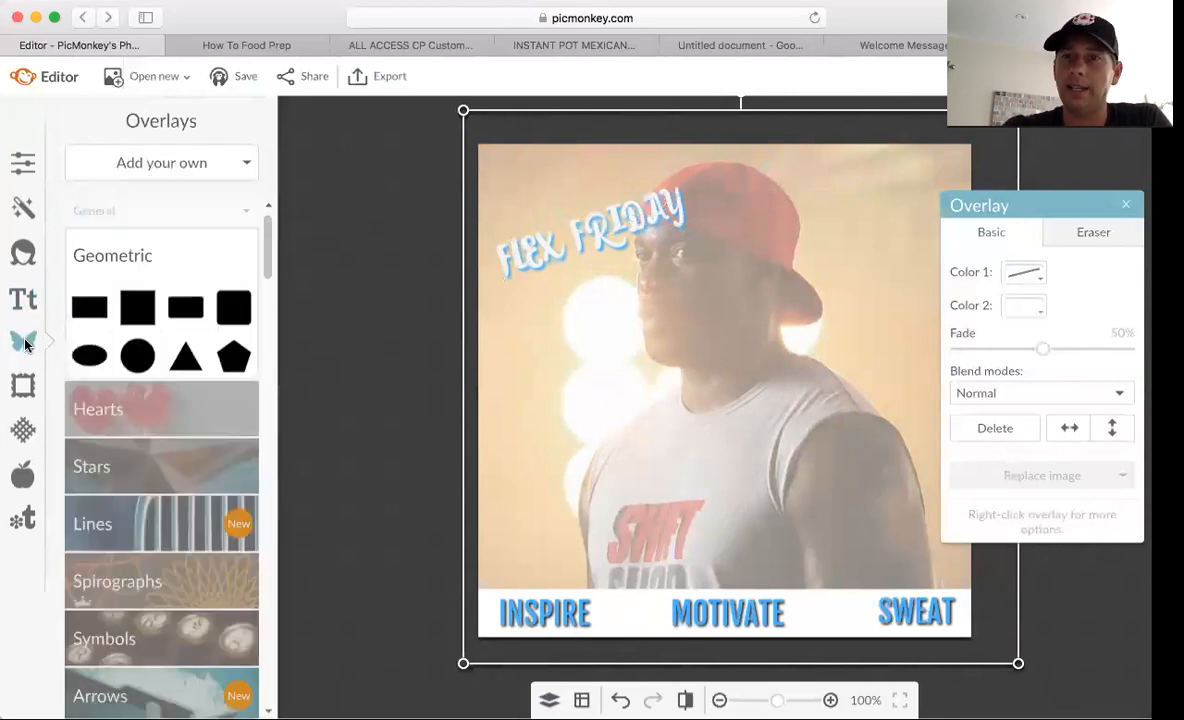
left_click(182, 175)
left_click(157, 203)
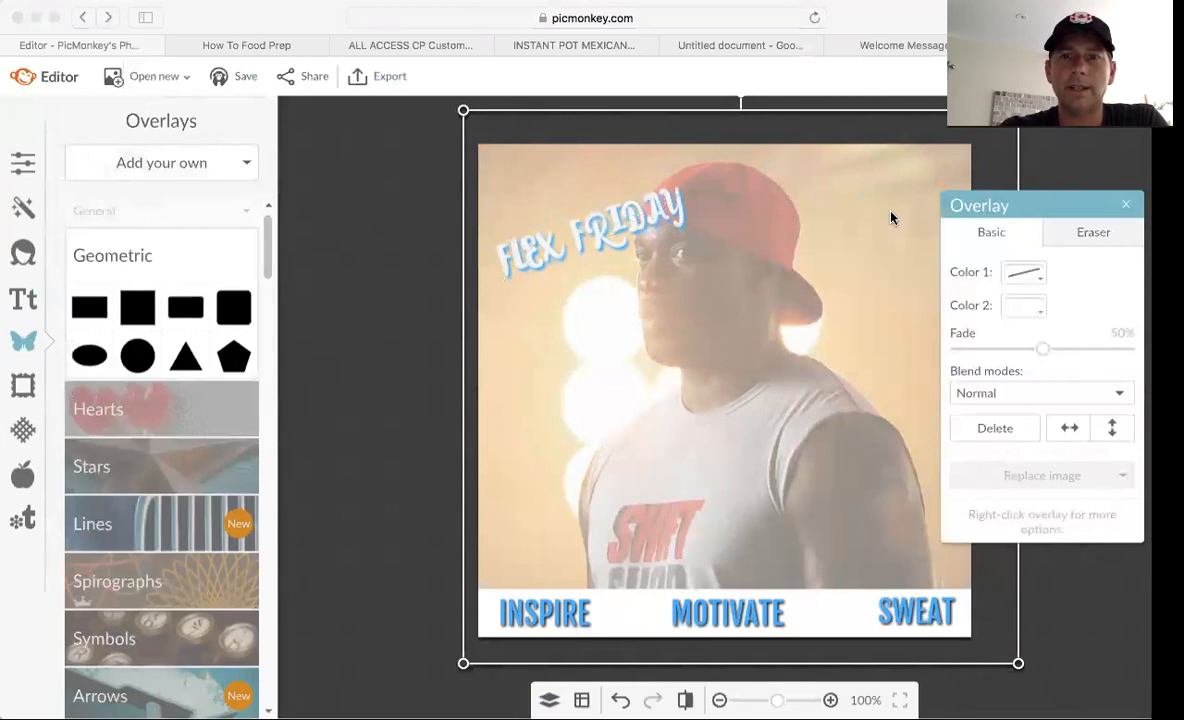
left_click(845, 388)
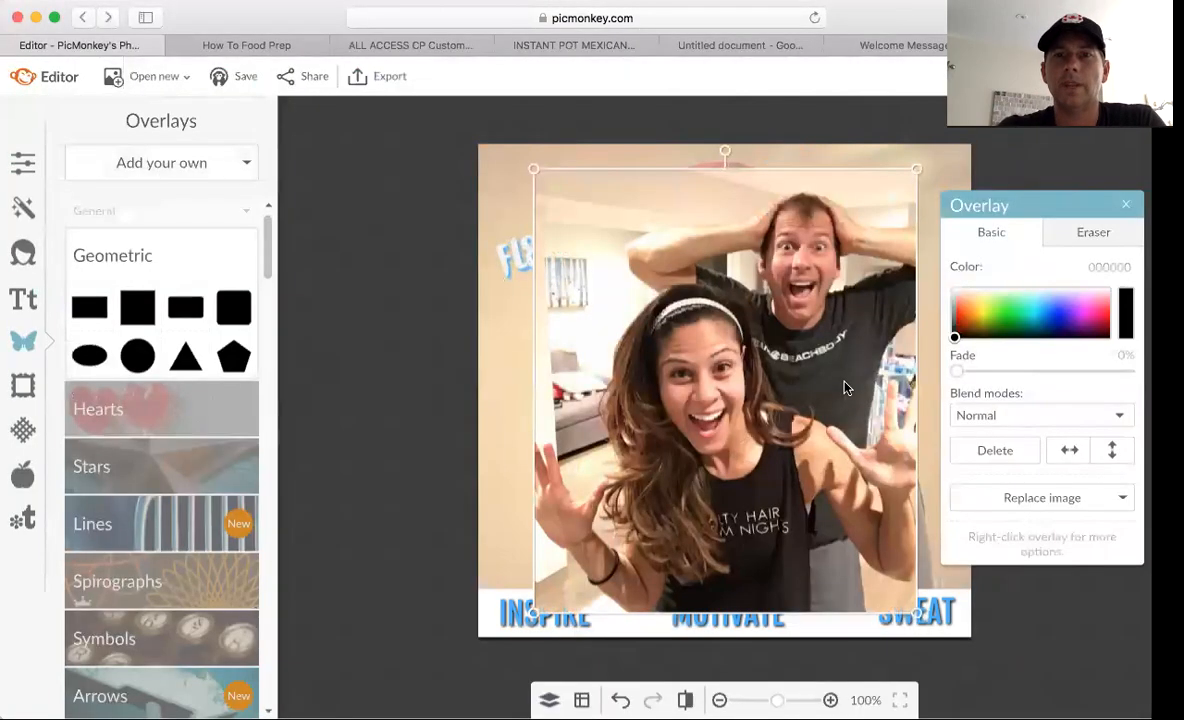
- Position and enlarge the couple photo to fill the canvas, and send it behind the faded overlay, white band and texts
left_click_drag(845, 388, 785, 361)
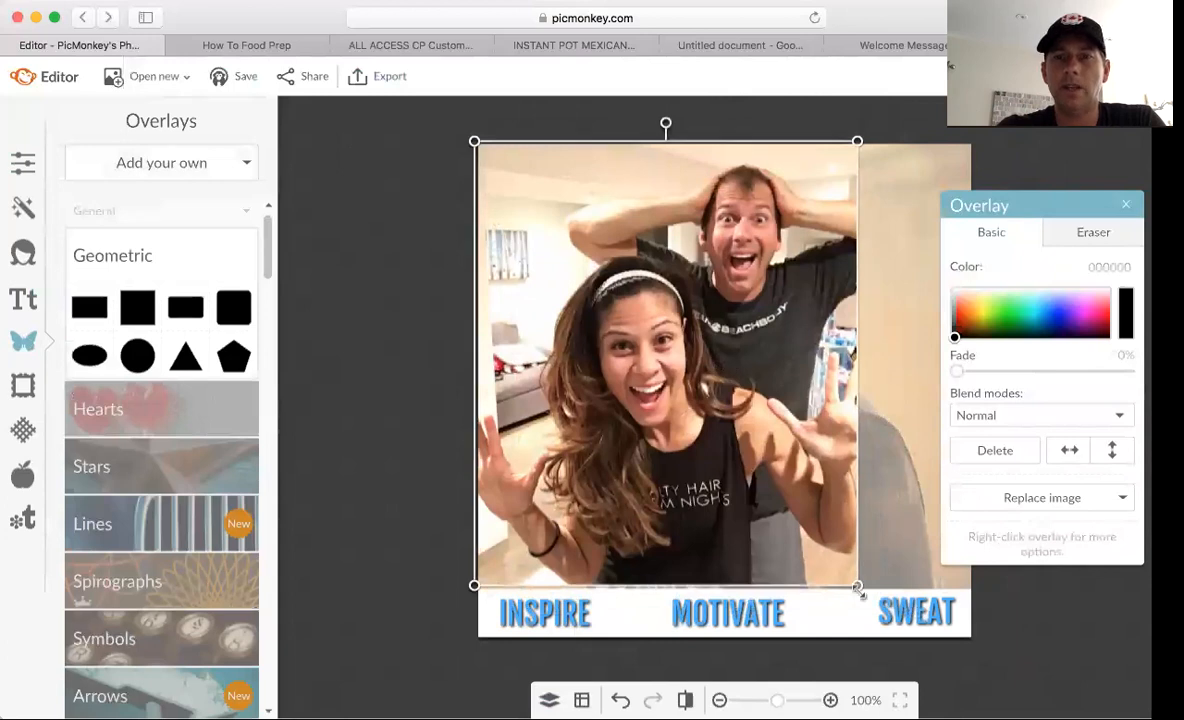
left_click_drag(858, 586, 1070, 716)
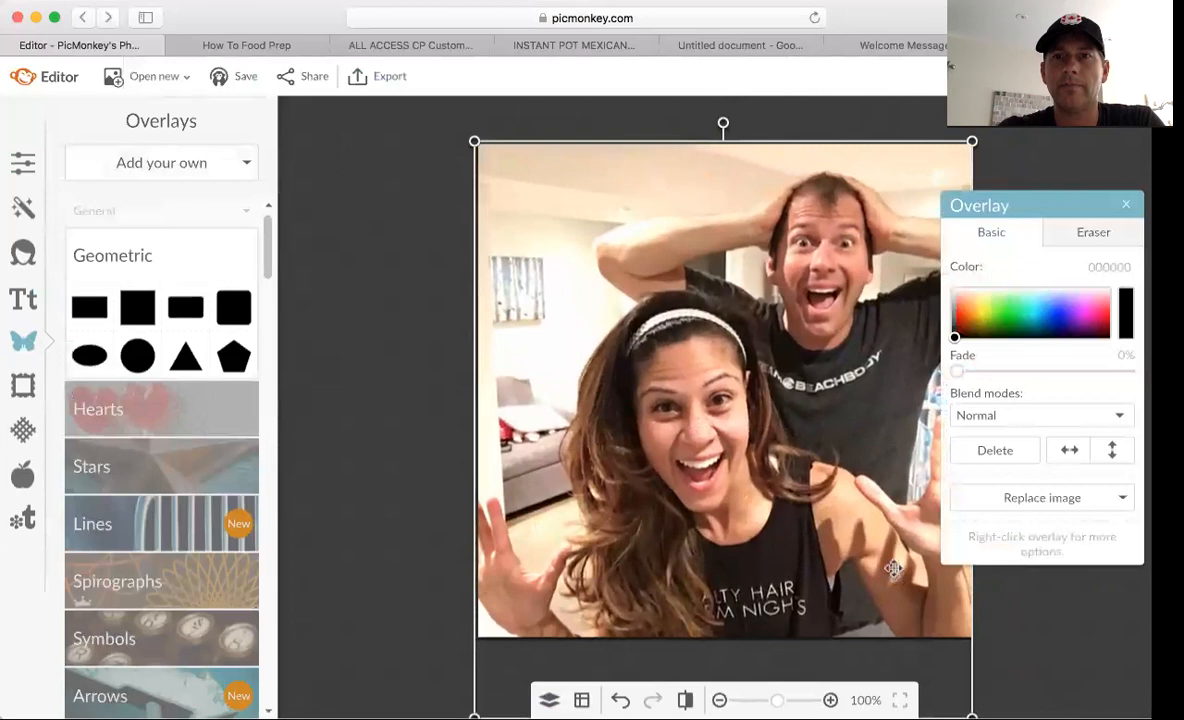
left_click_drag(893, 565, 893, 547)
left_click(893, 548)
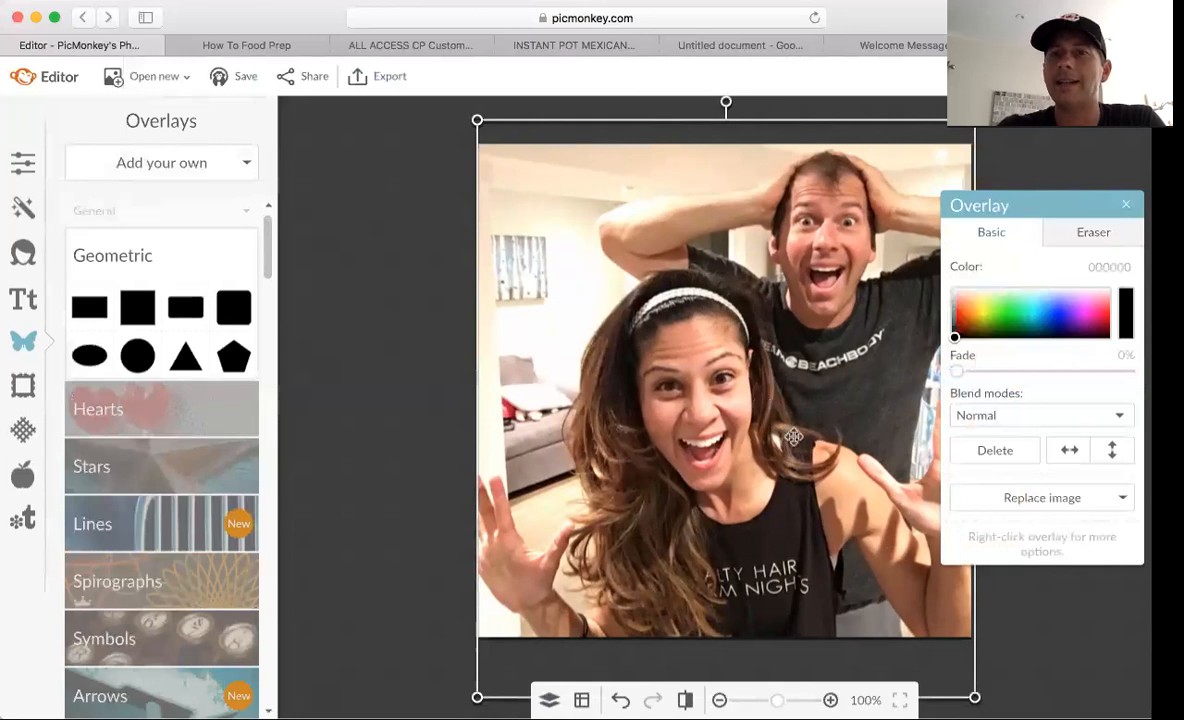
key("super+Down")
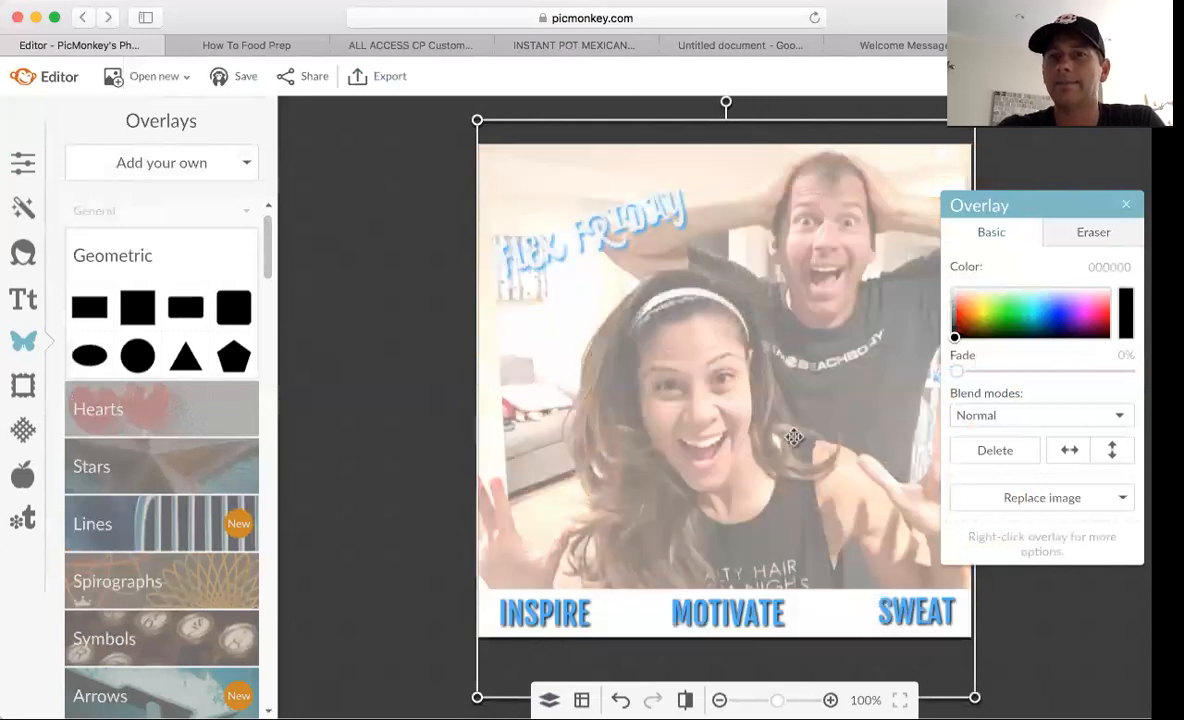
left_click(395, 315)
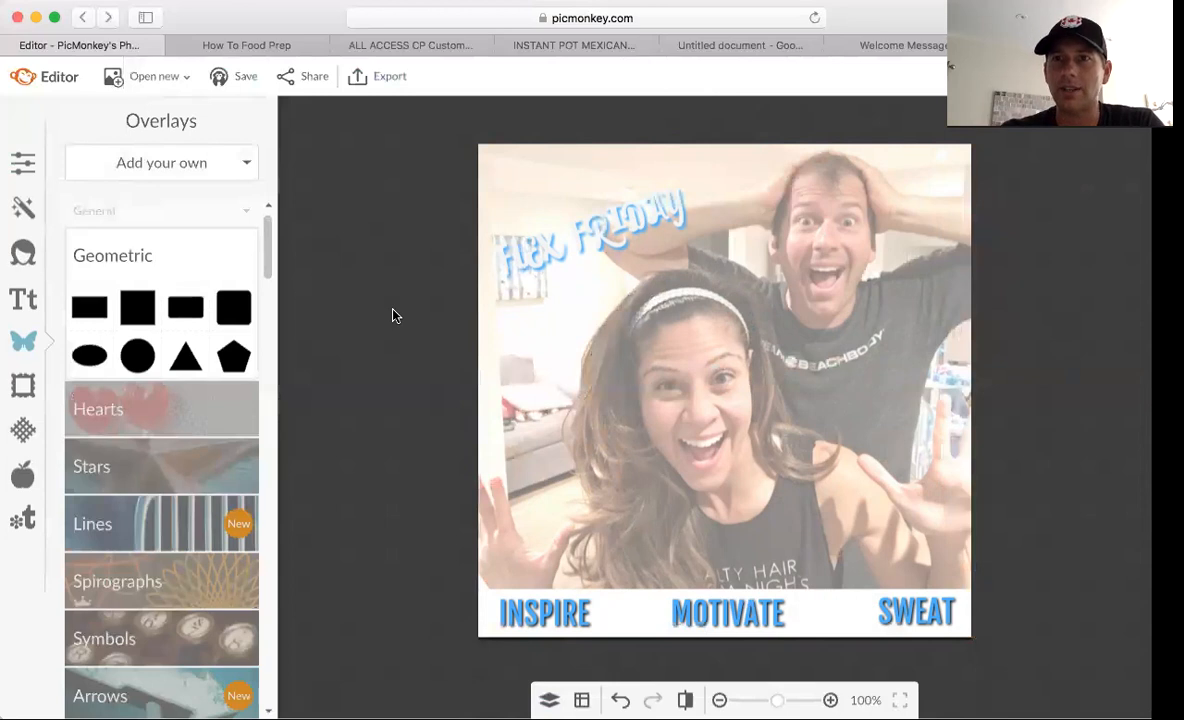
- Recolor the tilted "FLEX FRIDAY" caption to near-black 040404
left_click(594, 234)
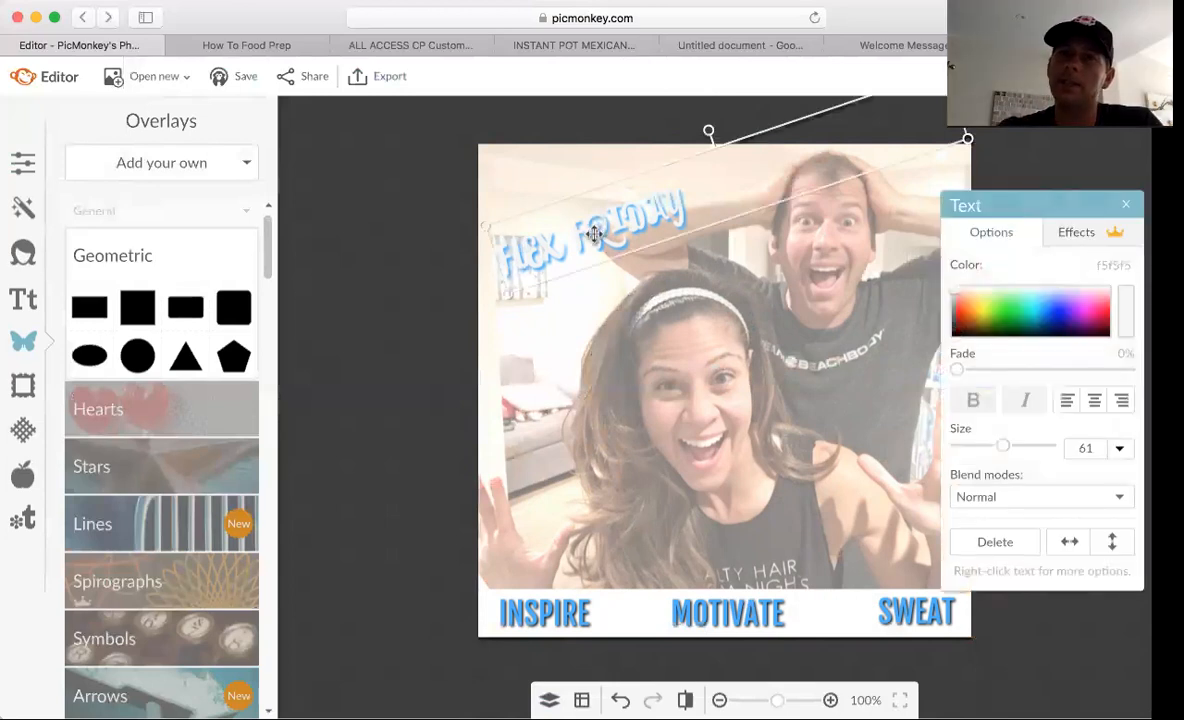
left_click(955, 319)
left_click(954, 336)
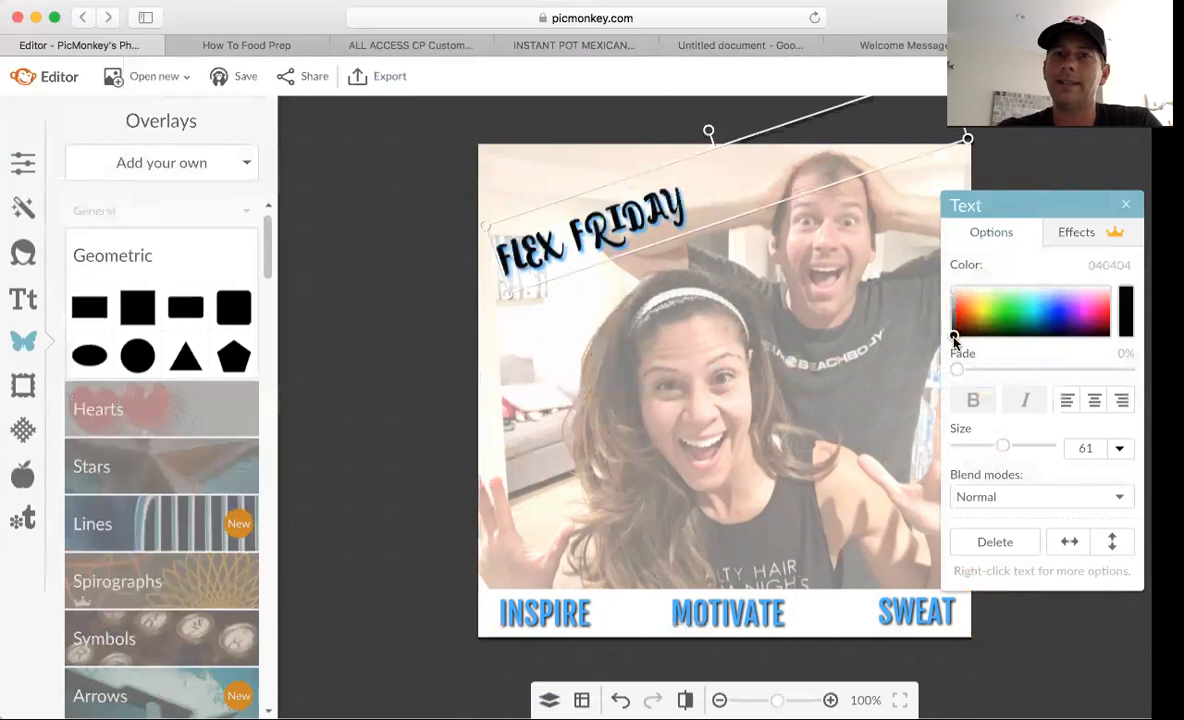
left_click(449, 278)
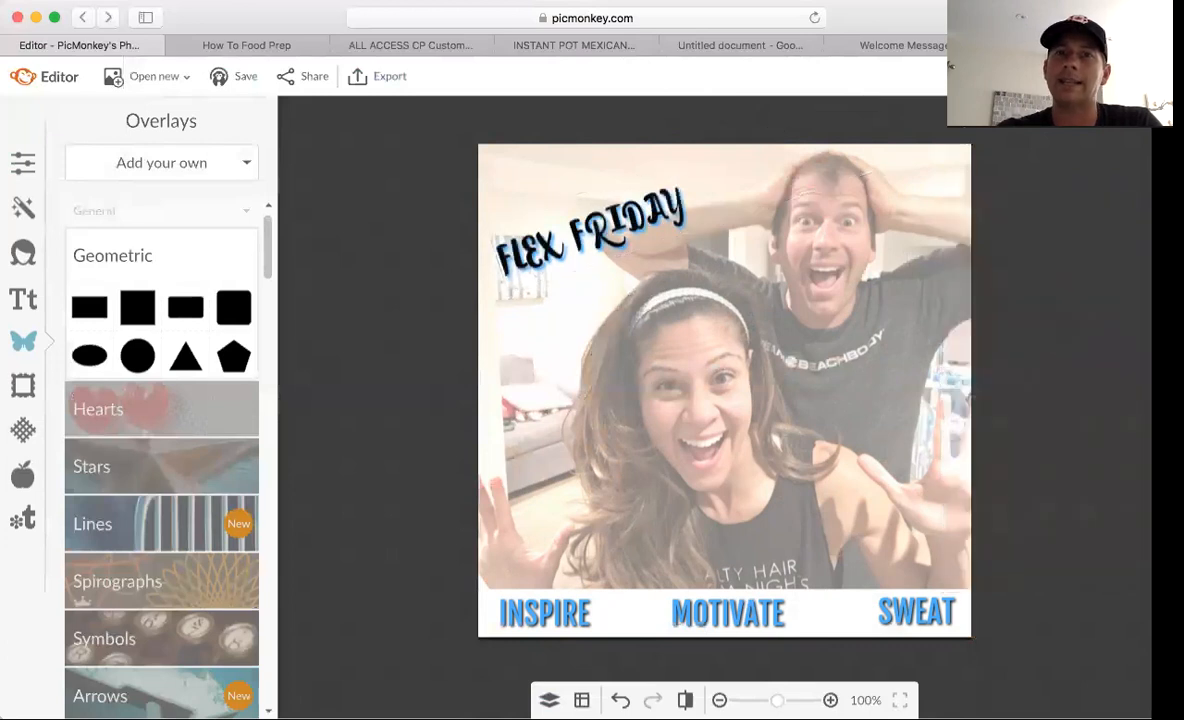
- Enlarge the tilted "FLEX FRIDAY" caption slightly and reposition it fully inside the photo's upper left area
left_click(645, 190)
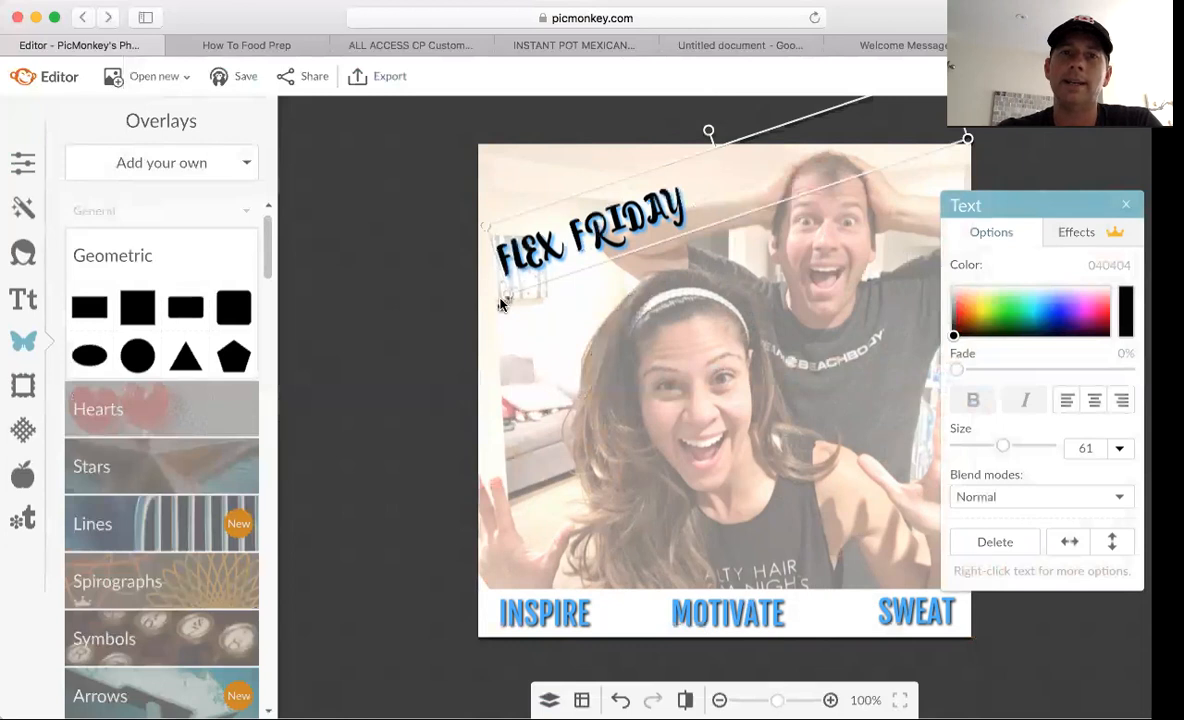
left_click_drag(500, 305, 432, 372)
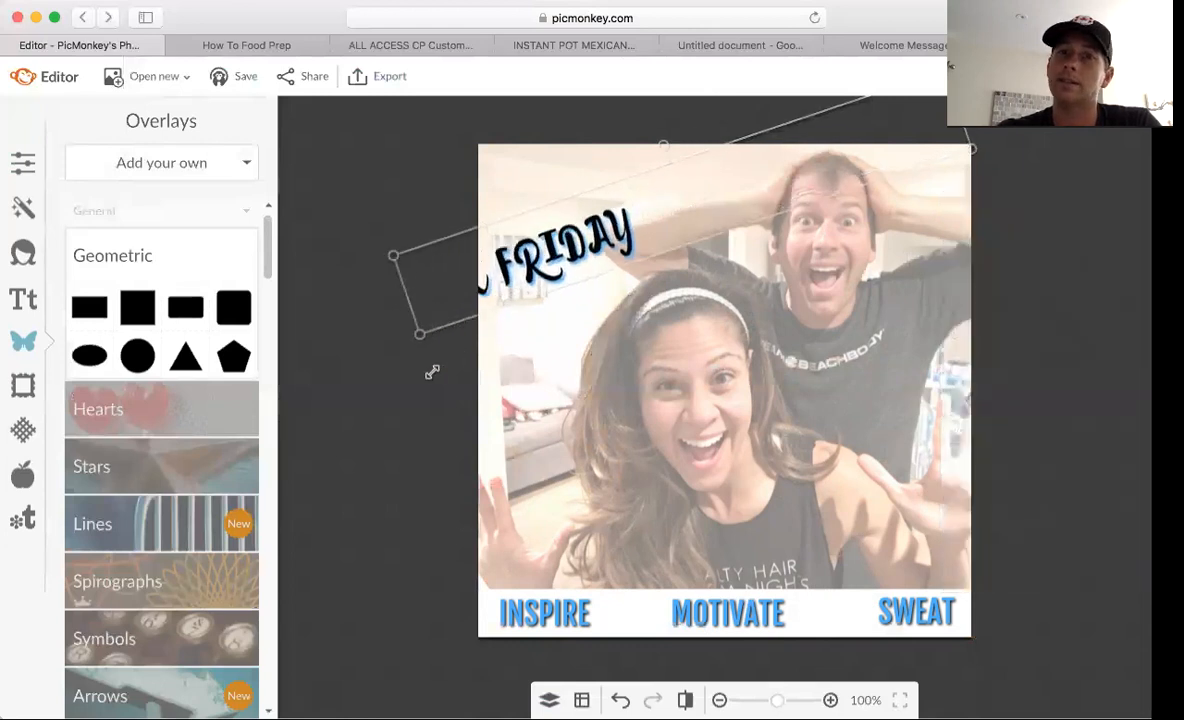
left_click_drag(557, 248, 673, 228)
left_click(413, 224)
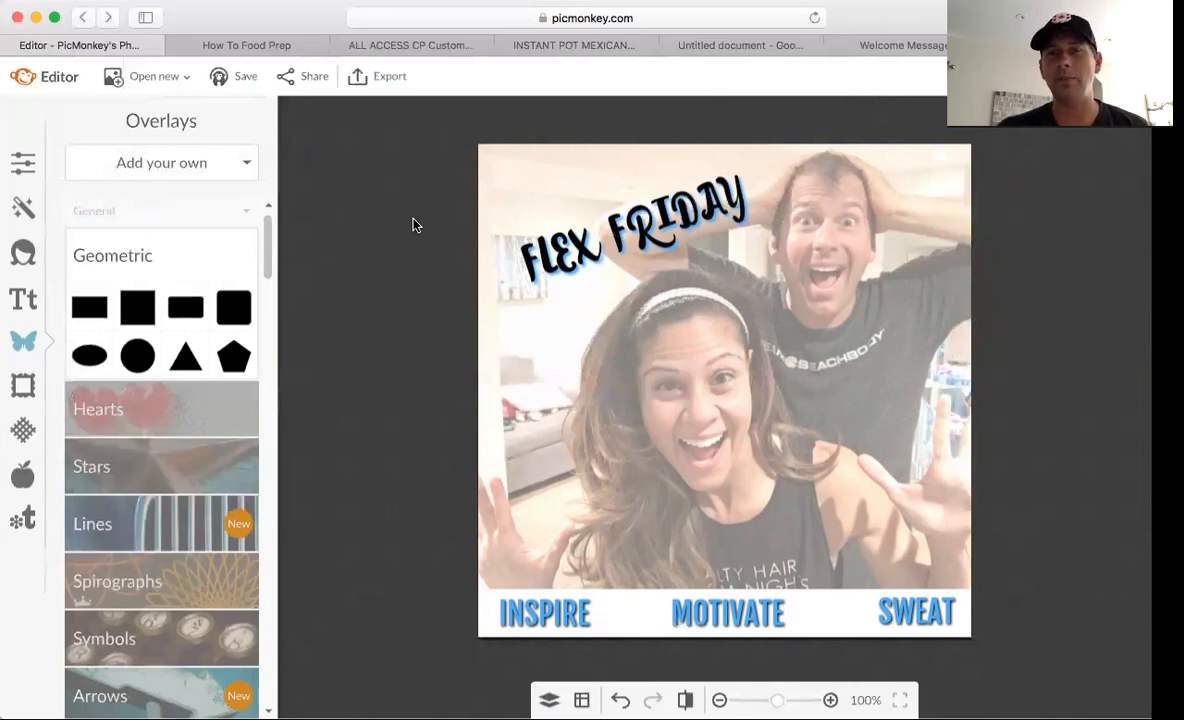
- Delete the couple photo from beneath the faded white overlay, and set the overlay back over the whole canvas
left_click(532, 333)
left_click_drag(532, 333, 579, 333)
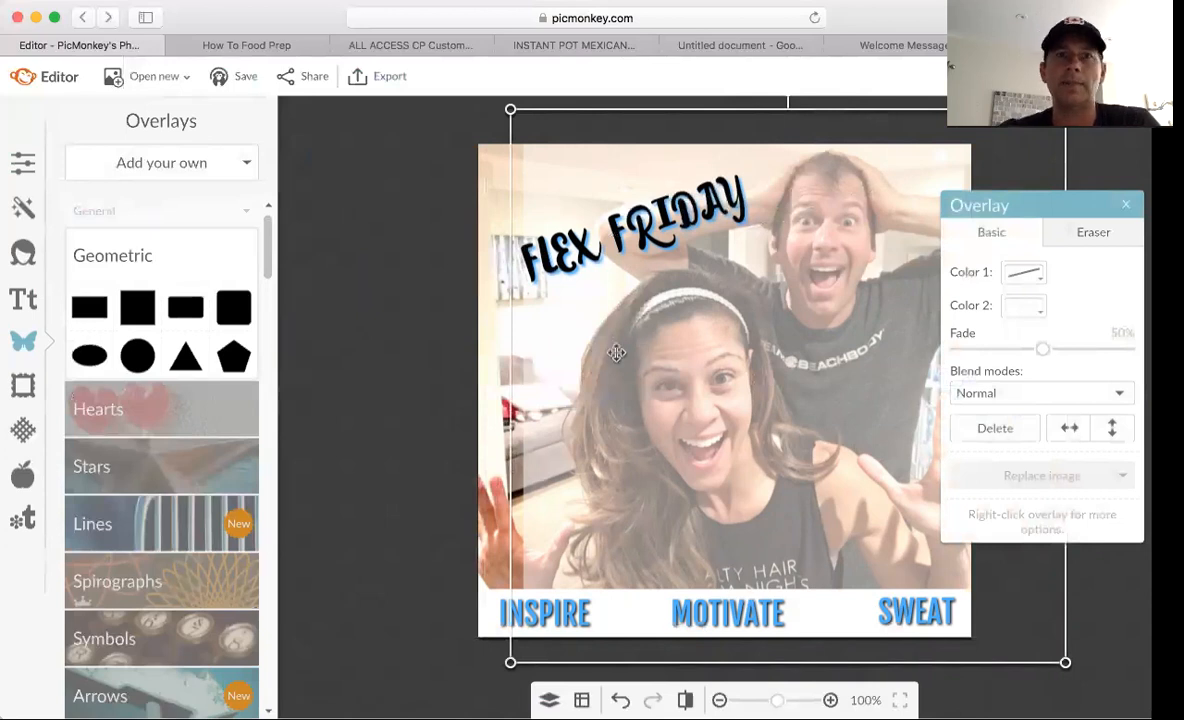
left_click(503, 396)
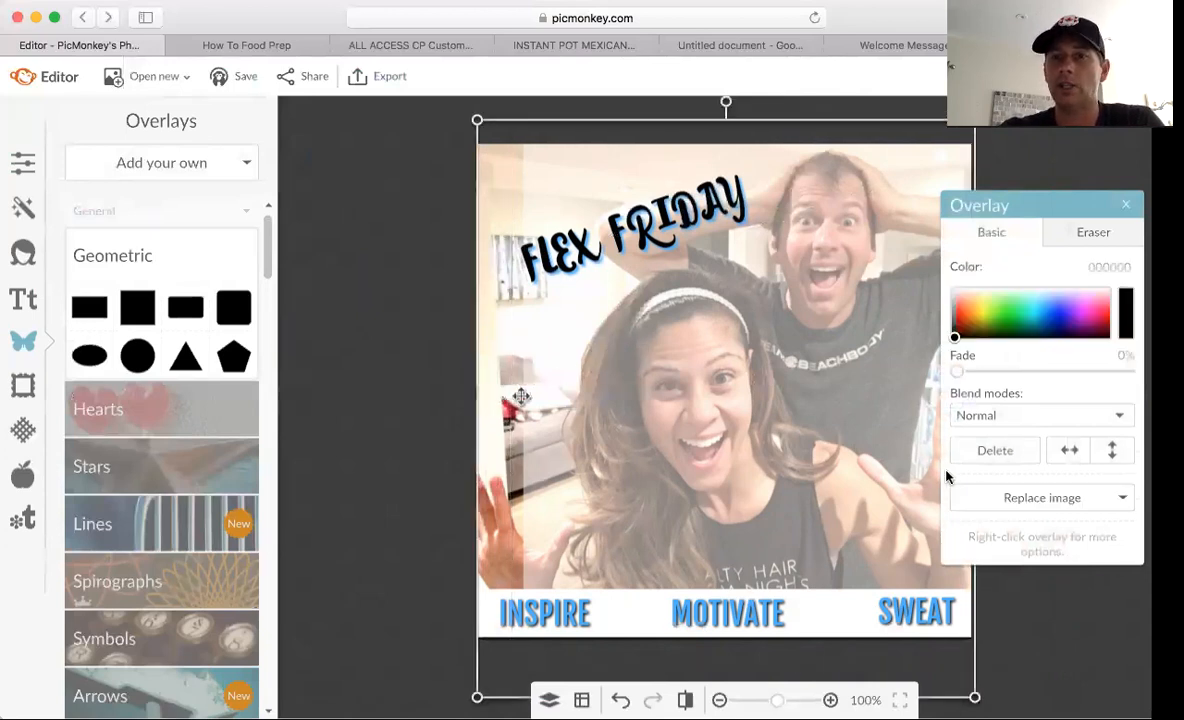
left_click(988, 452)
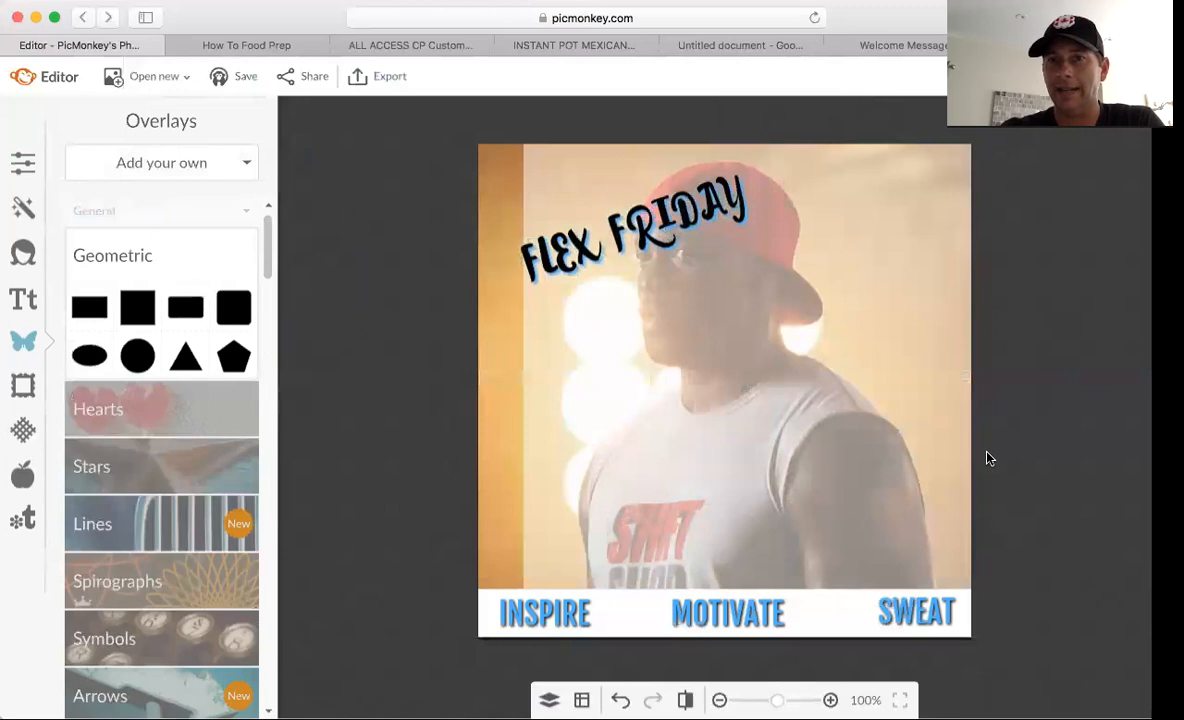
left_click(823, 424)
left_click_drag(823, 424, 772, 427)
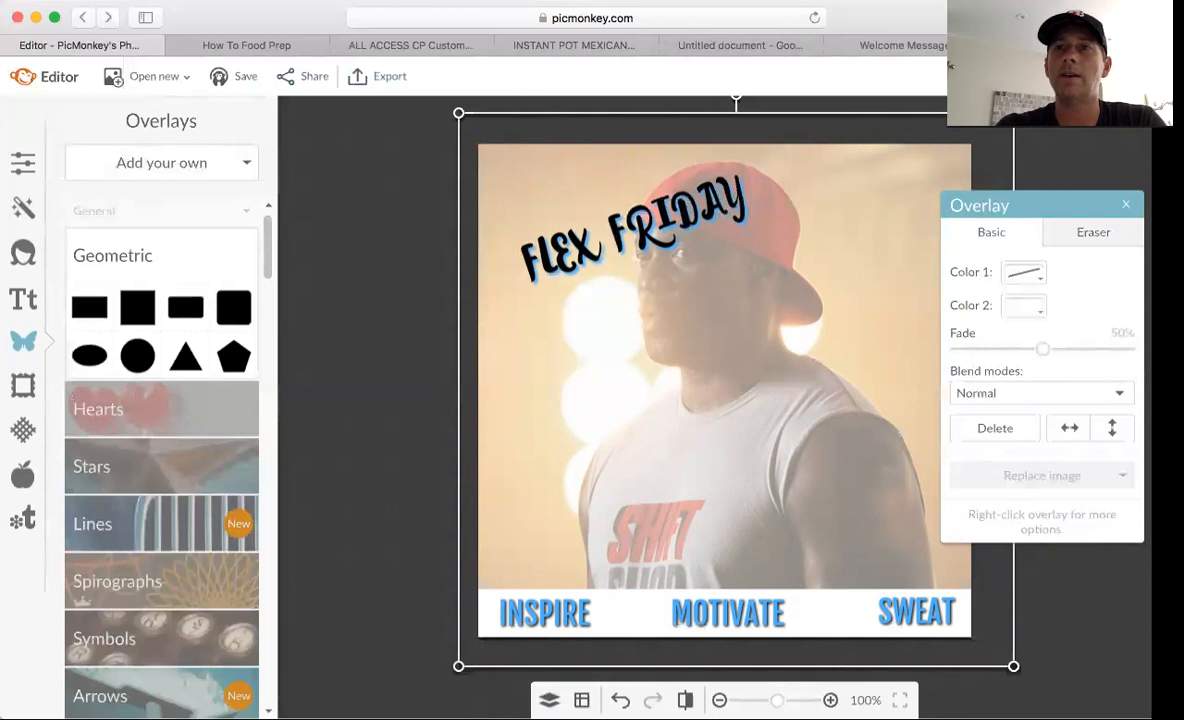
- Switch to Facebook in another browser tab and open the "Back To School - Nutrition 101" group
left_click(1069, 45)
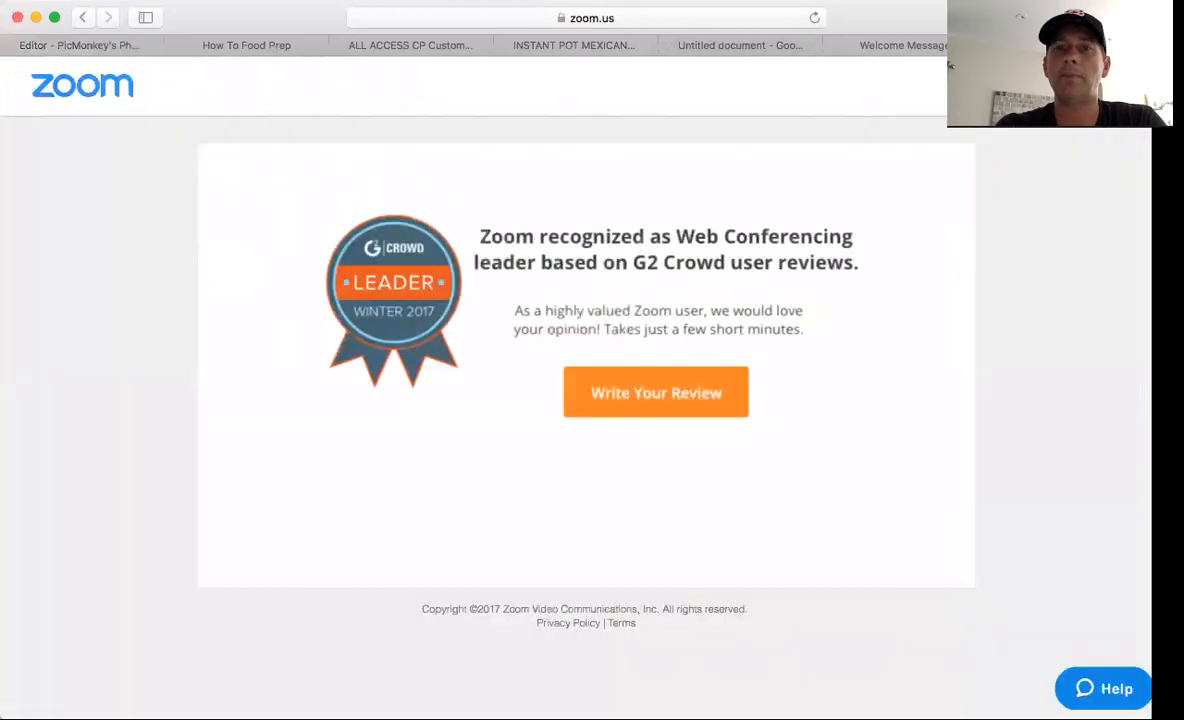
left_click(674, 19)
type("face")
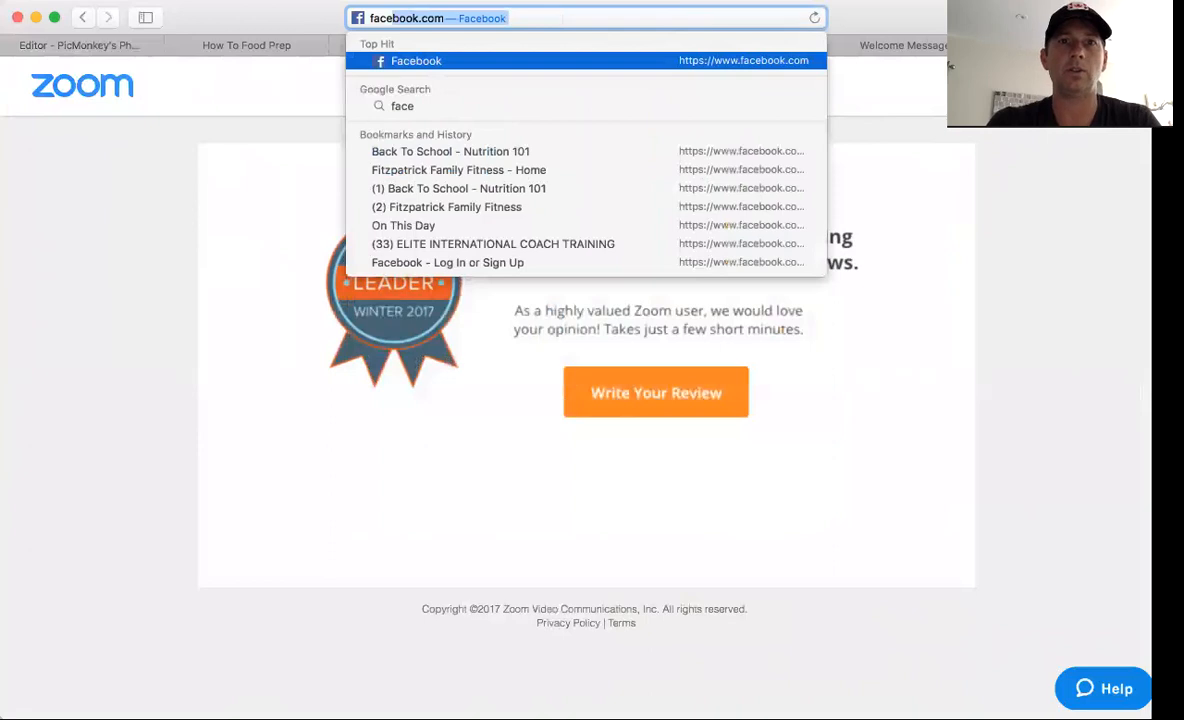
key("Return")
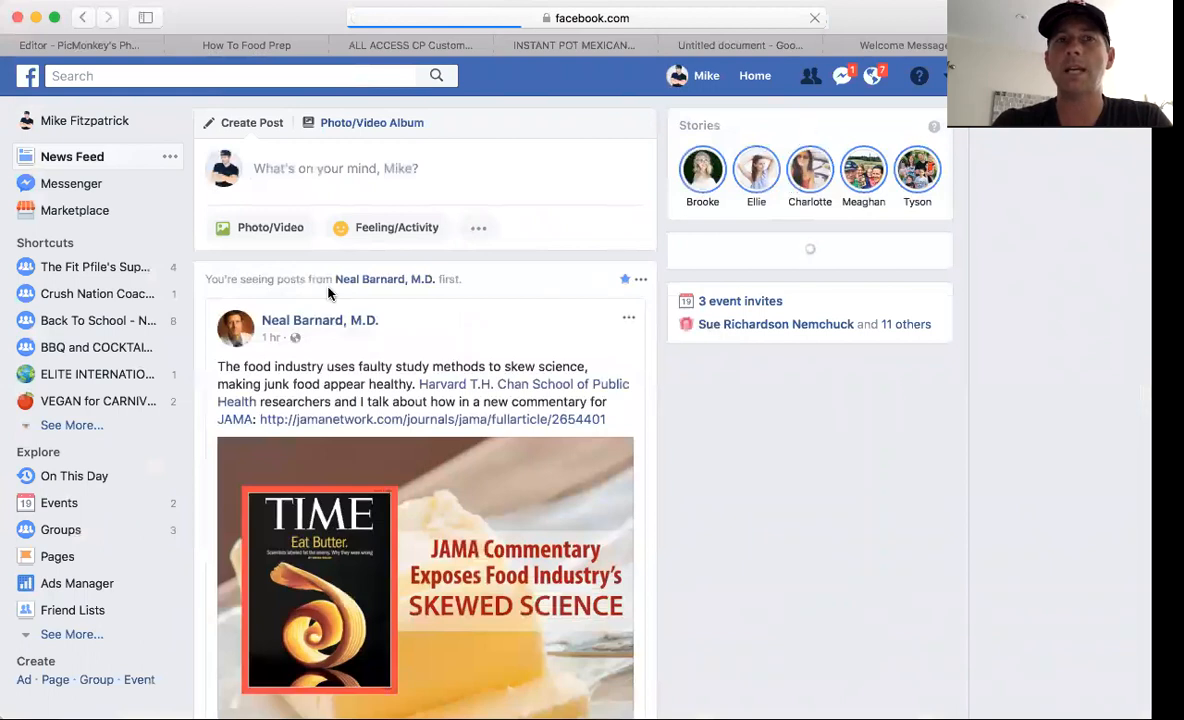
left_click(110, 323)
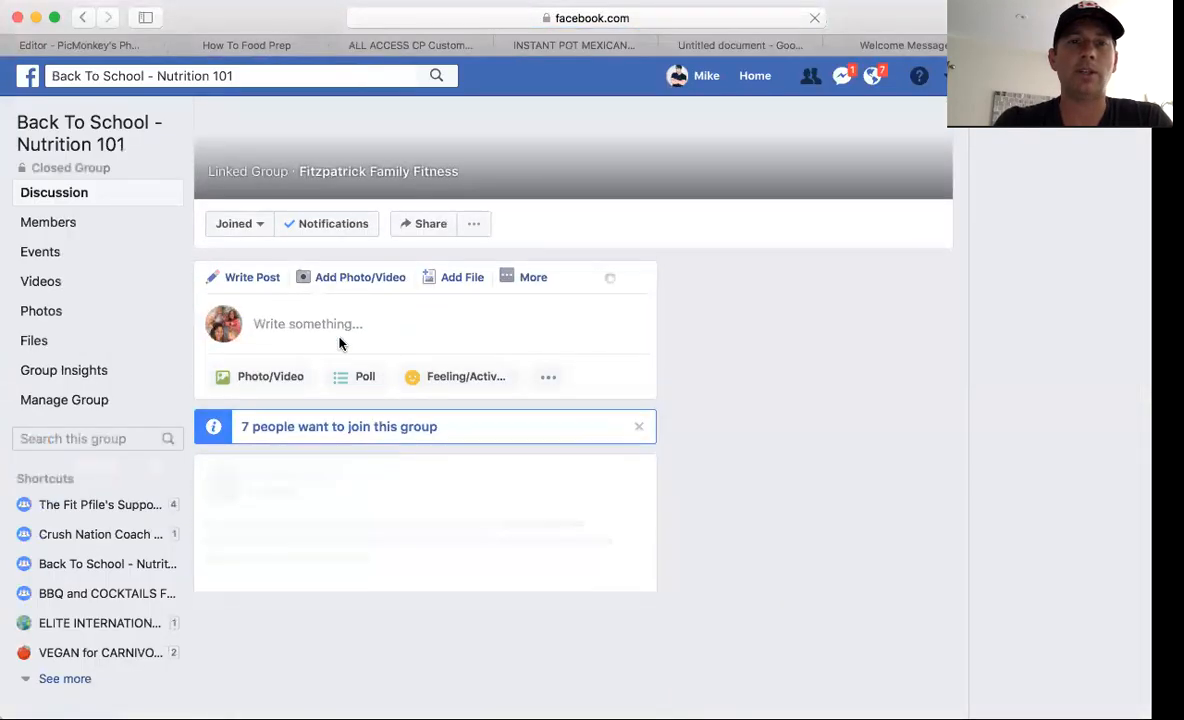
- Attach the finished Flex Friday graphic ending in "3611_o-2" from the Graphics folder to a new group post
scroll(330, 325, "down", 2)
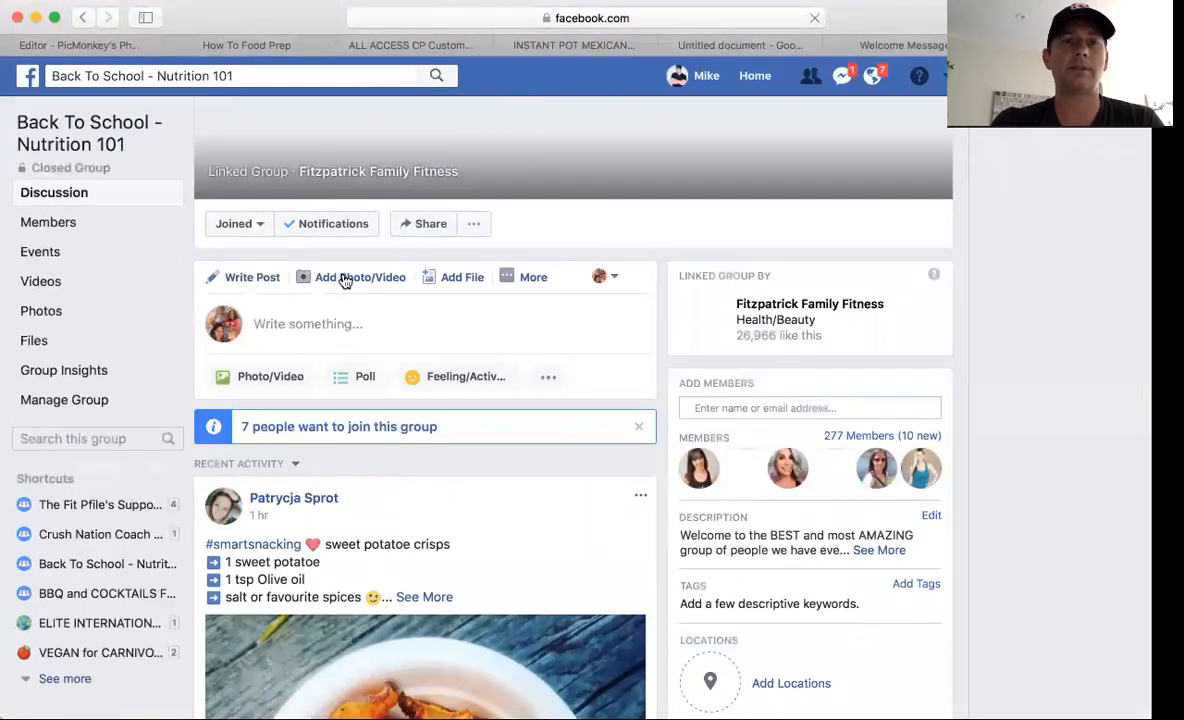
left_click(344, 278)
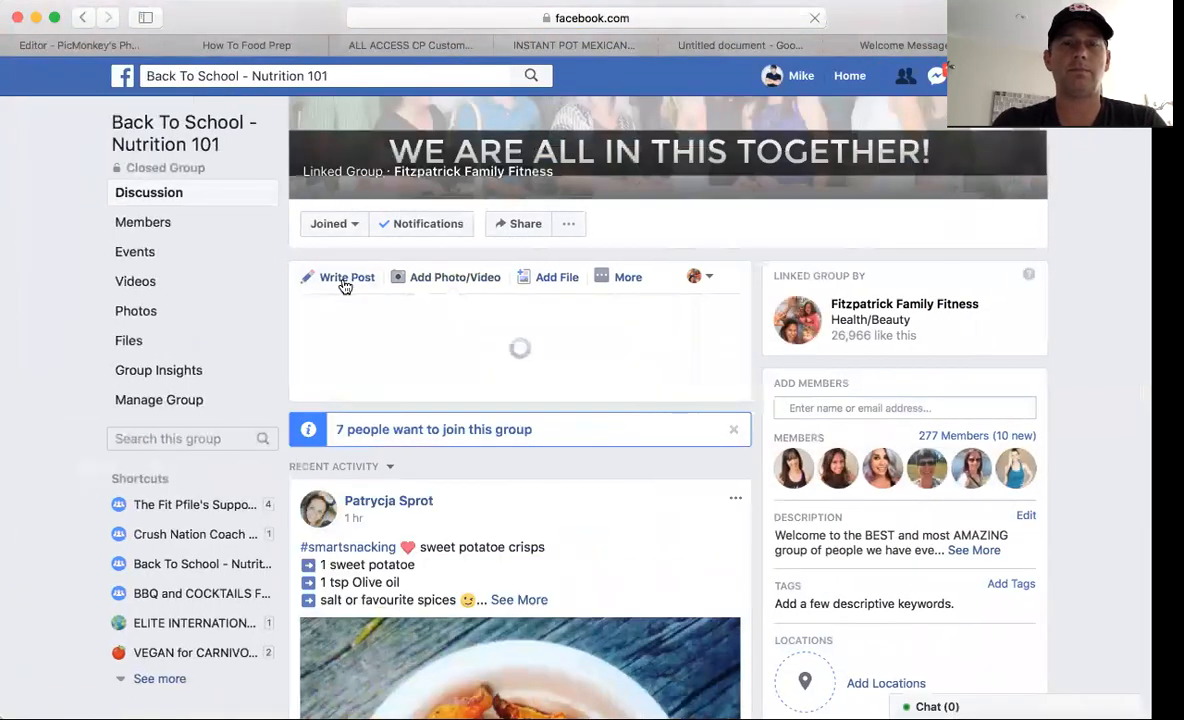
left_click(369, 331)
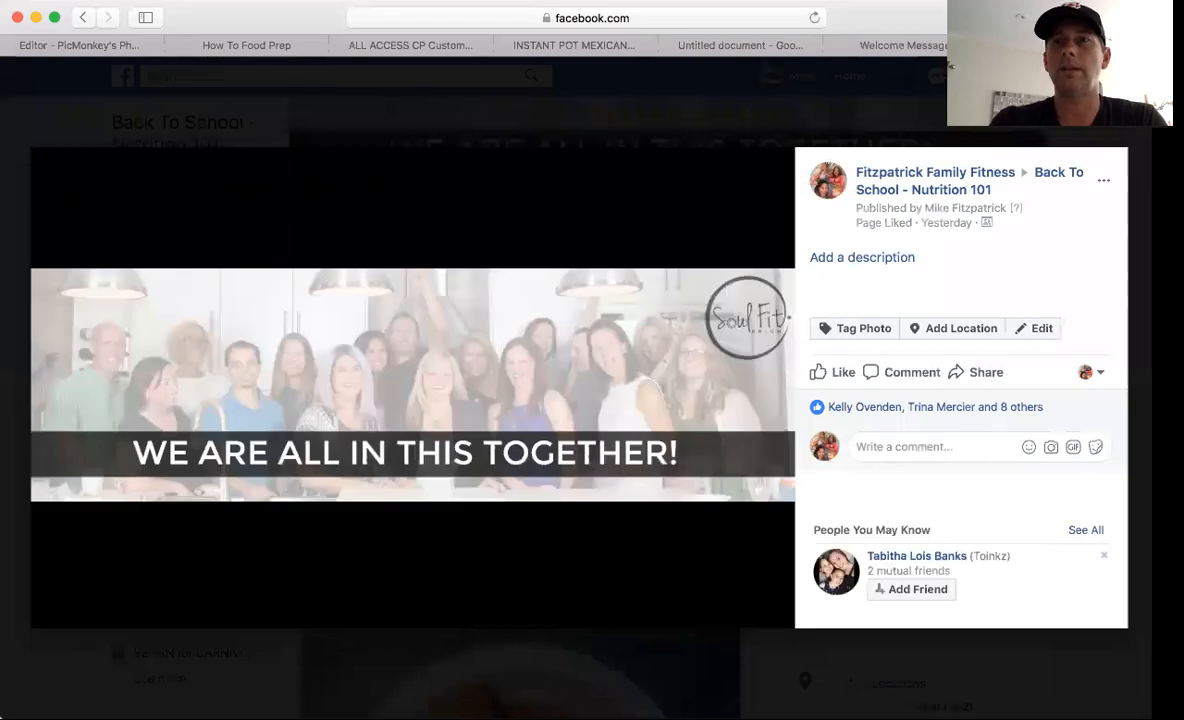
key("Escape")
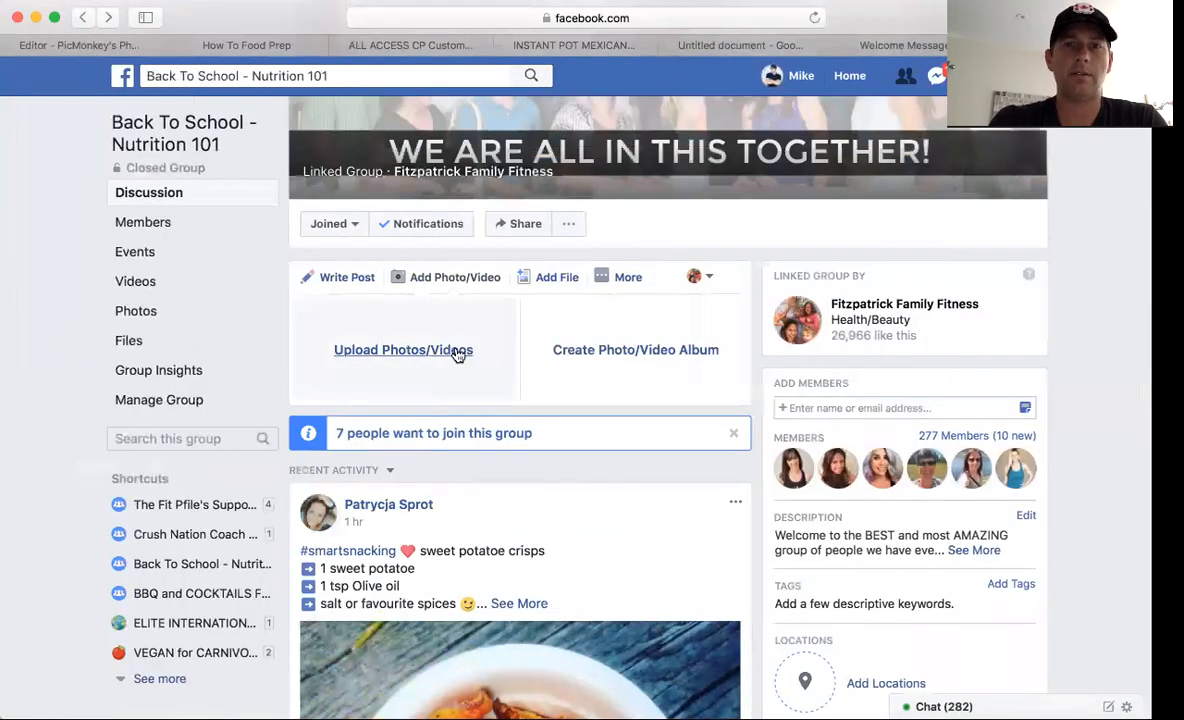
left_click(443, 349)
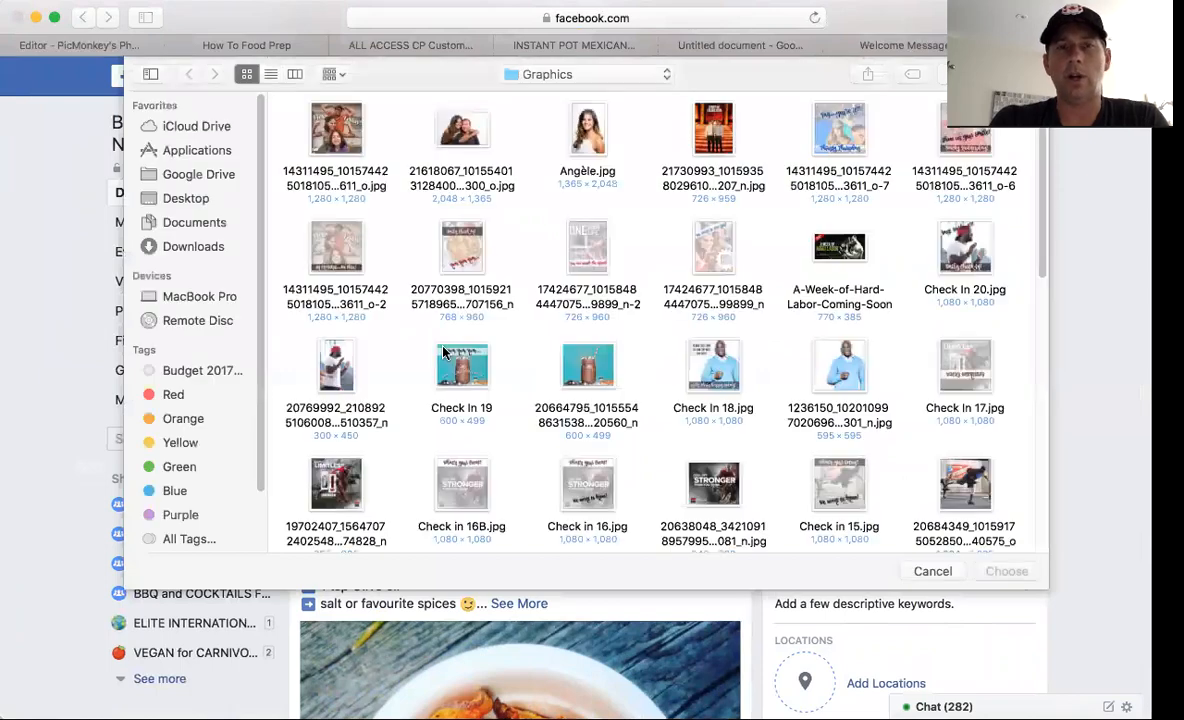
double_click(318, 227)
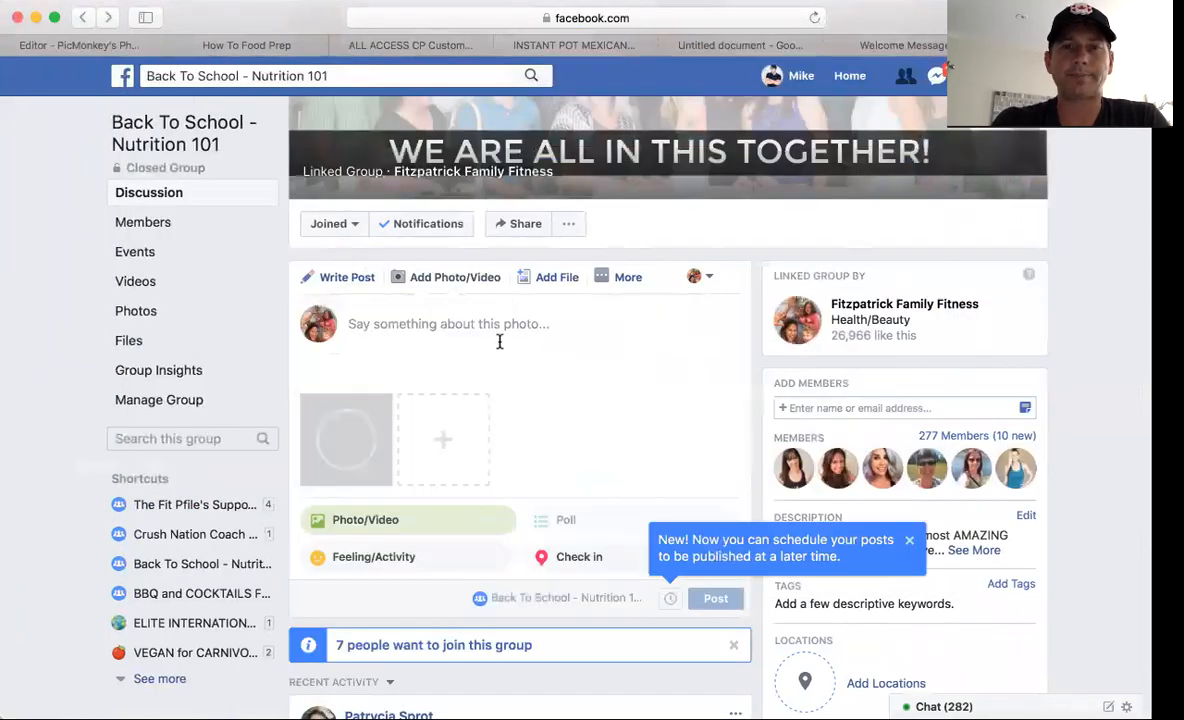
- Enter the placeholder text "dog;afgafige'gije ergjerj" as the photo's post message and dismiss the feature tips around the composer
left_click(451, 338)
type("dog;afgafige'gije ")
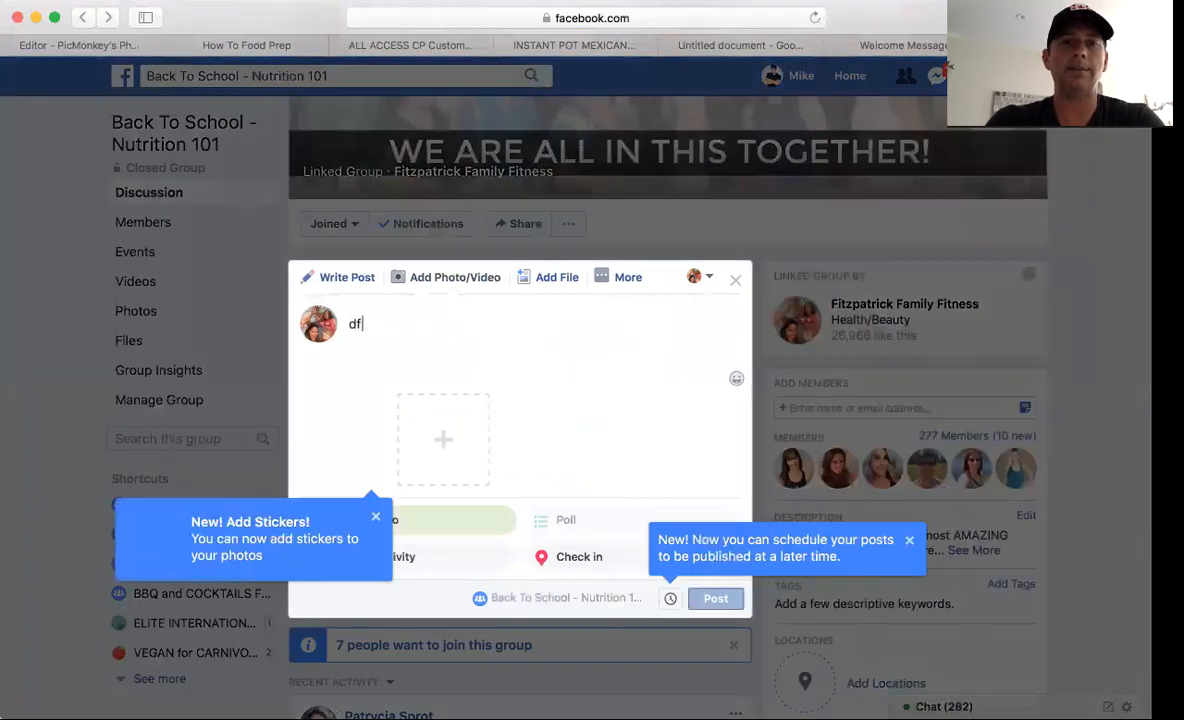
type("ergjerj")
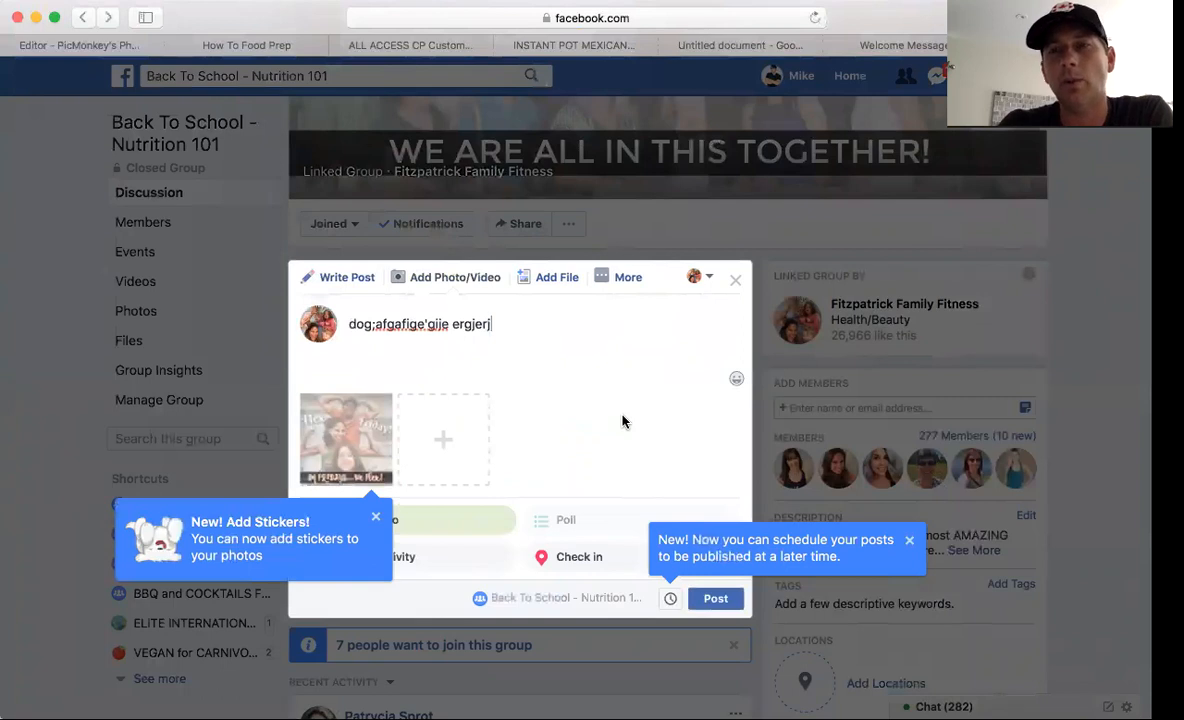
left_click(375, 516)
left_click(560, 516)
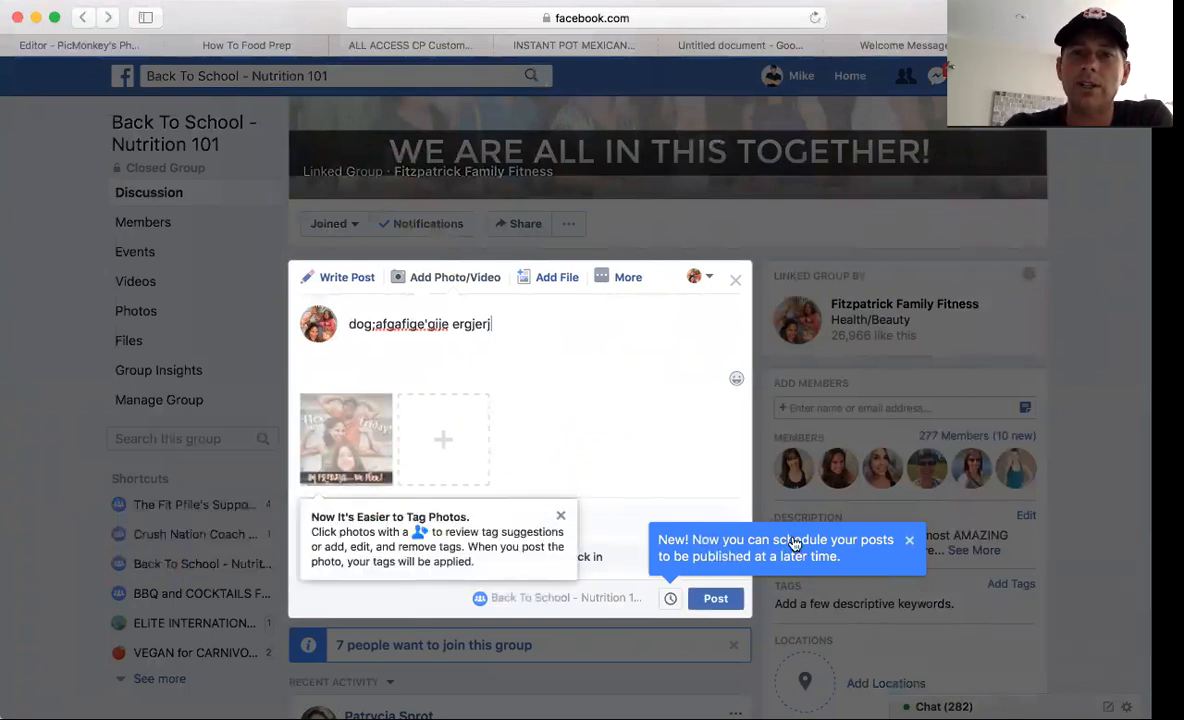
left_click(911, 541)
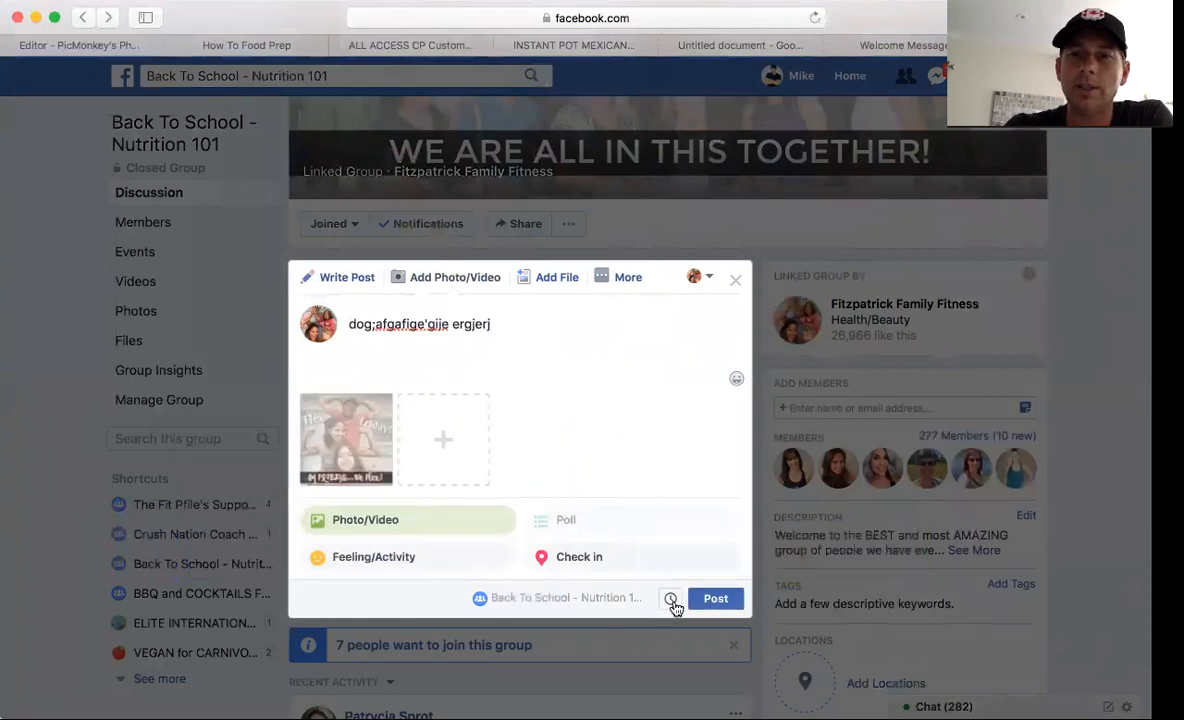
- Set the post's publishing schedule to 9/20/2017 at 2:12 AM, and close the schedule dialog and composer without scheduling
left_click(671, 600)
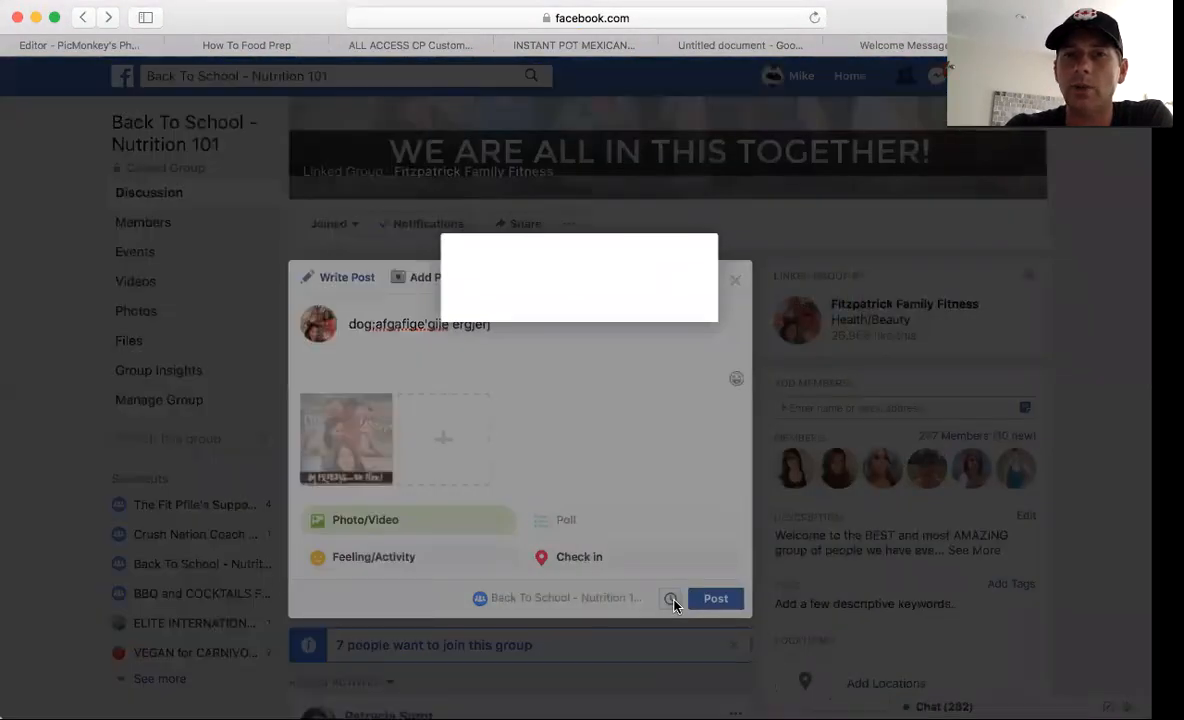
left_click(472, 467)
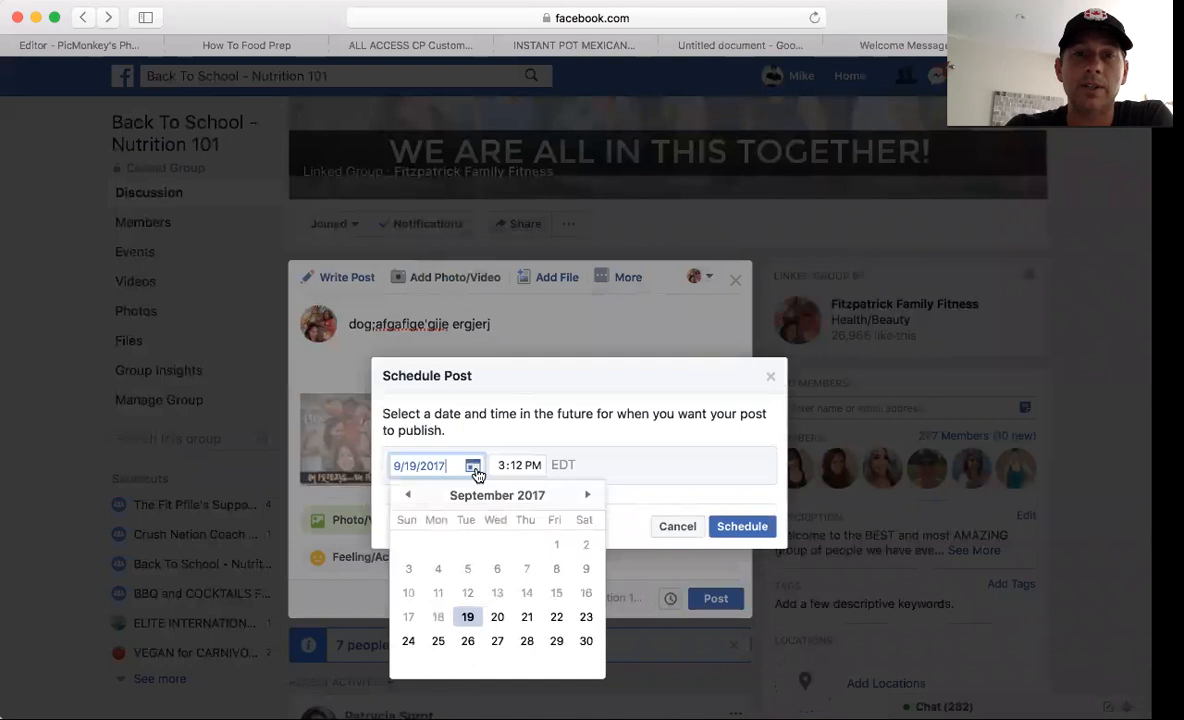
left_click(494, 611)
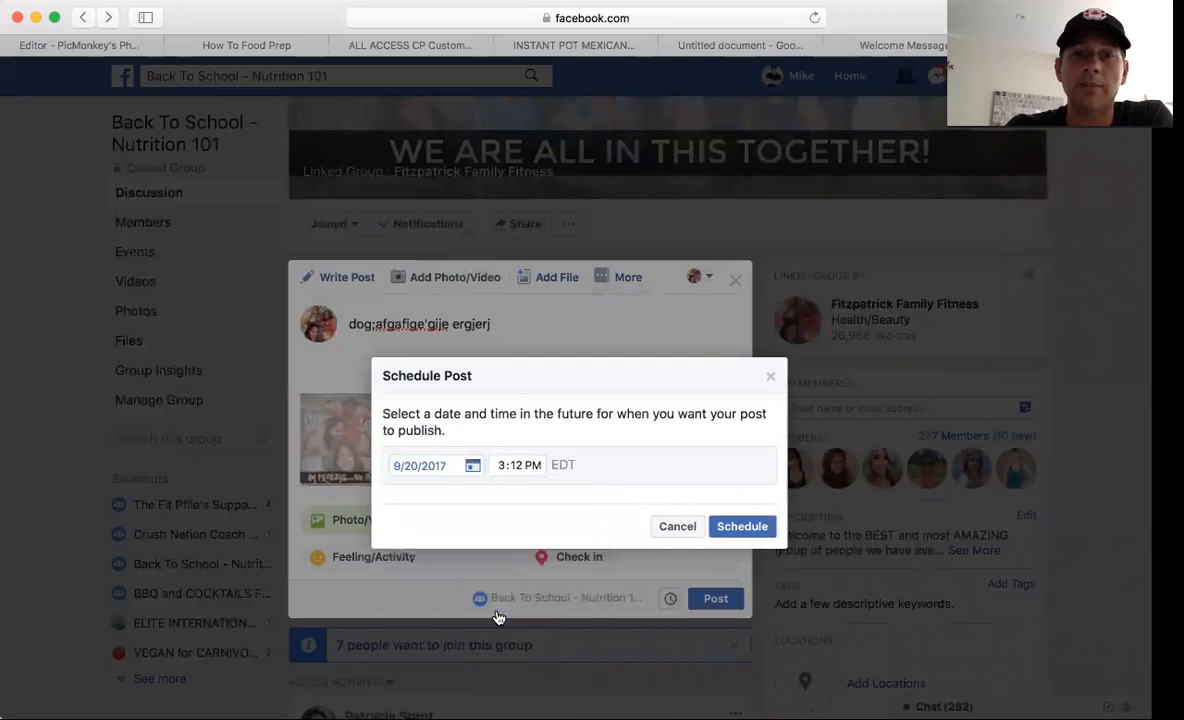
left_click(502, 466)
type("2")
left_click(537, 466)
key("a")
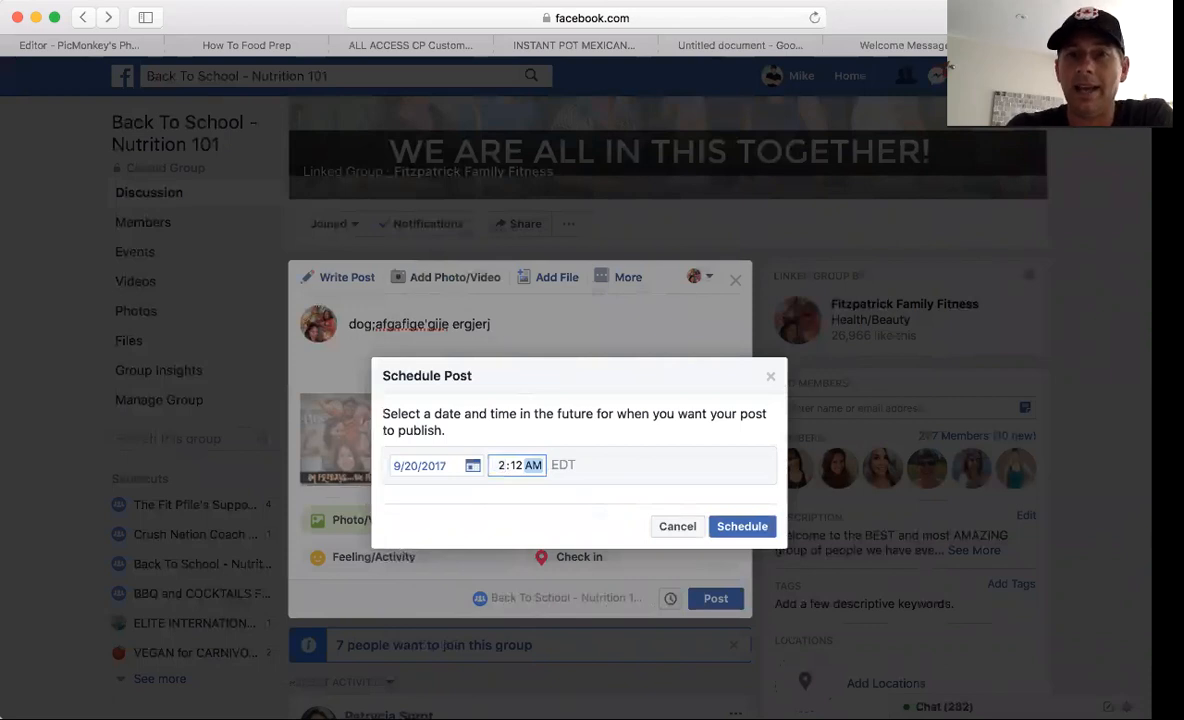
left_click(622, 508)
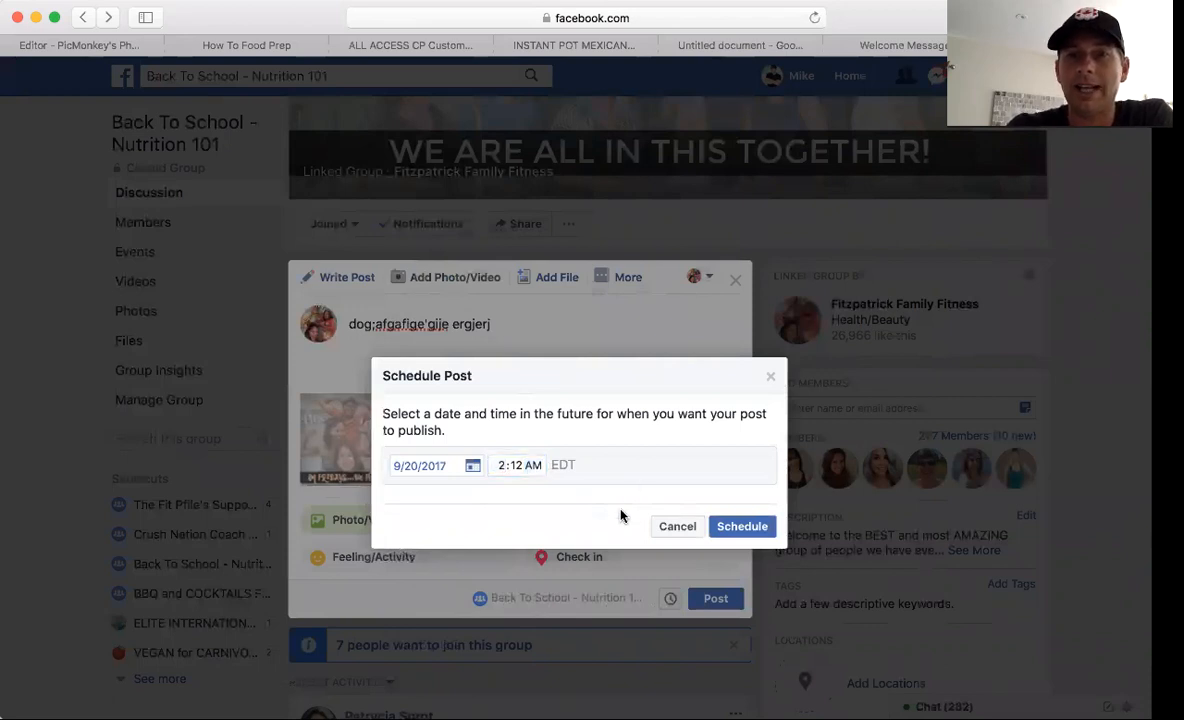
left_click(770, 377)
left_click(735, 284)
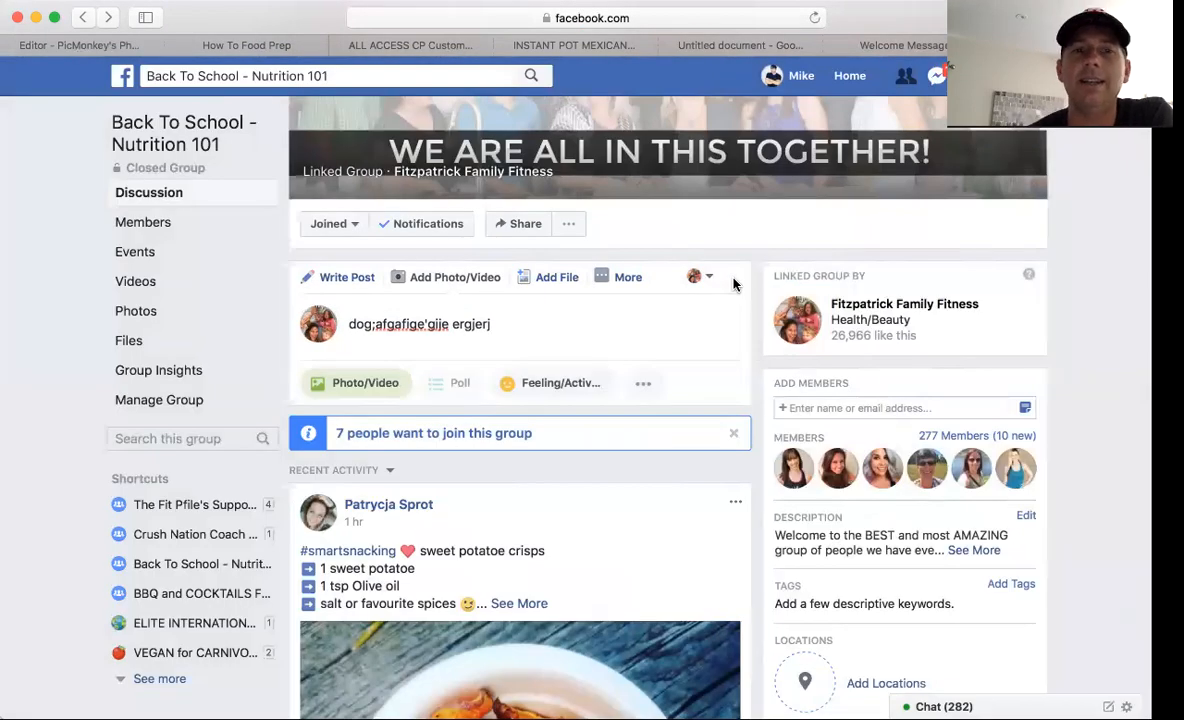